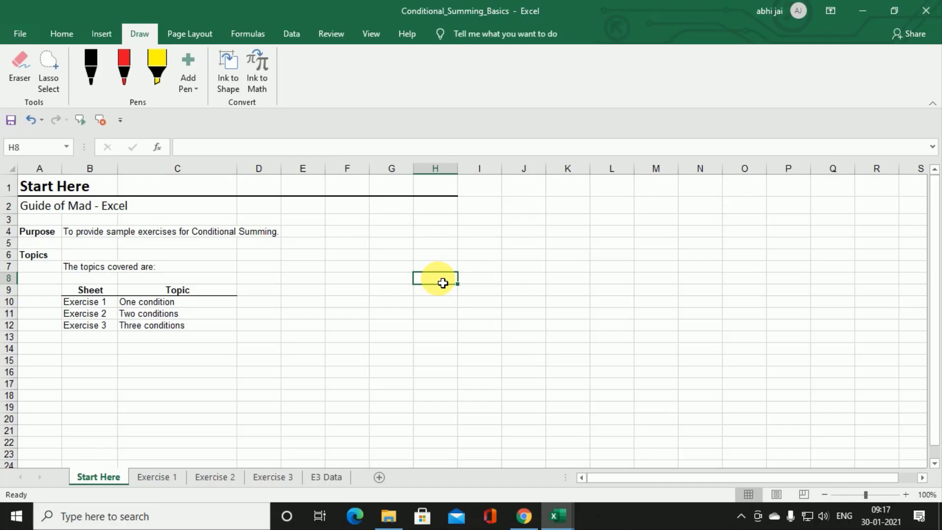
pyautogui.write('=sum')
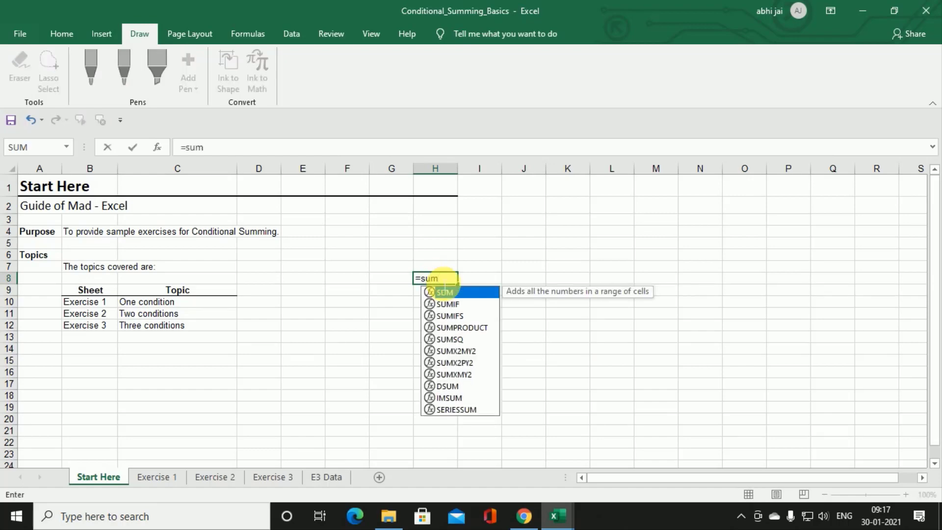
pyautogui.press('Tab')
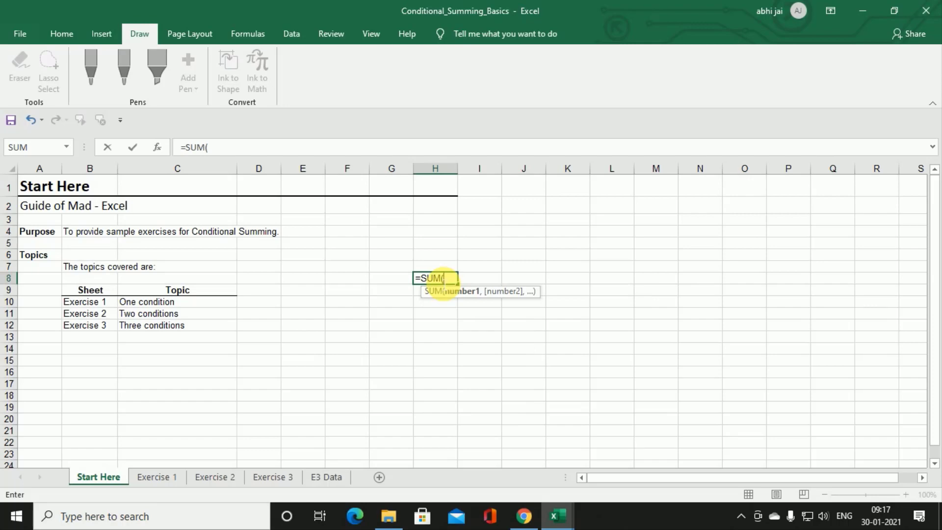
pyautogui.press('Escape')
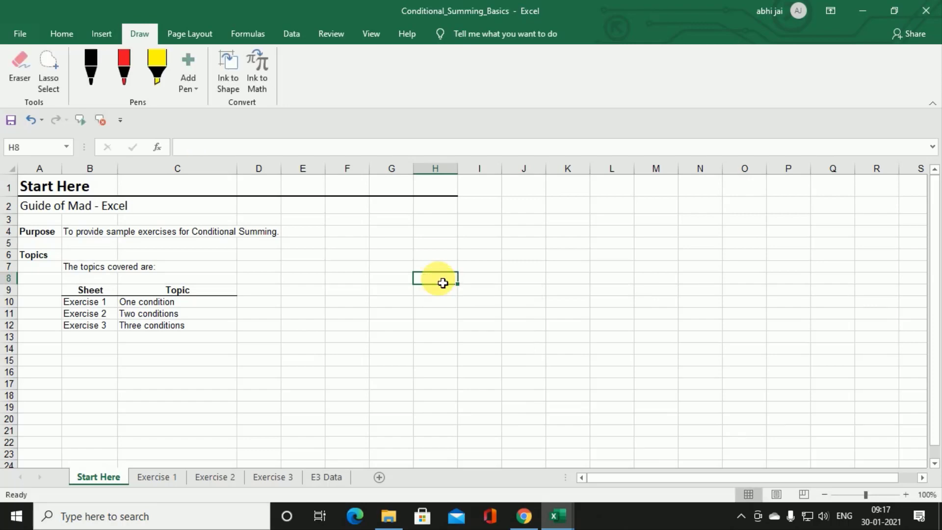
# Step: Enter the sample numbers 25, 12 and 36 in cells L6 to L8 of the Start Here sheet
pyautogui.click(601, 255)
pyautogui.write('25')
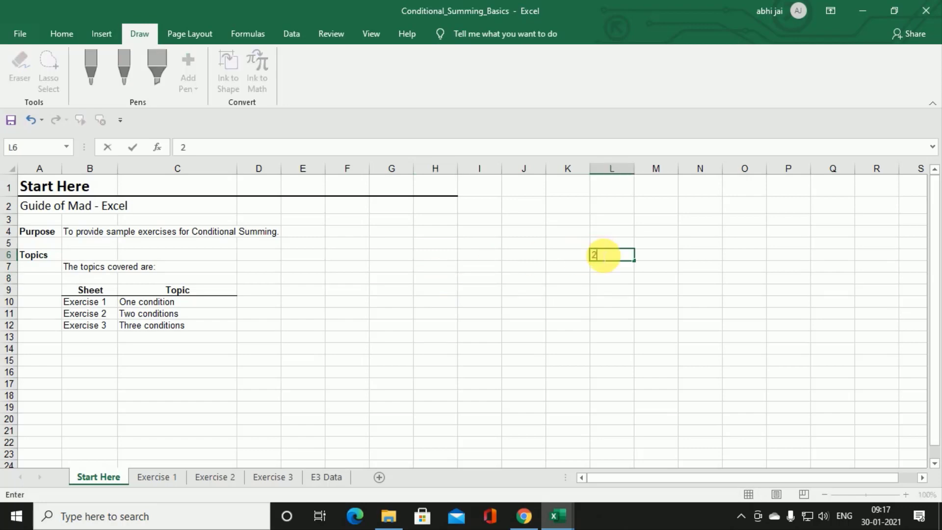
pyautogui.press('Return')
pyautogui.write('12')
pyautogui.press('Return')
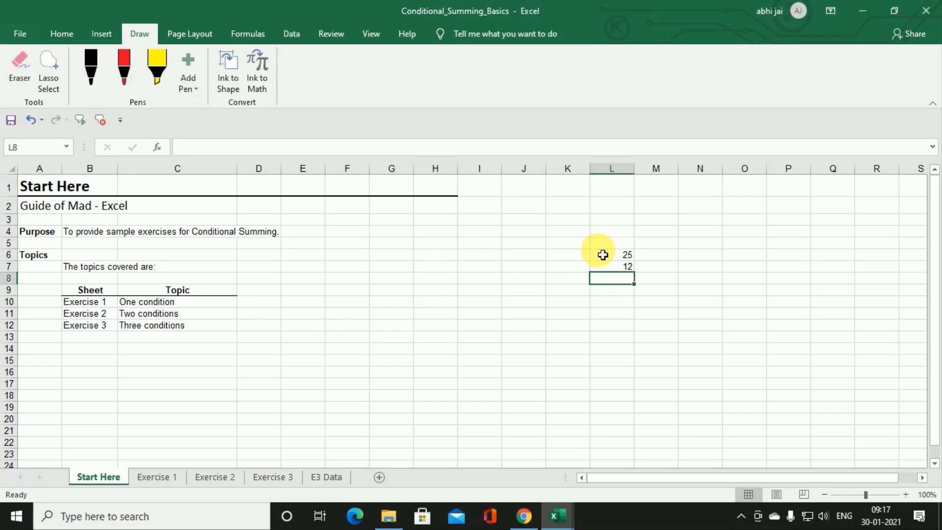
pyautogui.write('36')
pyautogui.press('Return')
pyautogui.press('Return')
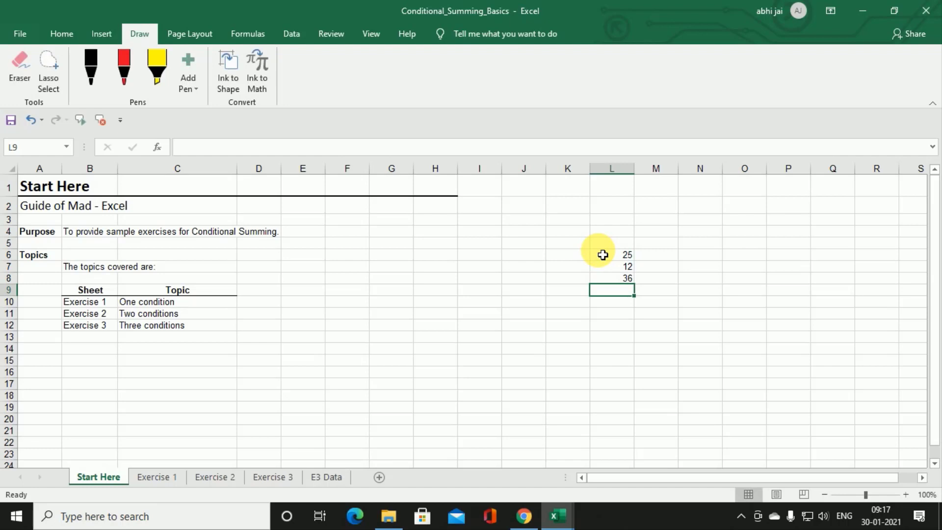
# Step: Add up the three sample numbers in cell J8 with the formula =SUM(L6:L8)
pyautogui.press('Left')
pyautogui.press('Left')
pyautogui.press('Up')
pyautogui.press('Up')
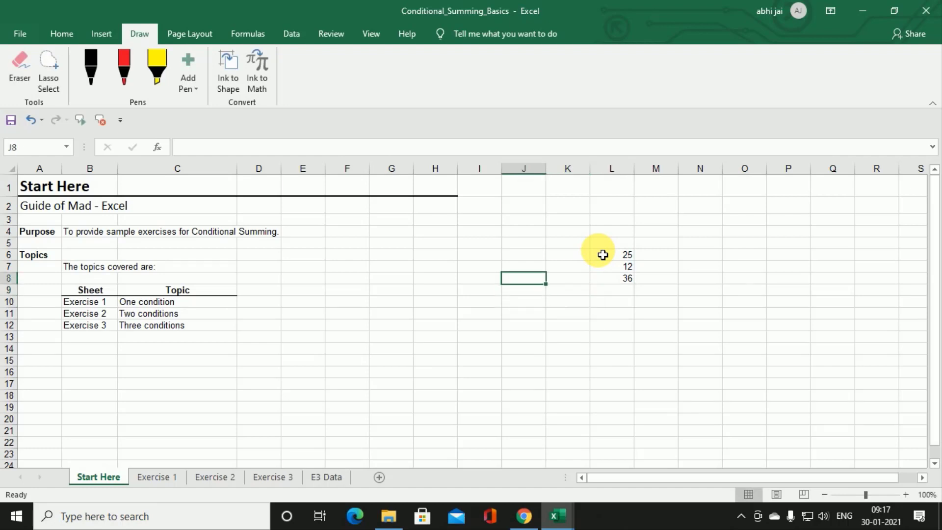
pyautogui.press('F2')
pyautogui.write('=sum(')
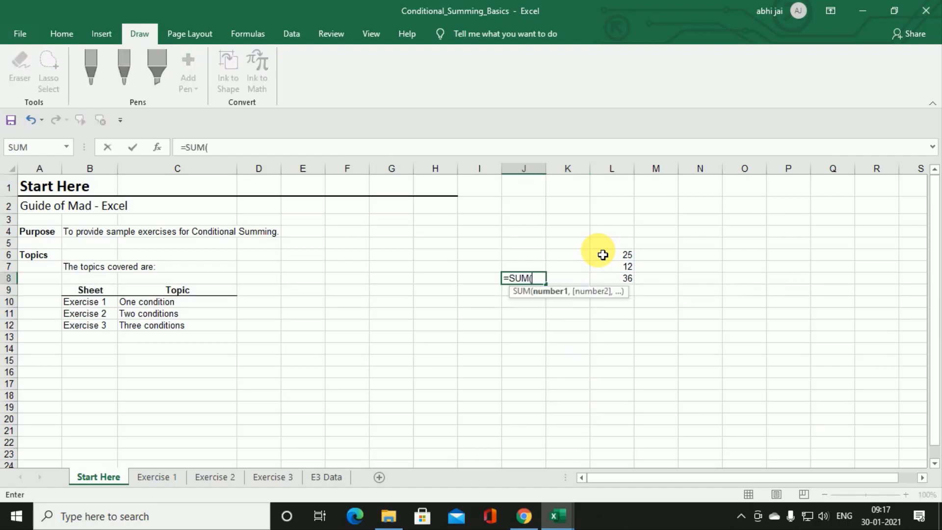
pyautogui.moveTo(609, 278); pyautogui.dragTo(601, 256)
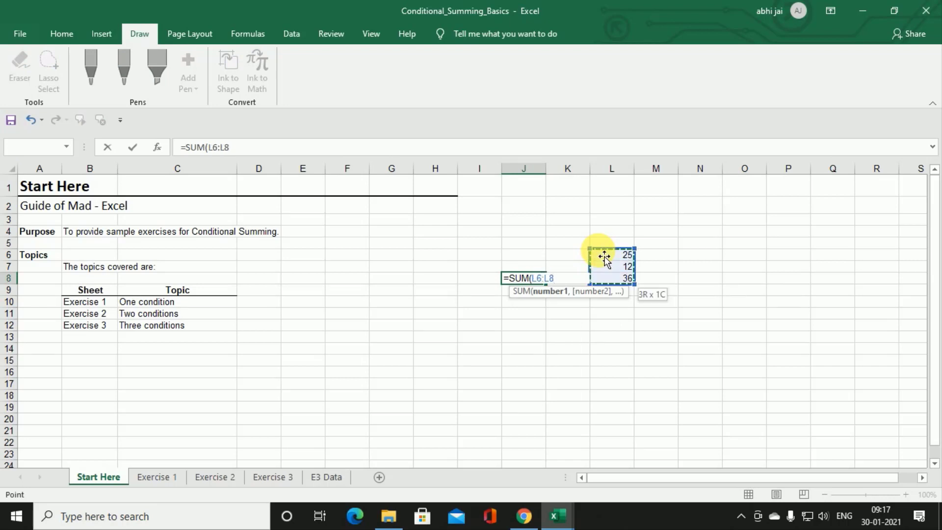
pyautogui.press('Return')
pyautogui.press('Up')
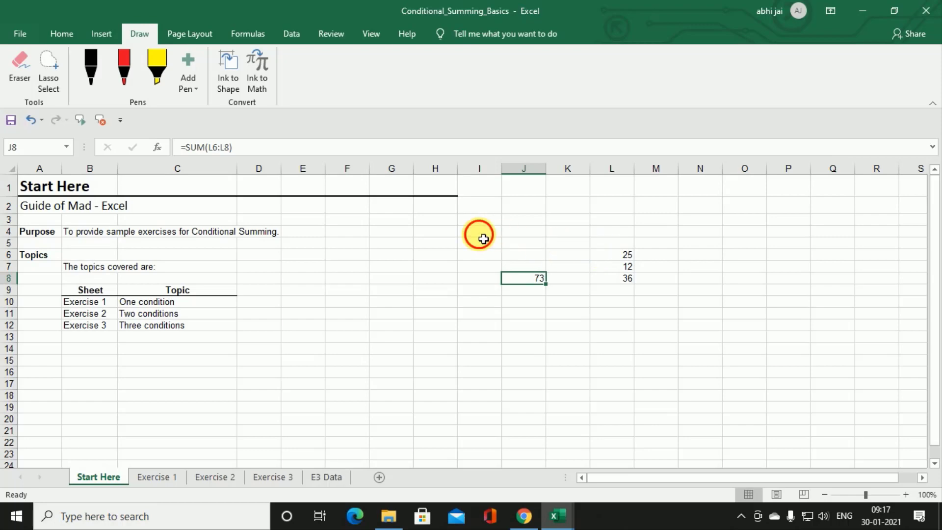
# Step: Clear the sample numbers and their sum from the range I4:M13
pyautogui.moveTo(479, 231); pyautogui.dragTo(685, 338)
pyautogui.press('Delete')
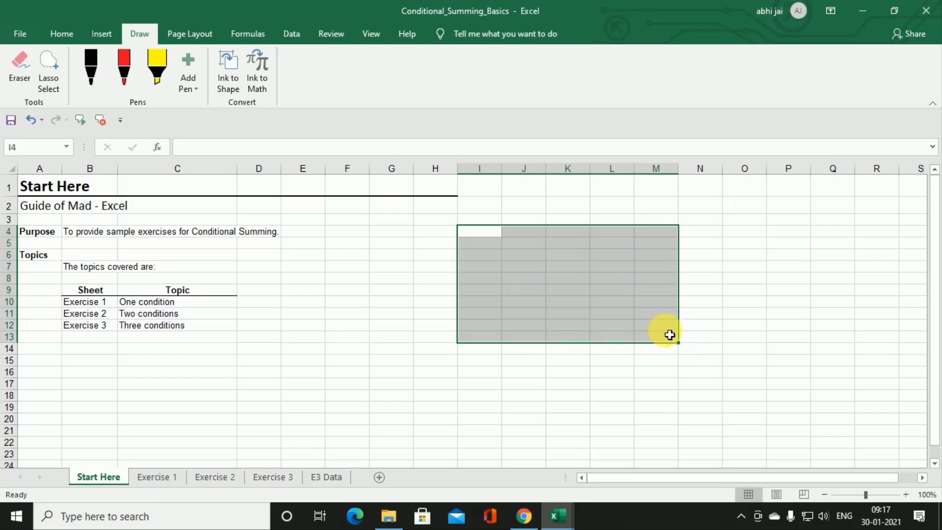
pyautogui.click(432, 284)
pyautogui.click(146, 308)
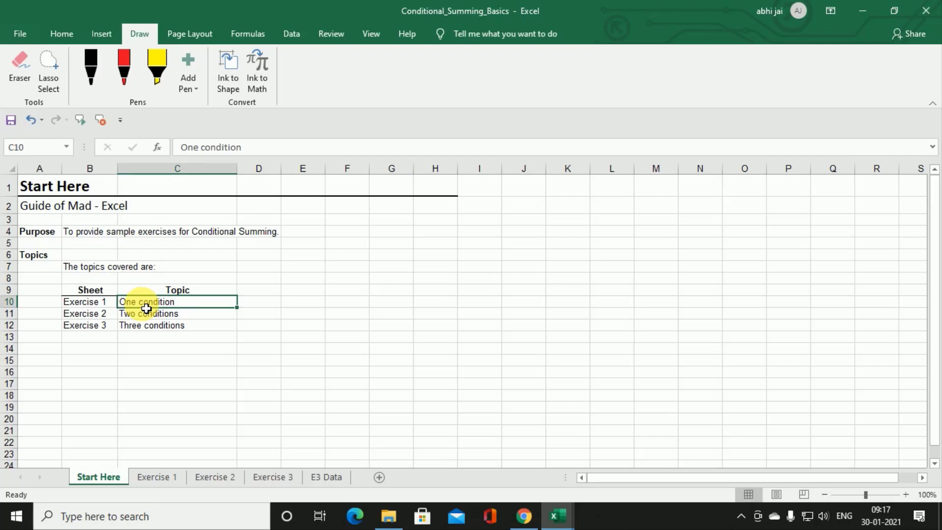
# Step: Write out the syntax =SUMIF(range,criteria,sum range) as large text in cell I8
pyautogui.click(483, 281)
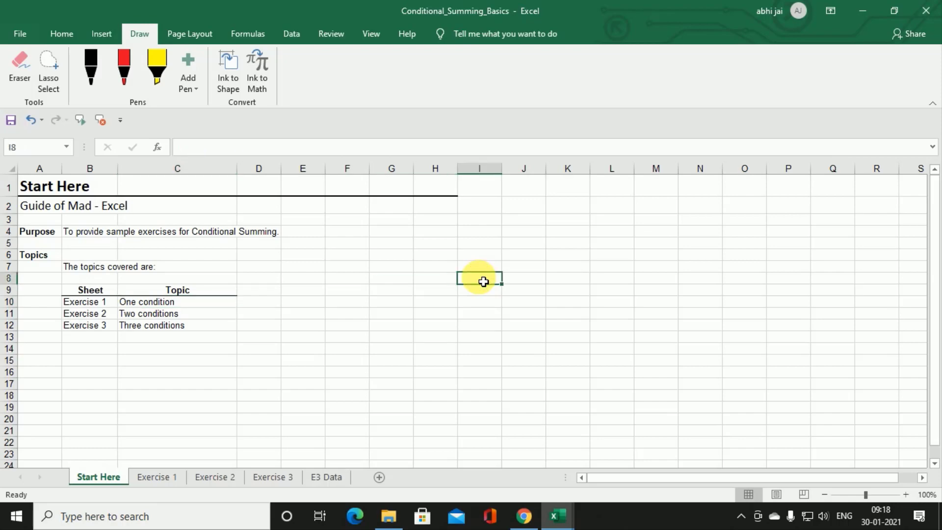
pyautogui.write('=')
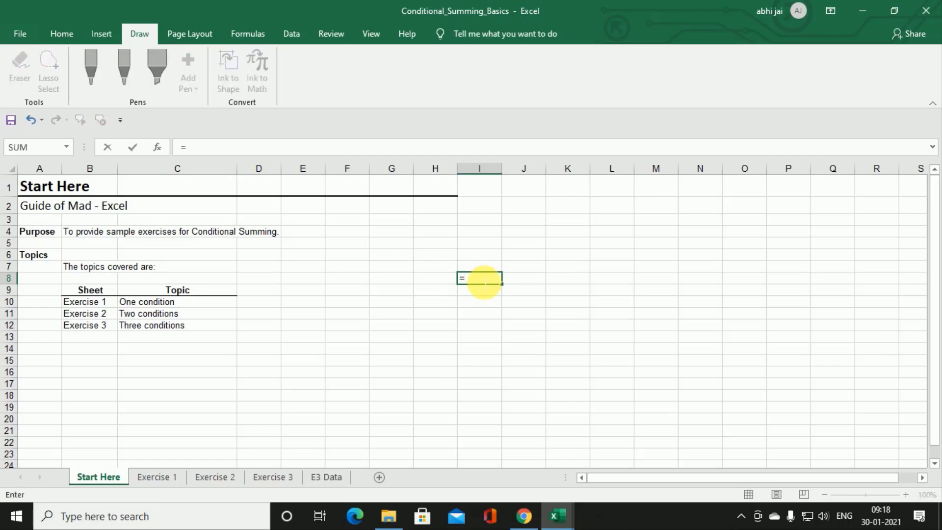
pyautogui.write('sum')
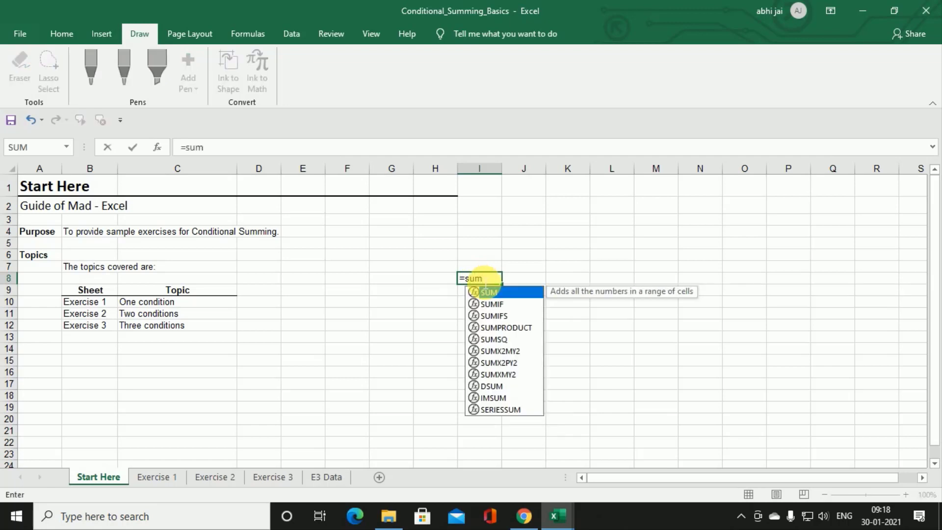
pyautogui.write('iteria,')
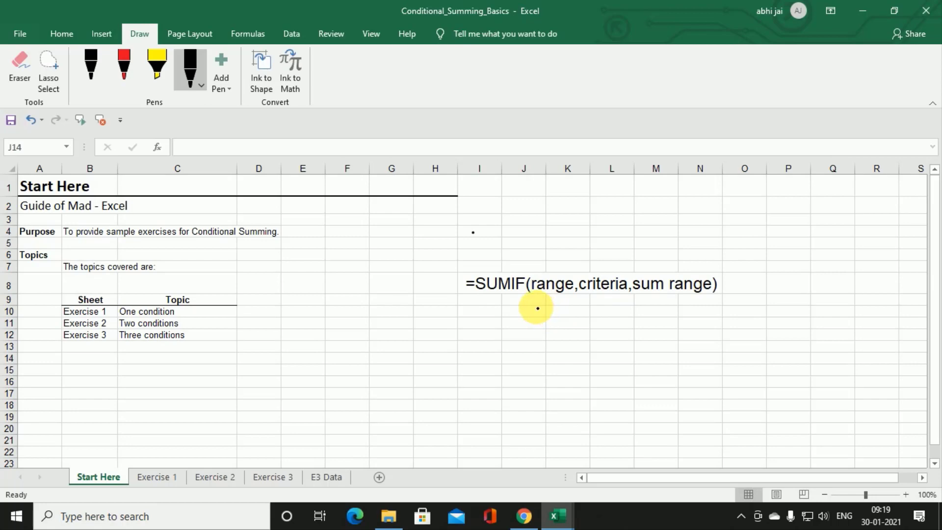
# Step: Underline the range, criteria and sum range arguments in thick black ink and draw a downward arrow below each one
pyautogui.moveTo(536, 298); pyautogui.dragTo(709, 297)
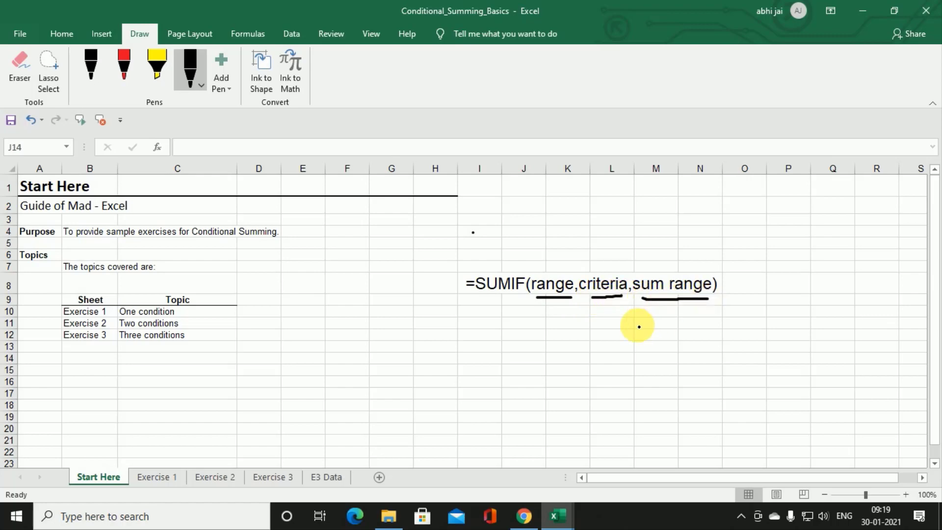
pyautogui.moveTo(554, 305)
pyautogui.mouseDown()
pyautogui.moveTo(540, 323)
pyautogui.moveTo(544, 333)
pyautogui.moveTo(559, 327)
pyautogui.mouseUp()
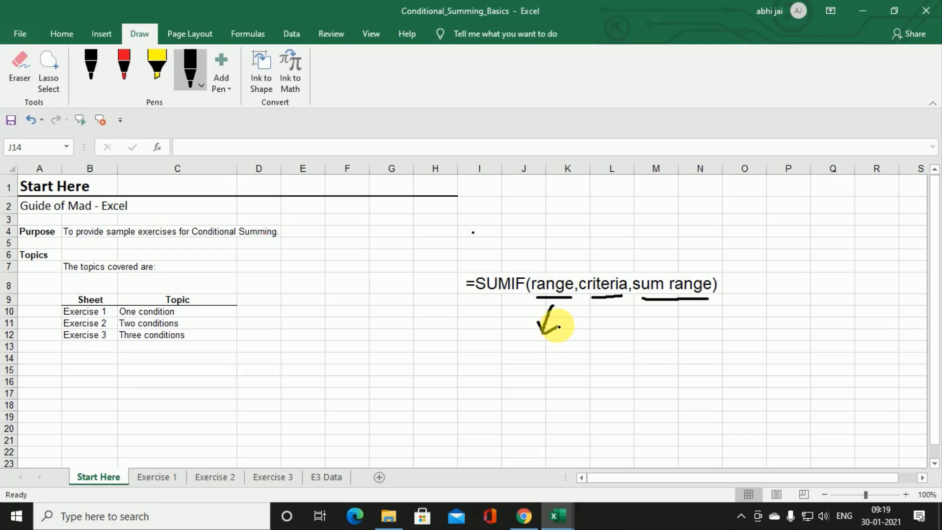
pyautogui.moveTo(611, 301)
pyautogui.mouseDown()
pyautogui.moveTo(612, 331)
pyautogui.moveTo(619, 320)
pyautogui.mouseUp()
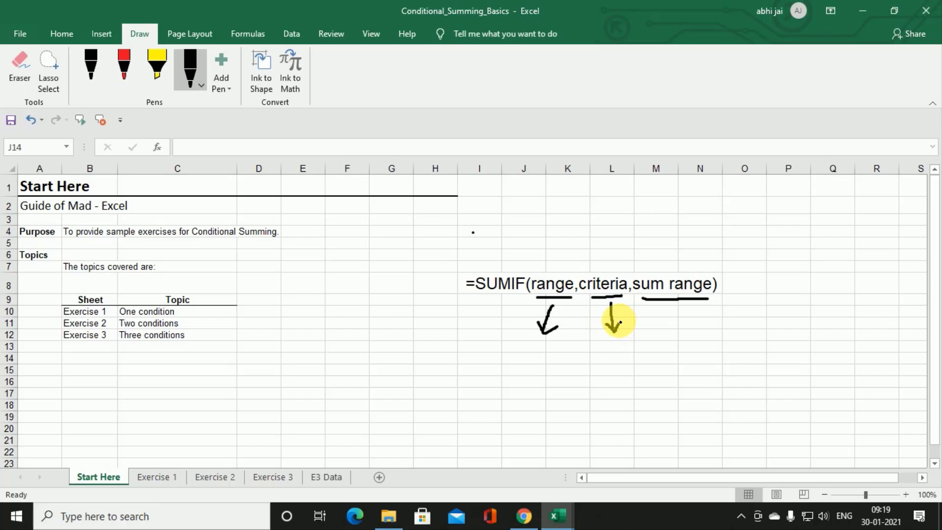
pyautogui.moveTo(676, 306)
pyautogui.mouseDown()
pyautogui.moveTo(684, 333)
pyautogui.moveTo(696, 327)
pyautogui.mouseUp()
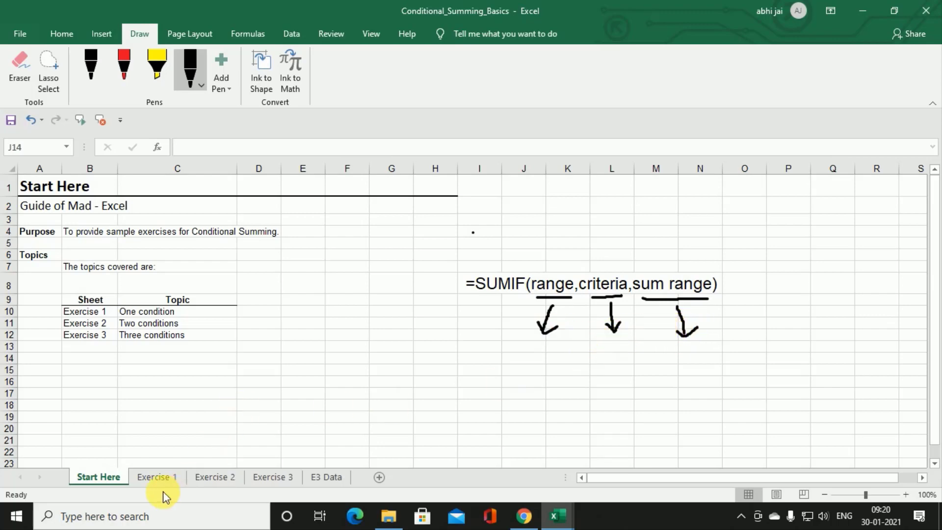
# Step: Examine the account report and the transaction data below it on the Exercise 1 sheet
pyautogui.click(158, 476)
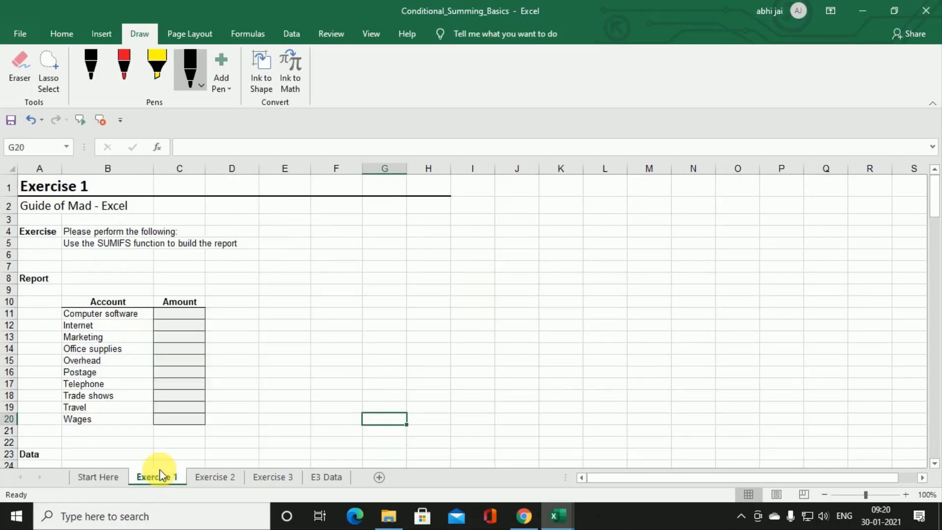
pyautogui.scroll(-2, 191, 415)
pyautogui.scroll(-3, 194, 417)
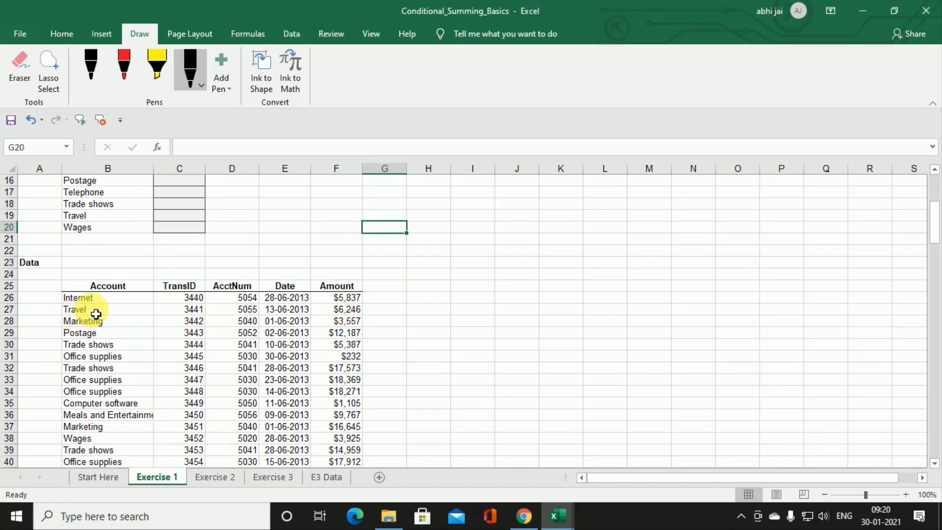
pyautogui.scroll(-1, 95, 442)
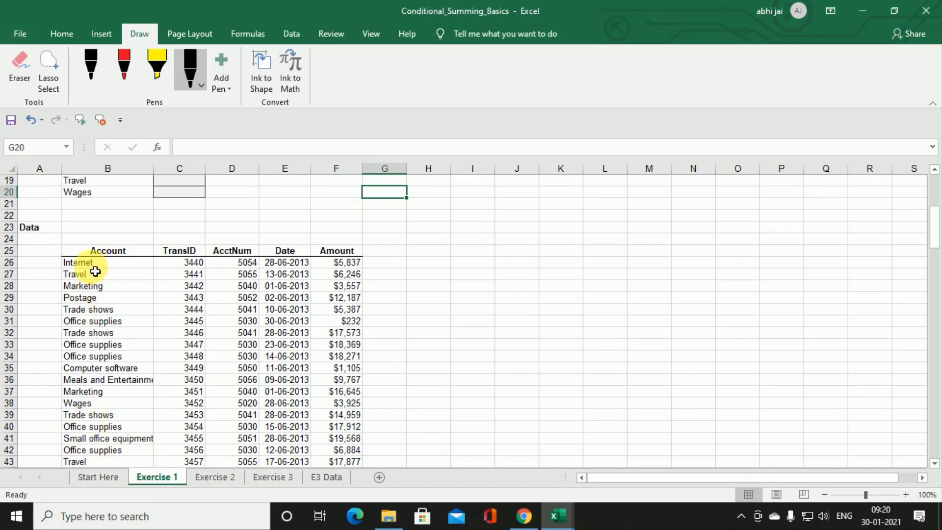
pyautogui.scroll(-1, 109, 348)
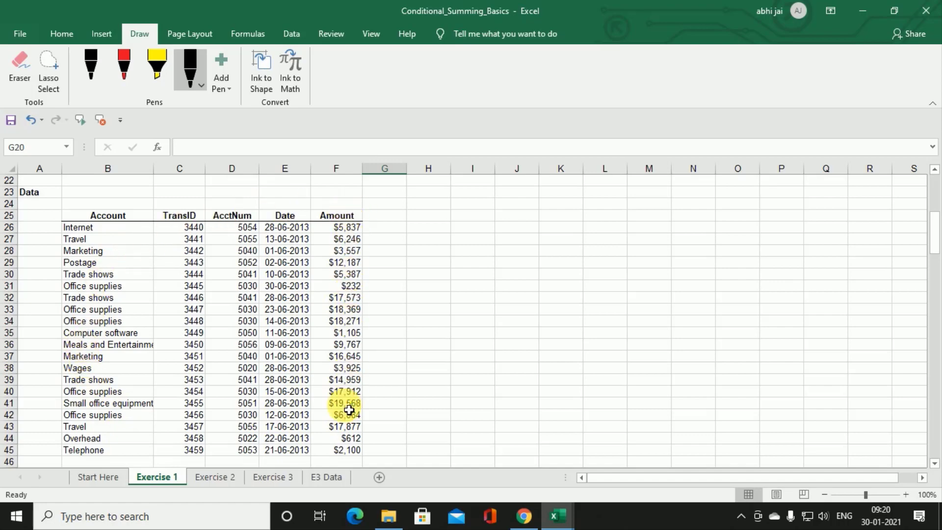
# Step: On the Start Here sheet, circle the criteria argument with the thin black pen and draw an arrow pointing down from the circle
pyautogui.click(99, 478)
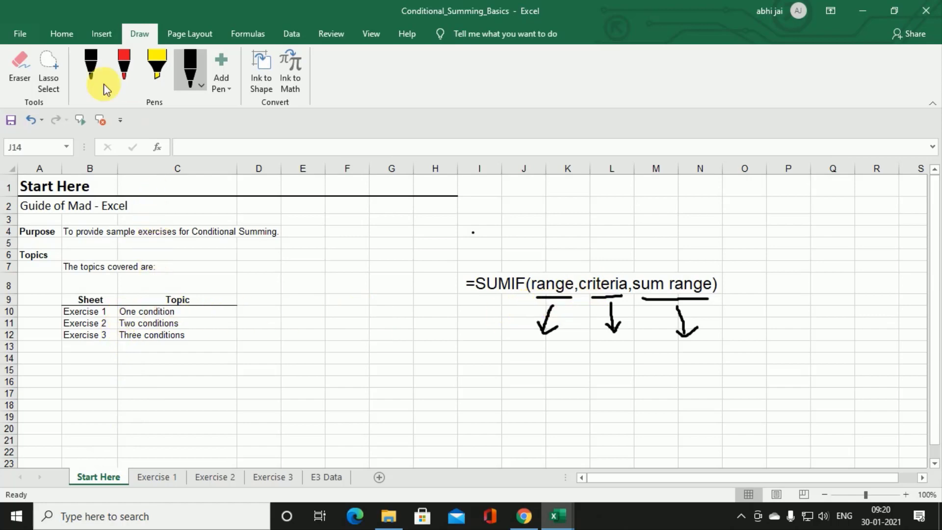
pyautogui.click(191, 71)
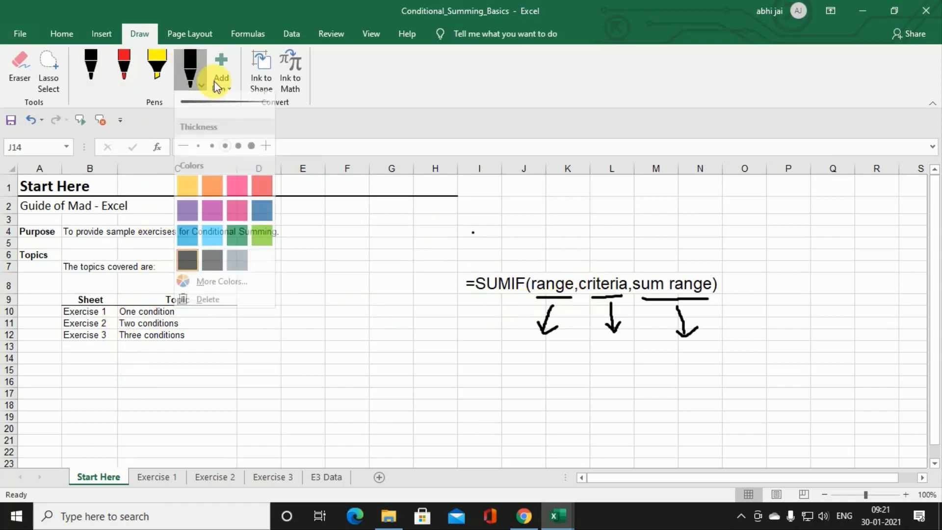
pyautogui.click(598, 267)
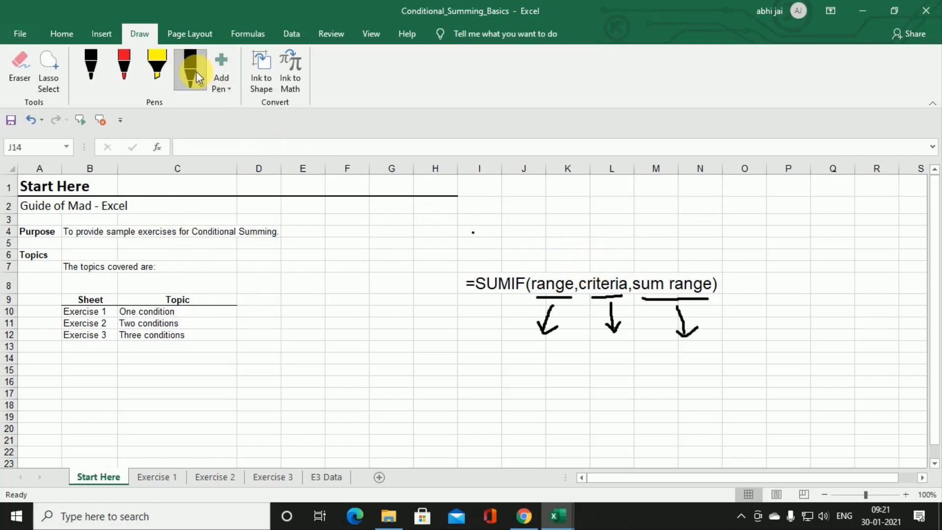
pyautogui.click(199, 88)
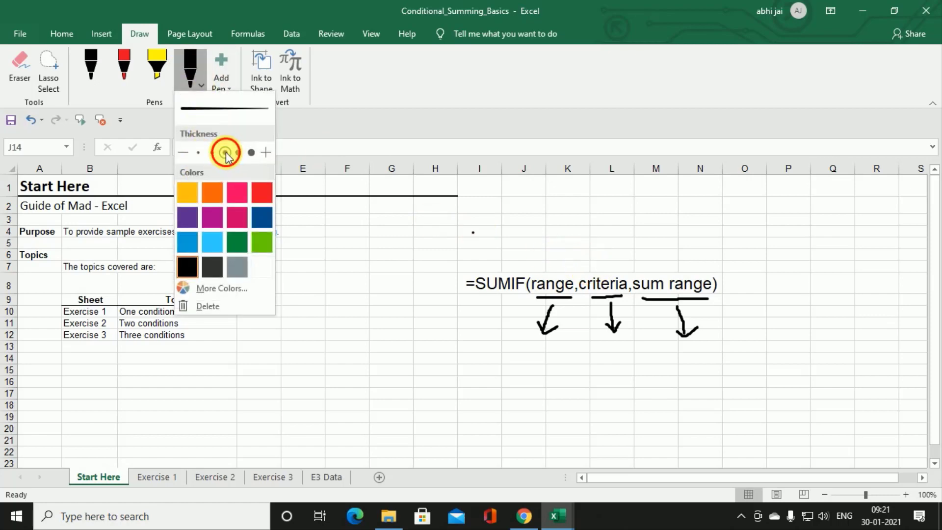
pyautogui.click(586, 269)
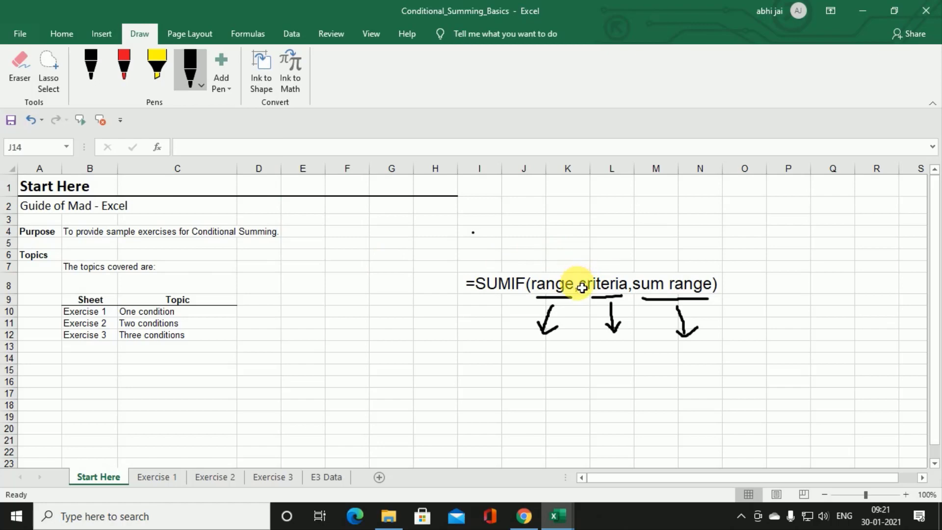
pyautogui.click(587, 393)
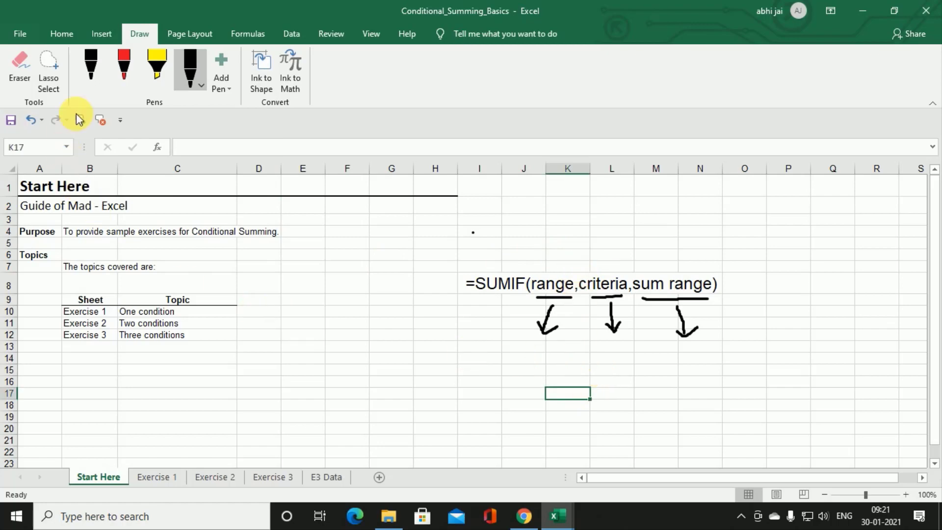
pyautogui.click(93, 68)
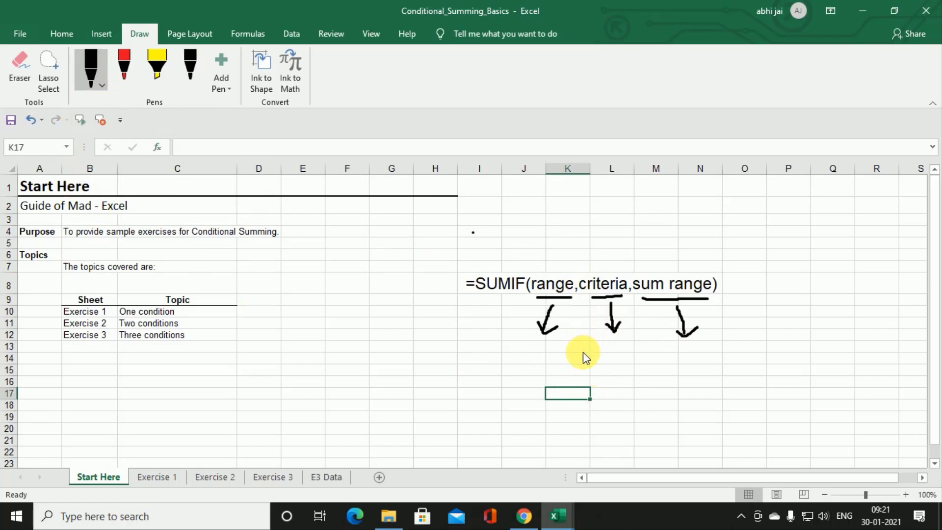
pyautogui.moveTo(591, 349)
pyautogui.mouseDown()
pyautogui.moveTo(637, 358)
pyautogui.moveTo(635, 287)
pyautogui.mouseUp()
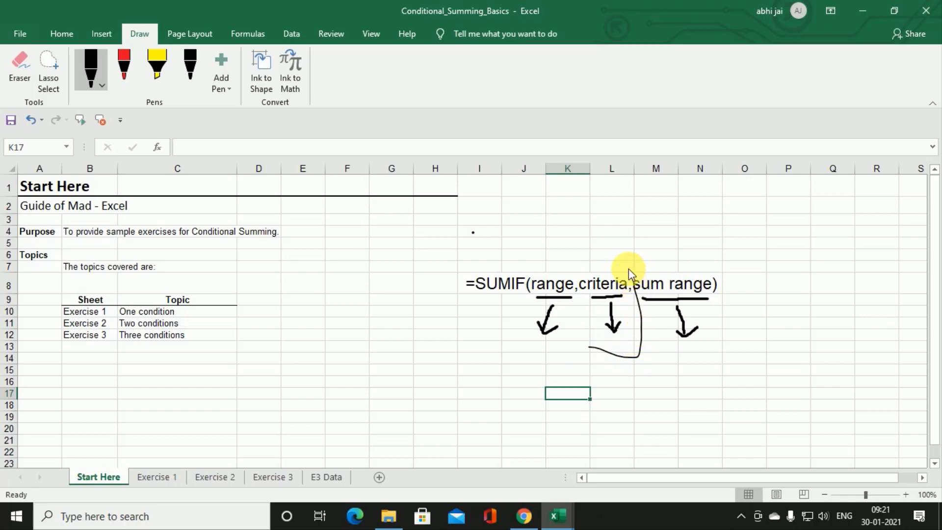
pyautogui.moveTo(595, 260)
pyautogui.mouseDown()
pyautogui.moveTo(572, 285)
pyautogui.moveTo(581, 337)
pyautogui.moveTo(622, 396)
pyautogui.moveTo(636, 388)
pyautogui.mouseUp()
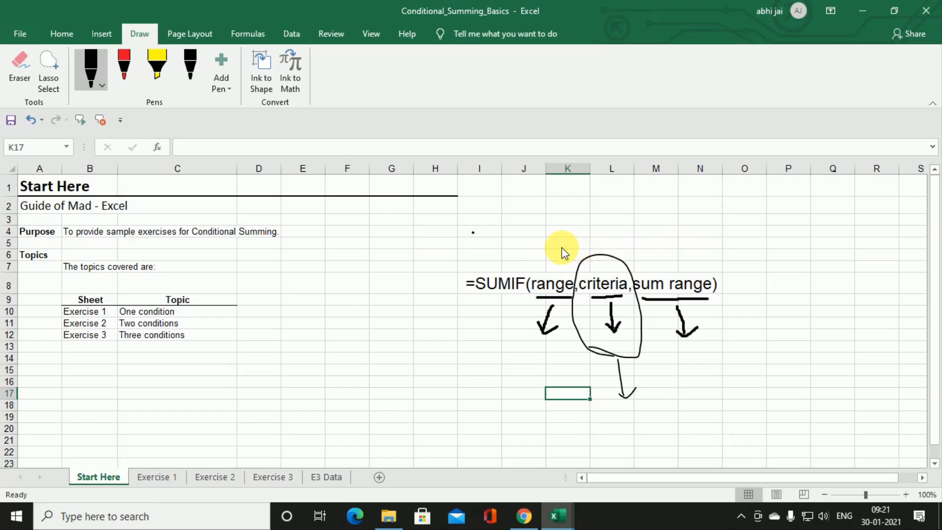
# Step: Start a SUMIFS formula in cell H17, step through its arguments up to criteria2 to view the syntax, and cancel the entry
pyautogui.press('Left')
pyautogui.press('Left')
pyautogui.press('Left')
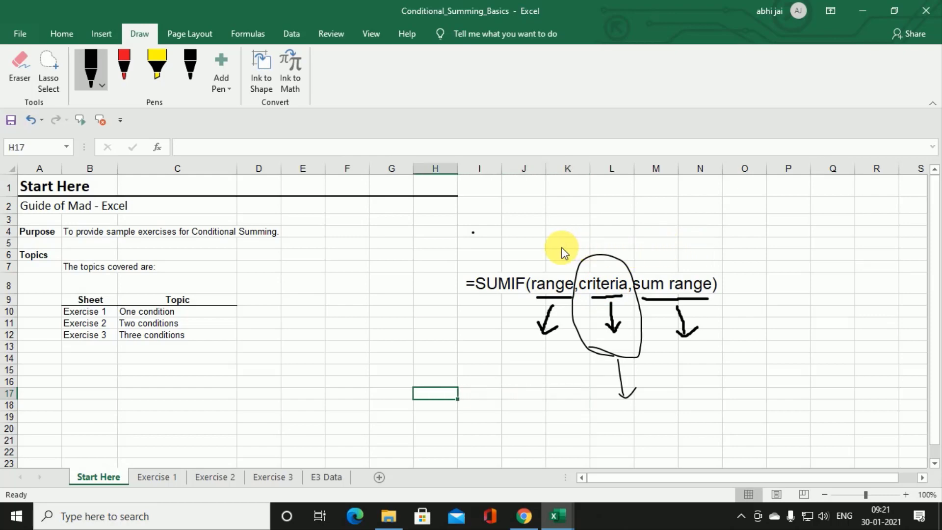
pyautogui.write('=sumif')
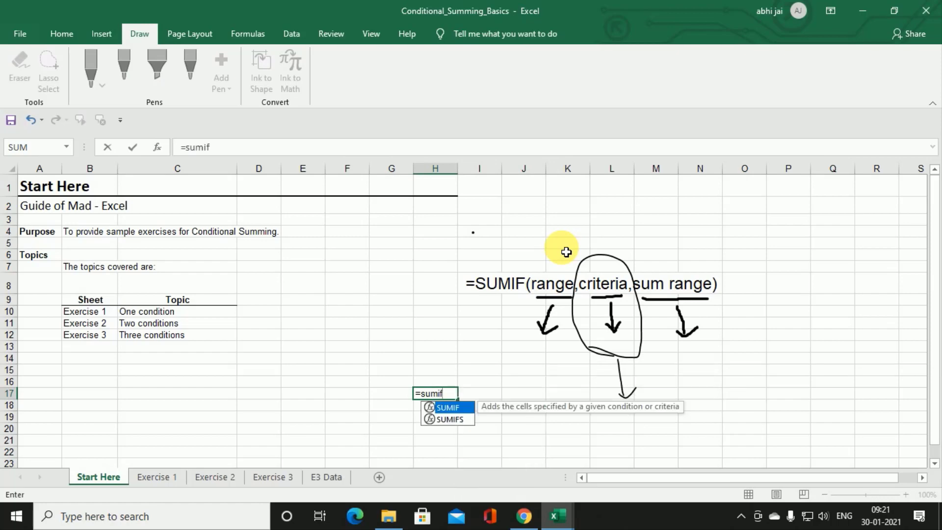
pyautogui.write('s')
pyautogui.press('Tab')
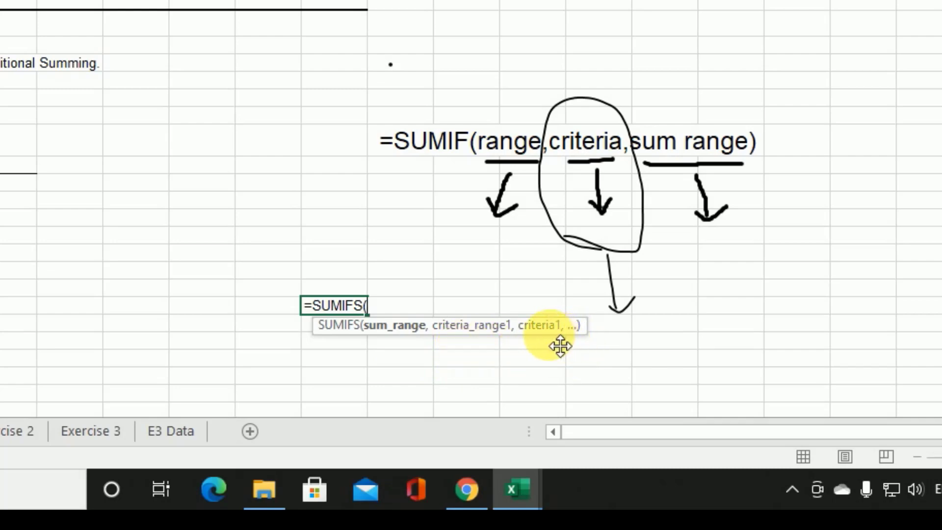
pyautogui.write(',,')
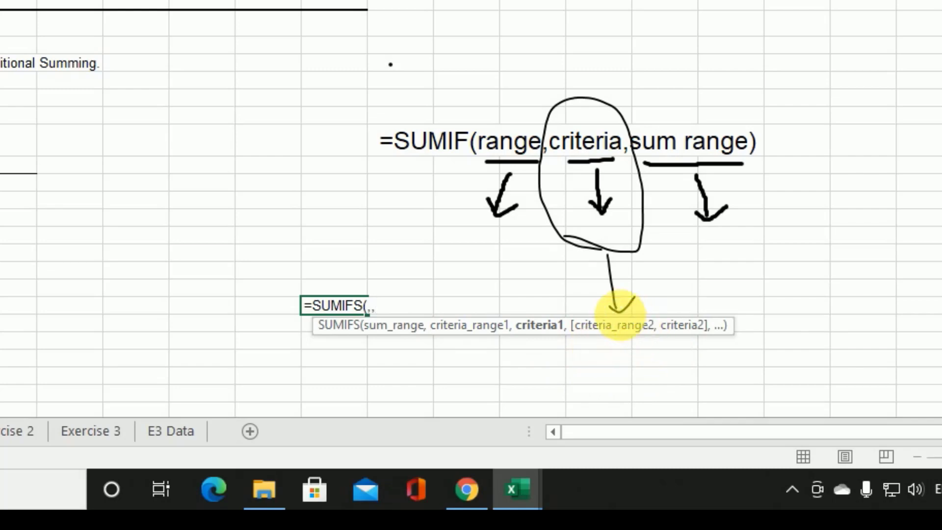
pyautogui.write(',')
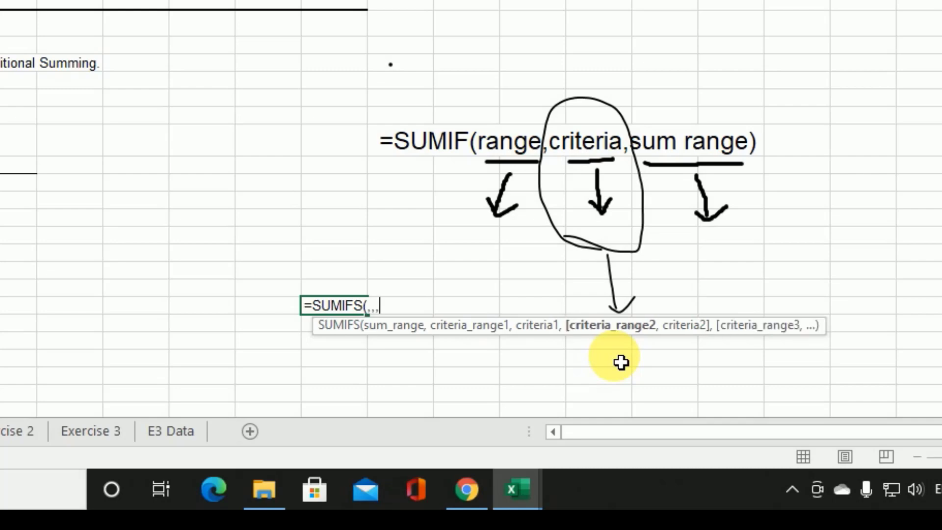
pyautogui.write(',')
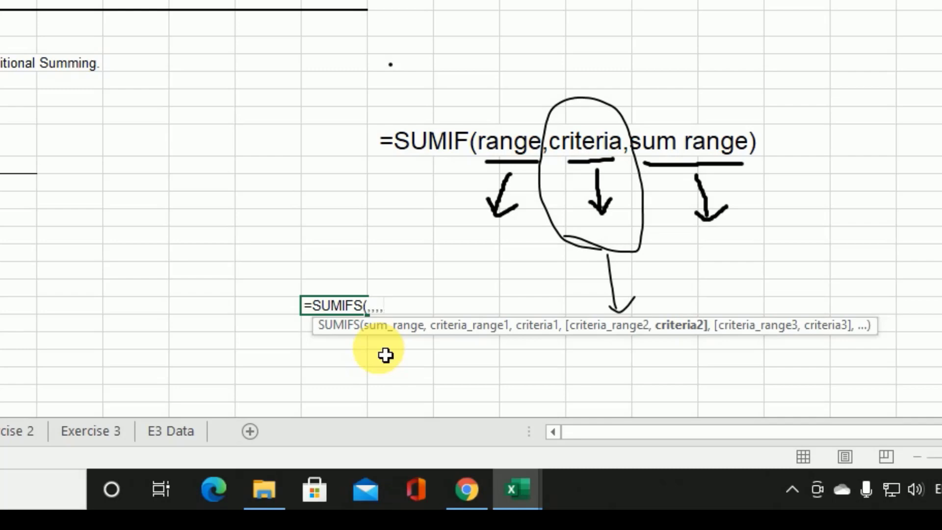
pyautogui.press('Escape')
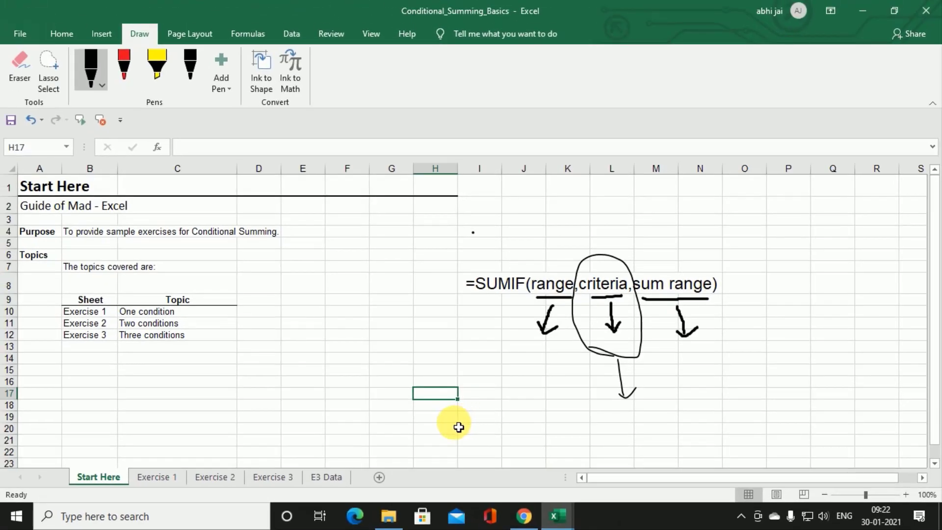
# Step: On the Exercise 1 sheet, review the instructions, the report's account names and empty Amount cells, and all transaction data rows
pyautogui.click(168, 477)
pyautogui.scroll(5, 256, 400)
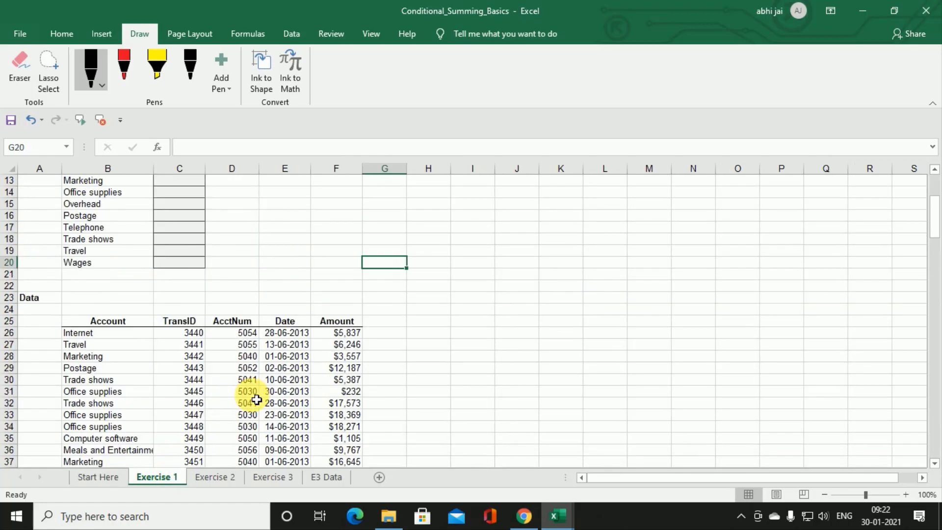
pyautogui.click(174, 230)
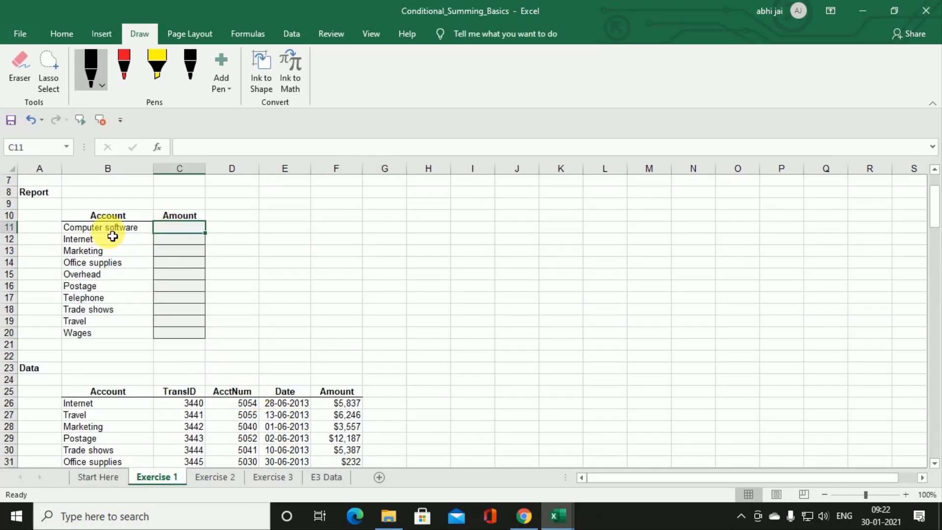
pyautogui.moveTo(112, 230); pyautogui.dragTo(110, 334)
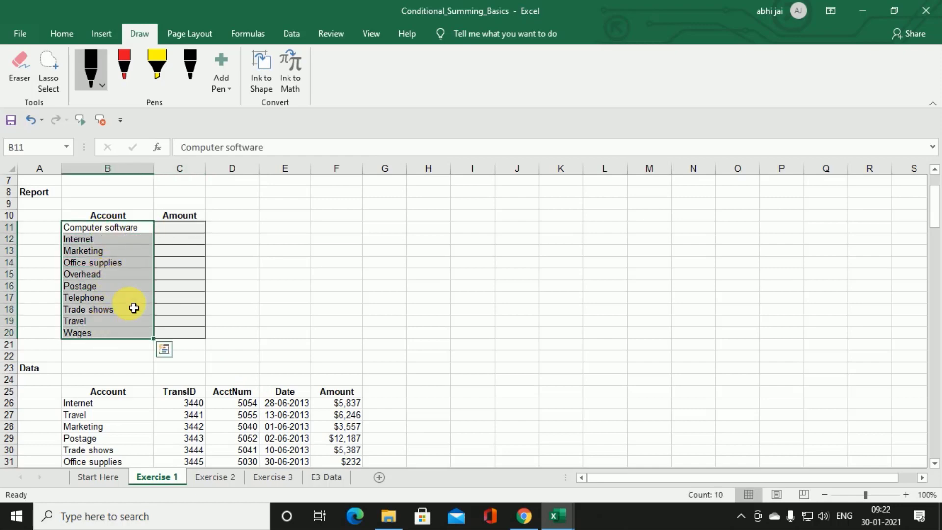
pyautogui.click(181, 231)
pyautogui.scroll(1, 182, 234)
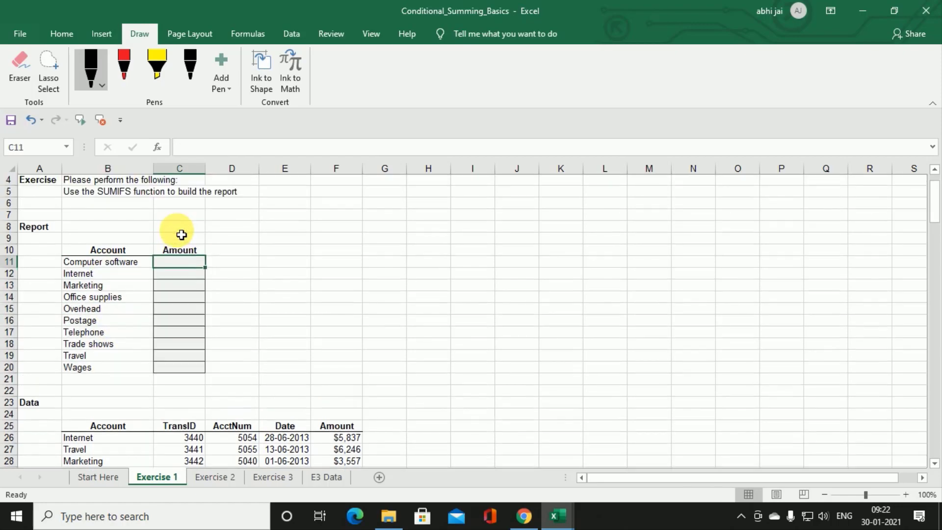
pyautogui.scroll(1, 182, 234)
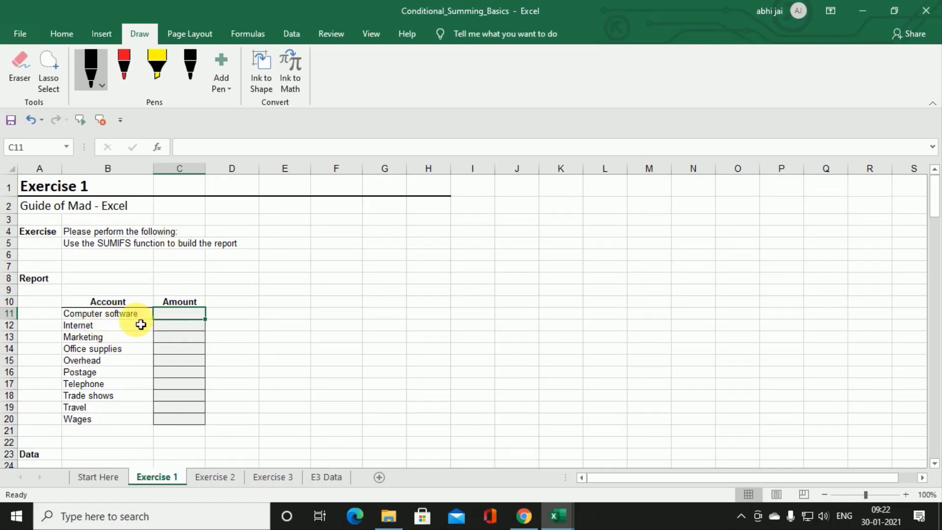
pyautogui.scroll(-3, 344, 378)
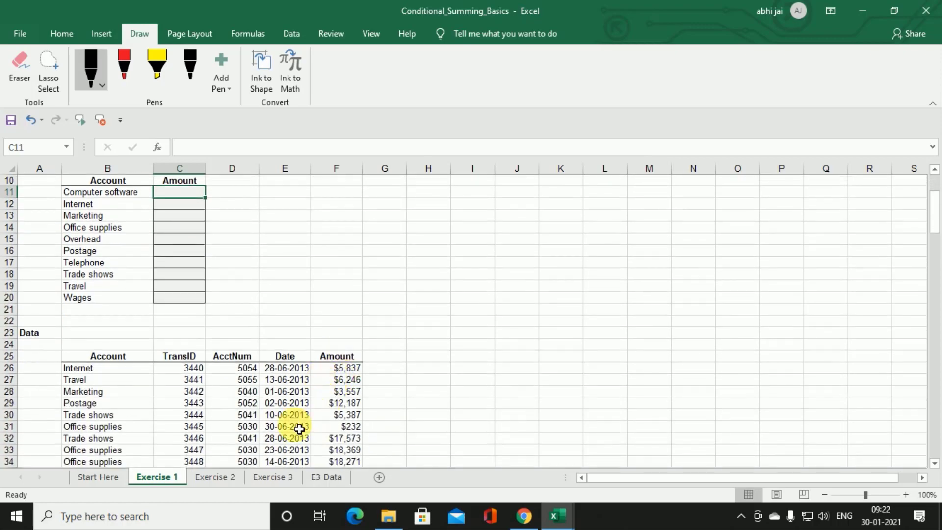
pyautogui.scroll(1, 210, 349)
pyautogui.scroll(-3, 244, 364)
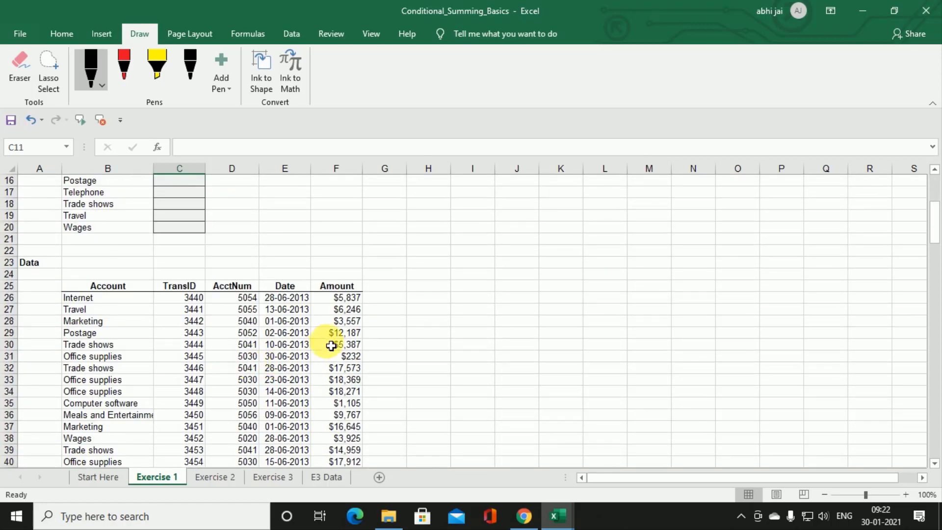
pyautogui.scroll(-2, 332, 346)
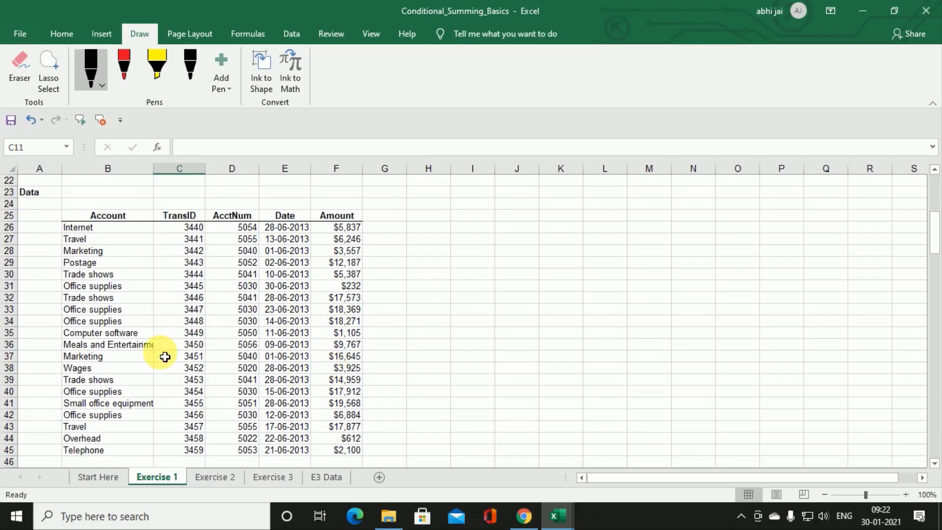
pyautogui.scroll(-1, 319, 353)
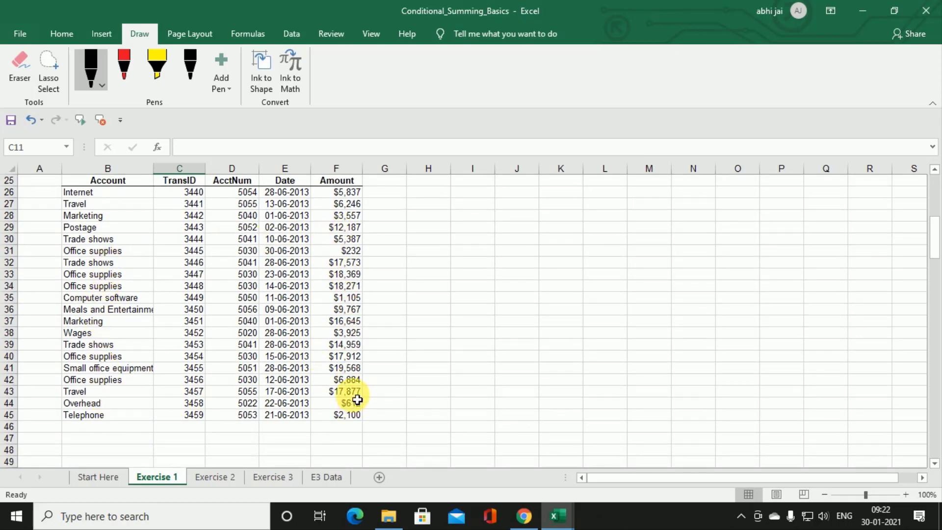
pyautogui.scroll(6, 344, 324)
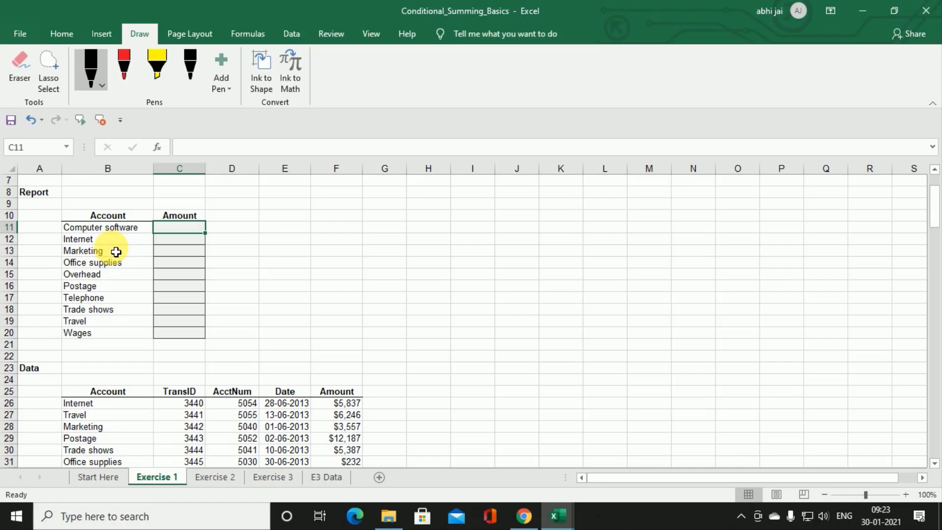
# Step: Begin a SUMIF formula in cell C11 with the data table's Account column, B26:B45, as the range
pyautogui.write('=sumi')
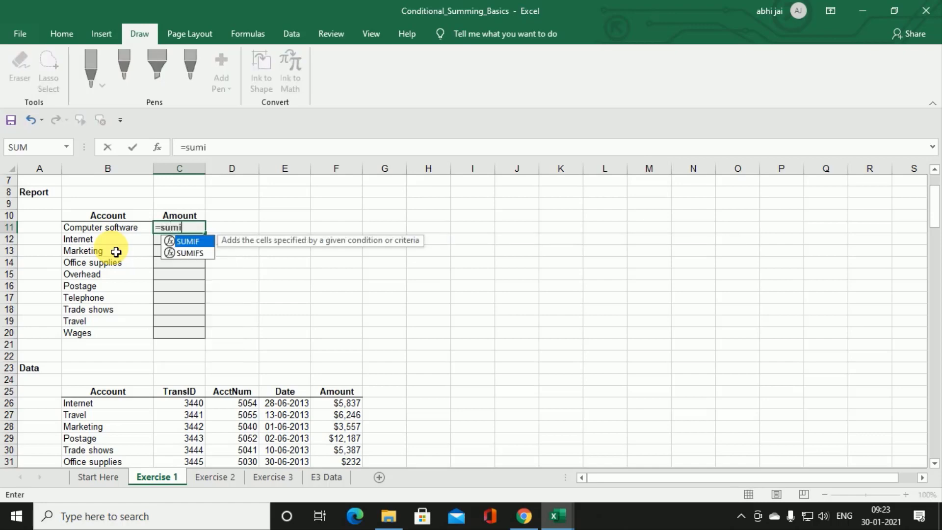
pyautogui.press('Tab')
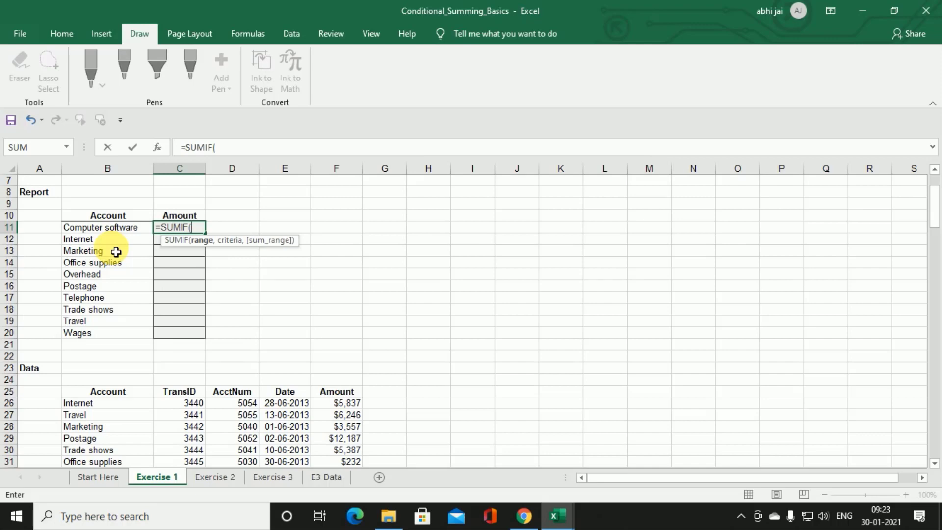
pyautogui.scroll(-2, 205, 272)
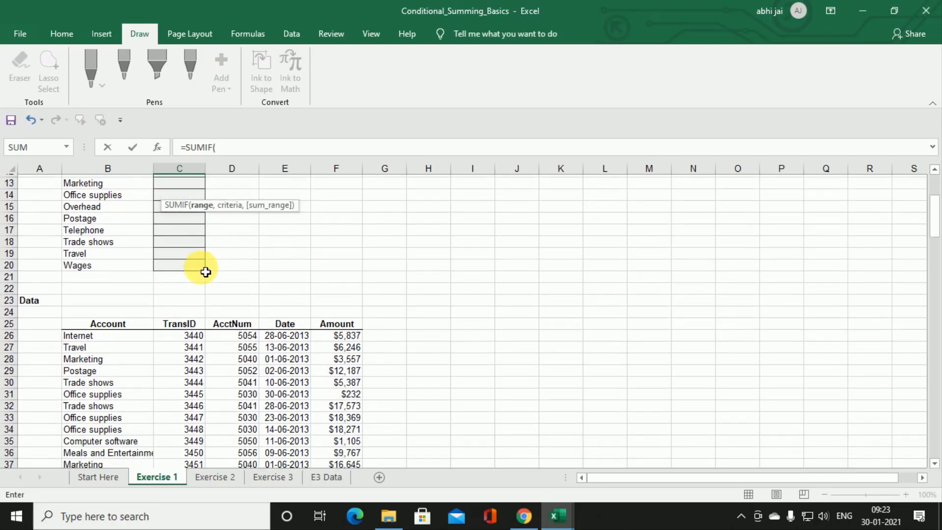
pyautogui.scroll(-2, 205, 272)
pyautogui.click(100, 263)
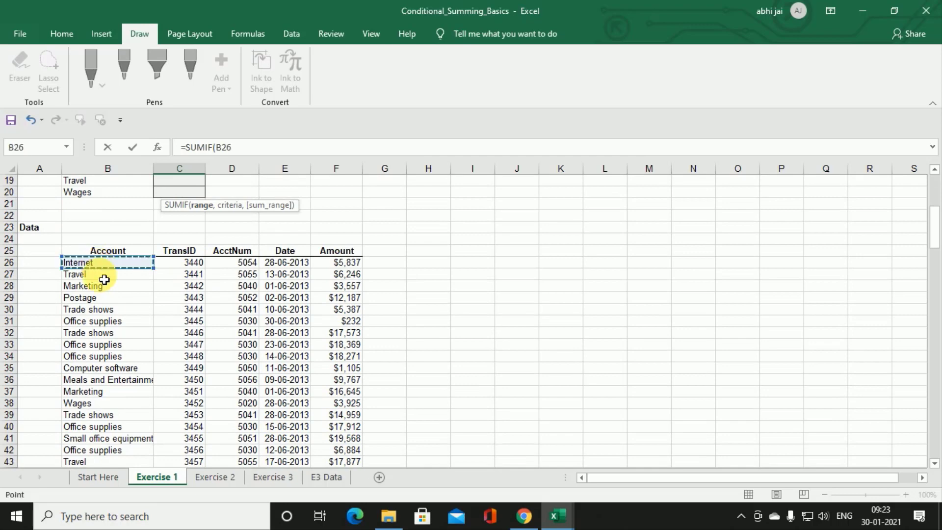
pyautogui.moveTo(105, 280); pyautogui.dragTo(115, 443)
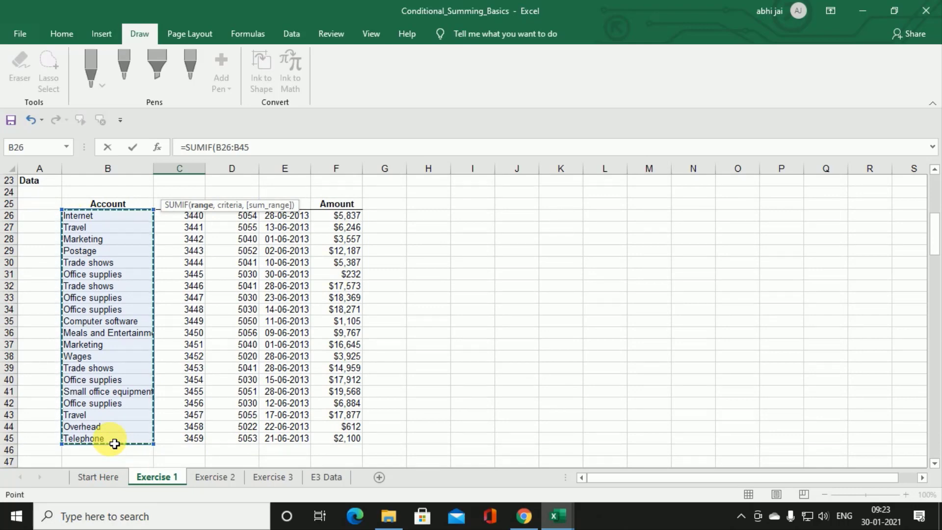
pyautogui.write(',')
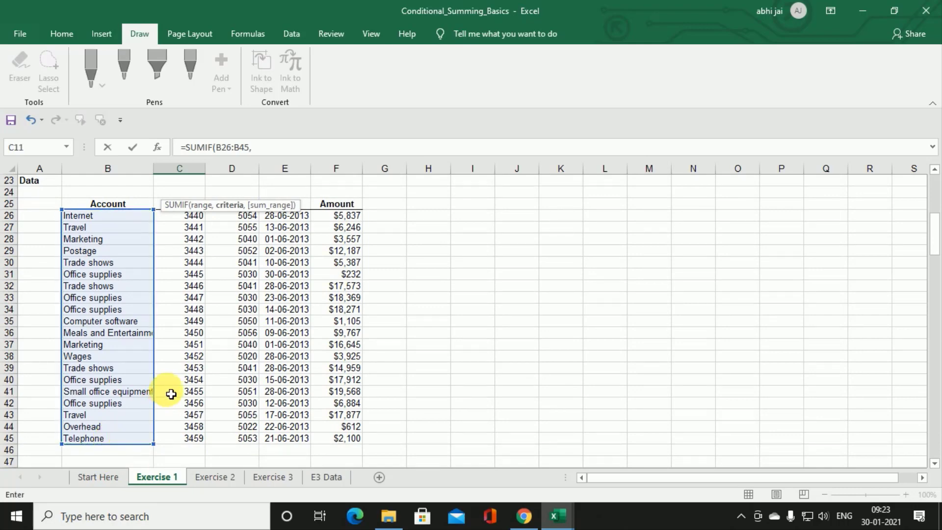
# Step: Use the Computer software account name in cell B11 as the criteria of the SUMIF formula
pyautogui.scroll(1, 171, 395)
pyautogui.scroll(3, 171, 394)
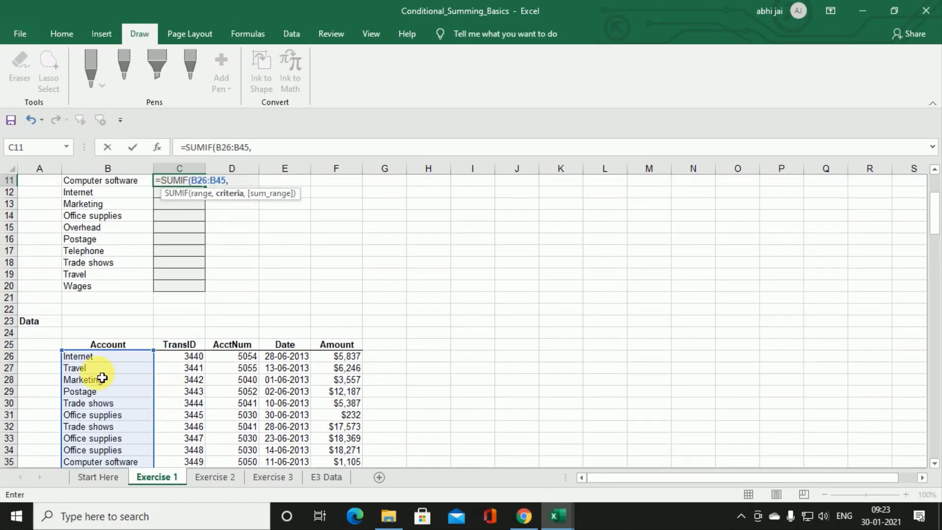
pyautogui.scroll(2, 94, 365)
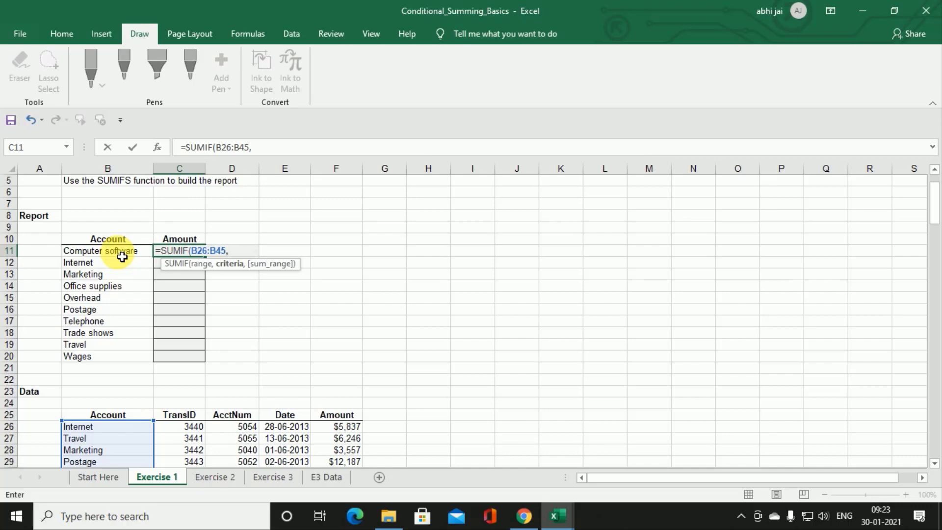
pyautogui.click(122, 257)
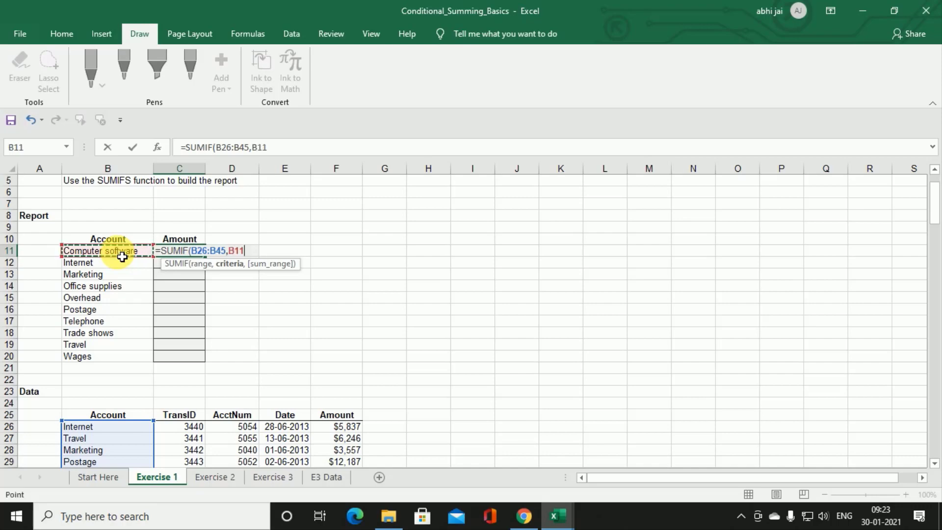
pyautogui.write(',')
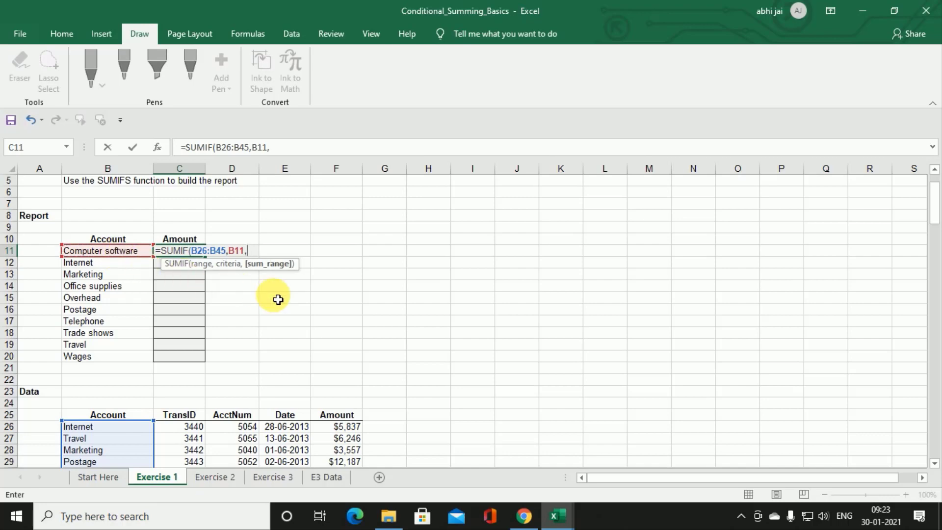
# Step: Set the sum range to the data table's Amount column, F26:F45, and complete the SUMIF formula
pyautogui.scroll(-2, 315, 320)
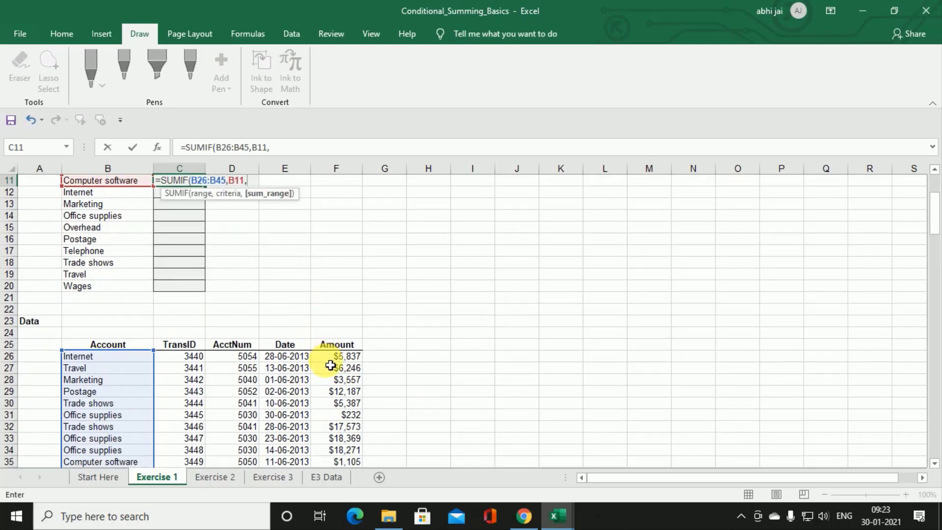
pyautogui.moveTo(336, 357); pyautogui.dragTo(343, 446)
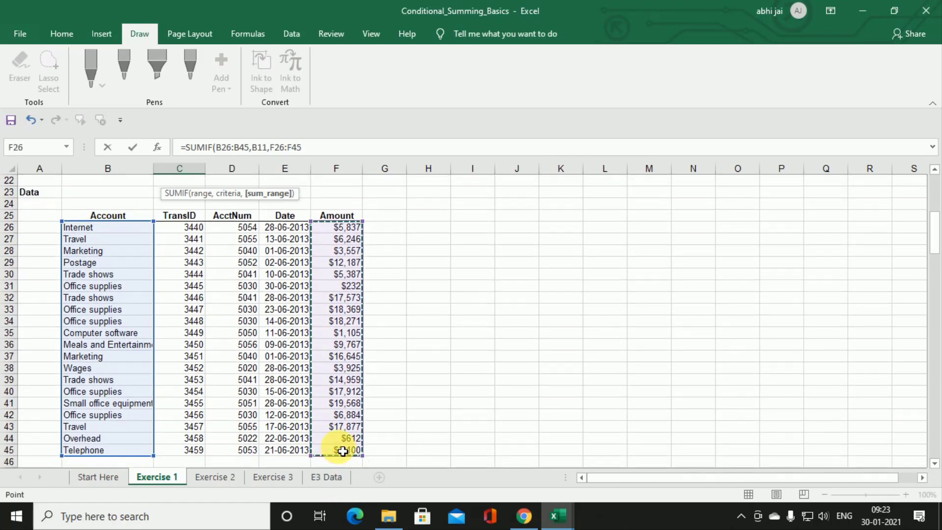
pyautogui.scroll(1, 350, 414)
pyautogui.scroll(1, 350, 412)
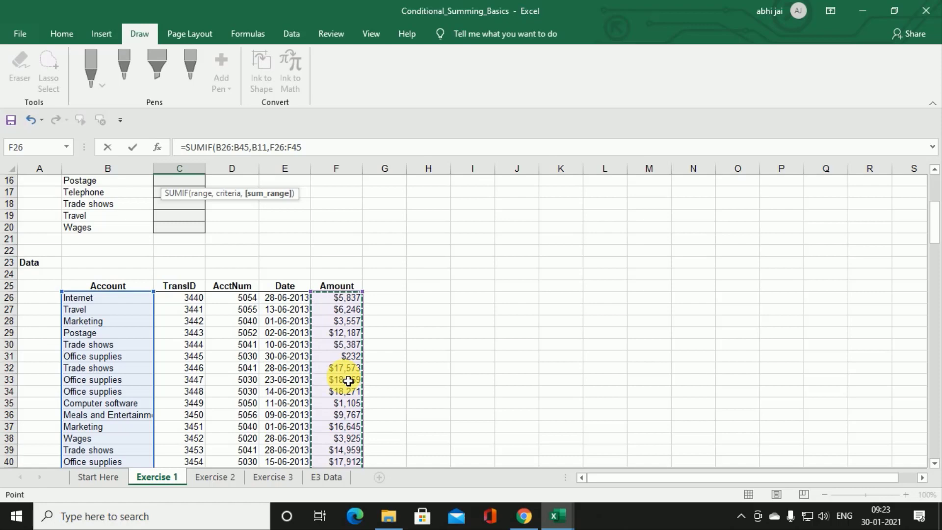
pyautogui.scroll(1, 348, 382)
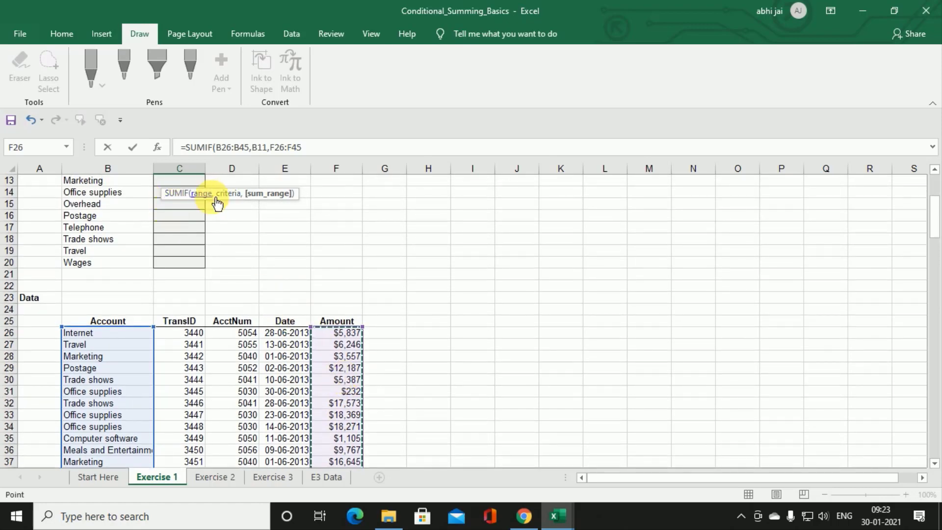
pyautogui.scroll(1, 256, 248)
pyautogui.scroll(1, 256, 248)
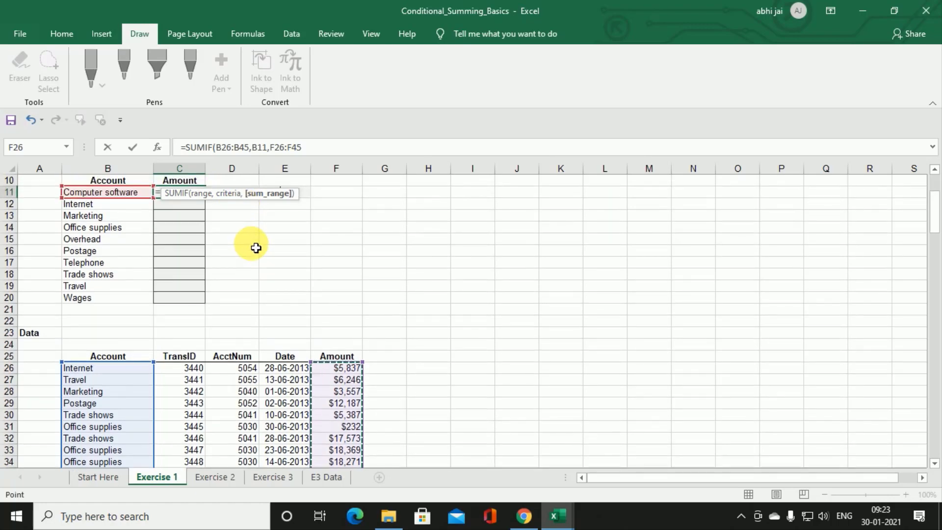
pyautogui.press('Return')
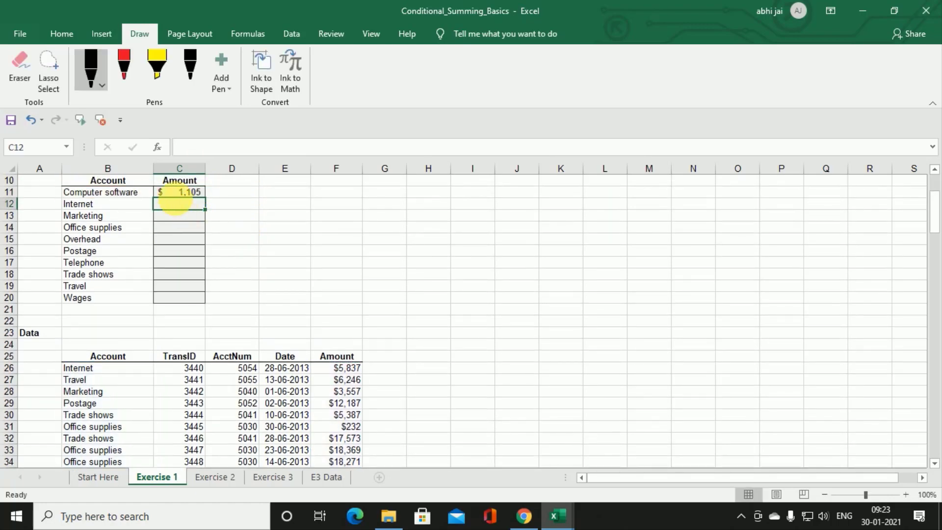
# Step: Fill the SUMIF formula from cell C11 down to C20 for the remaining report accounts
pyautogui.click(96, 192)
pyautogui.click(186, 194)
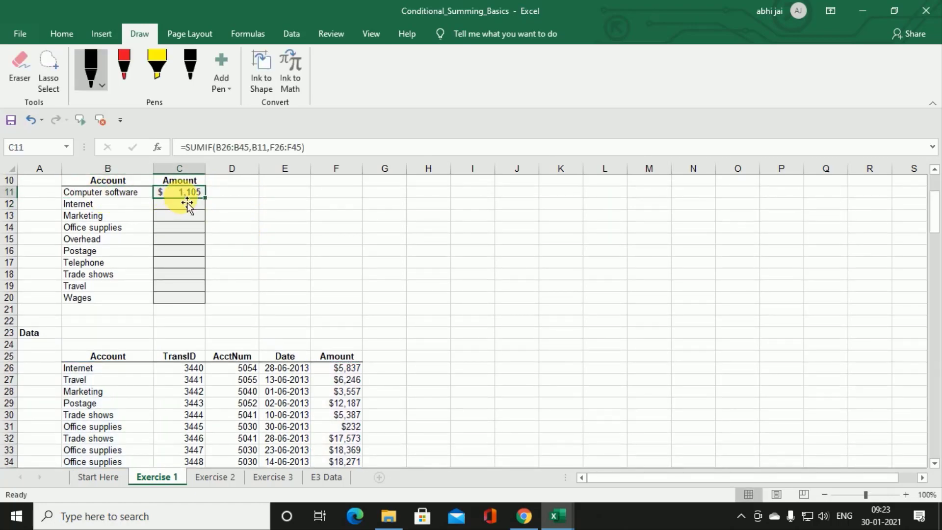
pyautogui.moveTo(207, 197); pyautogui.dragTo(204, 302)
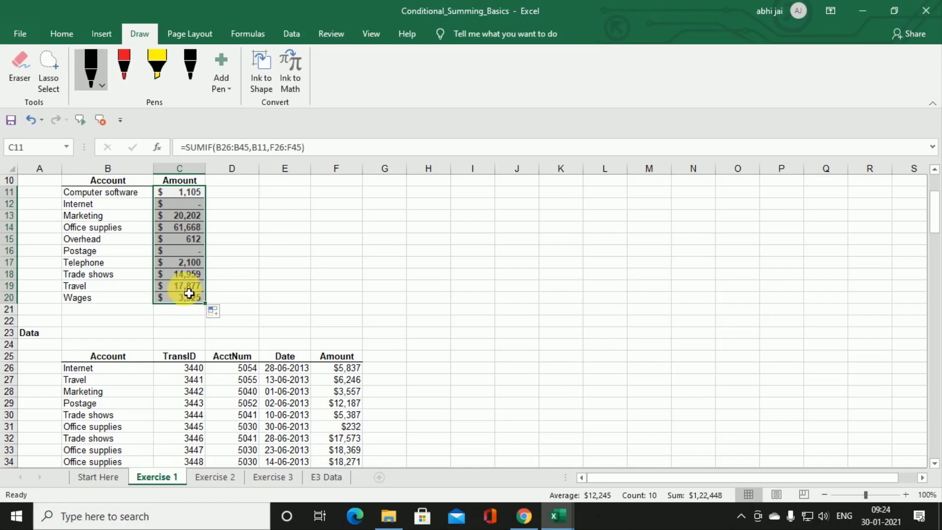
# Step: Examine the range references of the copied SUMIF formulas in the report's Amount column, from C12 down to C19
pyautogui.scroll(-3, 236, 273)
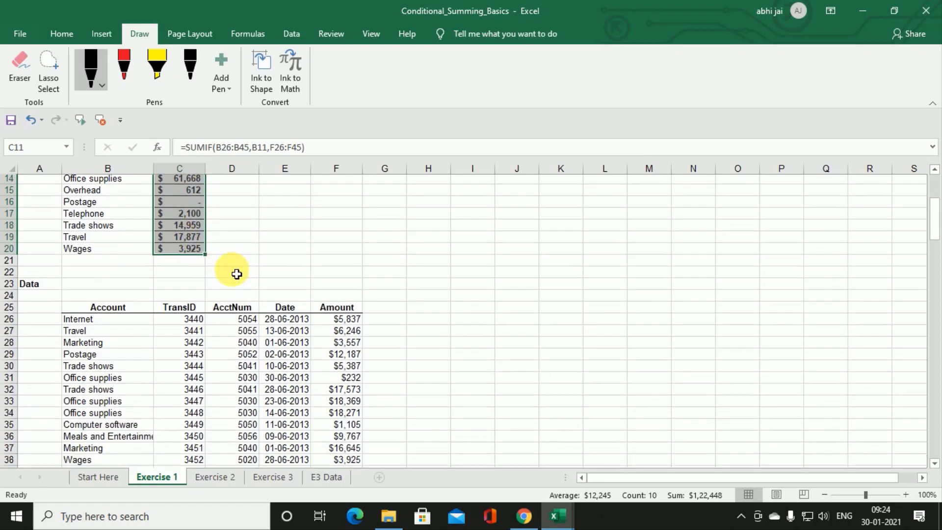
pyautogui.scroll(-2, 240, 352)
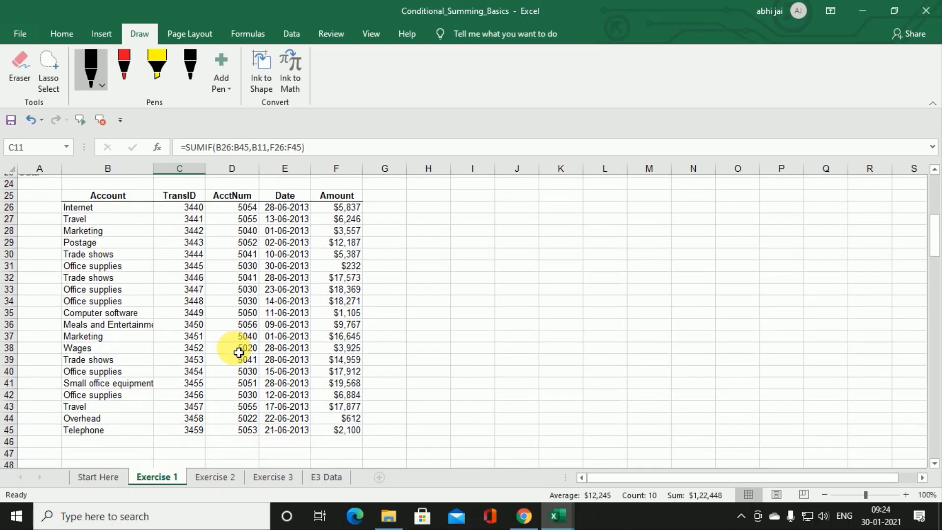
pyautogui.scroll(8, 170, 351)
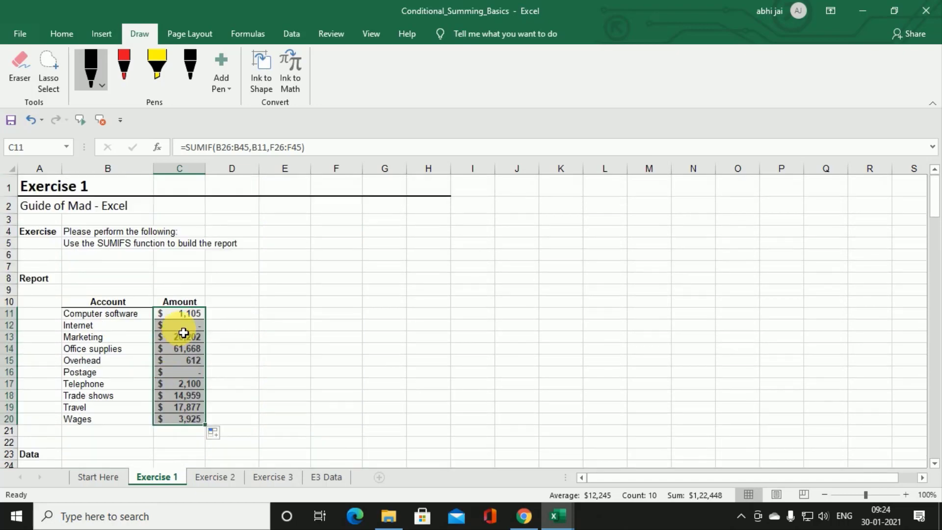
pyautogui.scroll(-2, 183, 332)
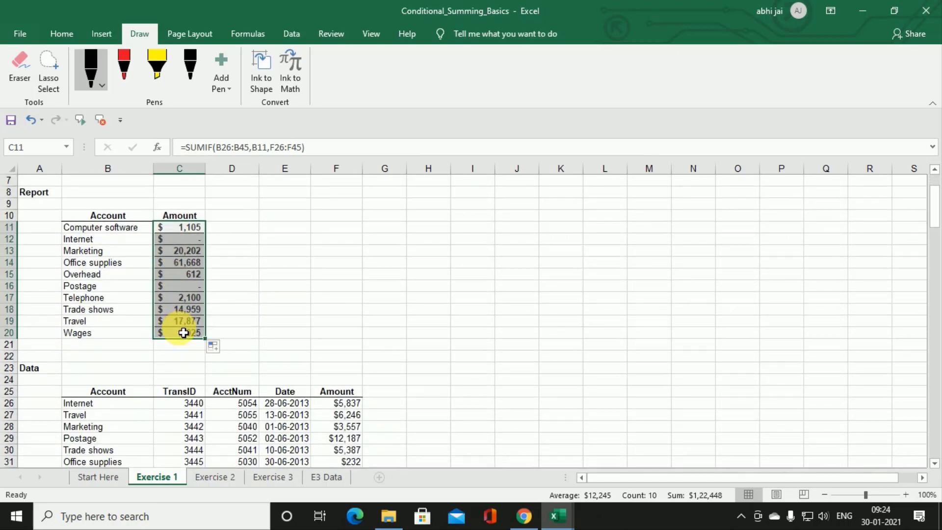
pyautogui.click(184, 242)
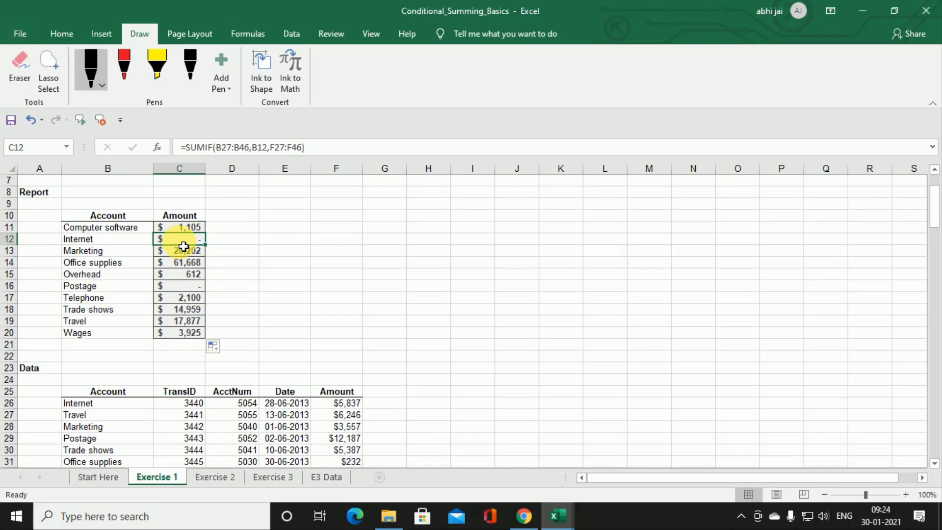
pyautogui.press('F2')
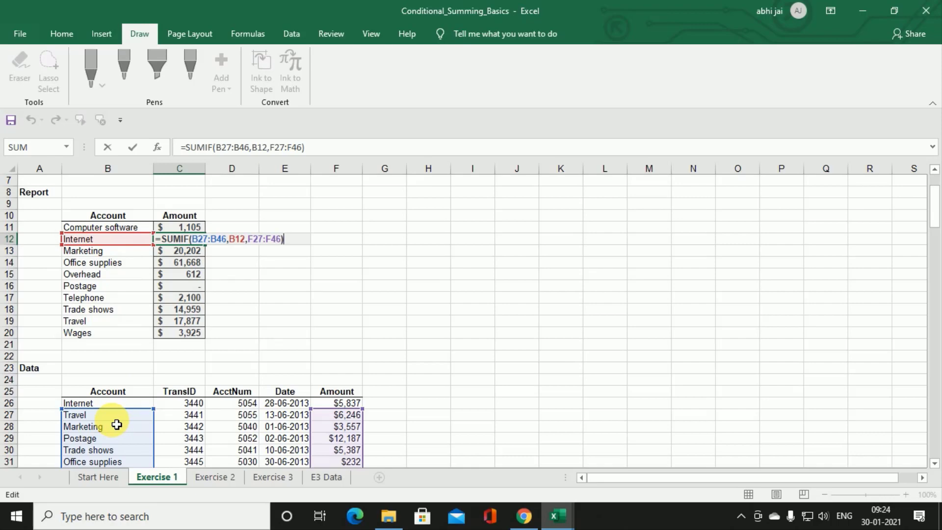
pyautogui.press('Return')
pyautogui.press('F2')
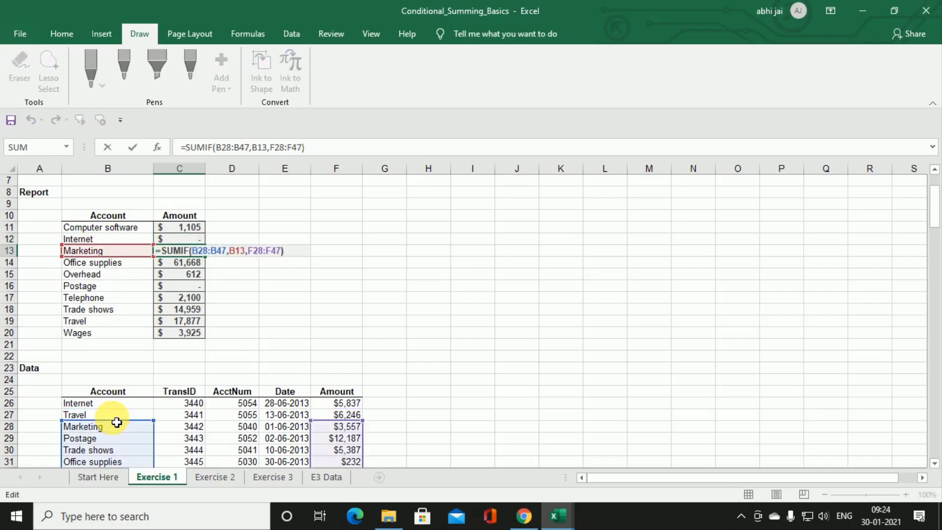
pyautogui.press('Return')
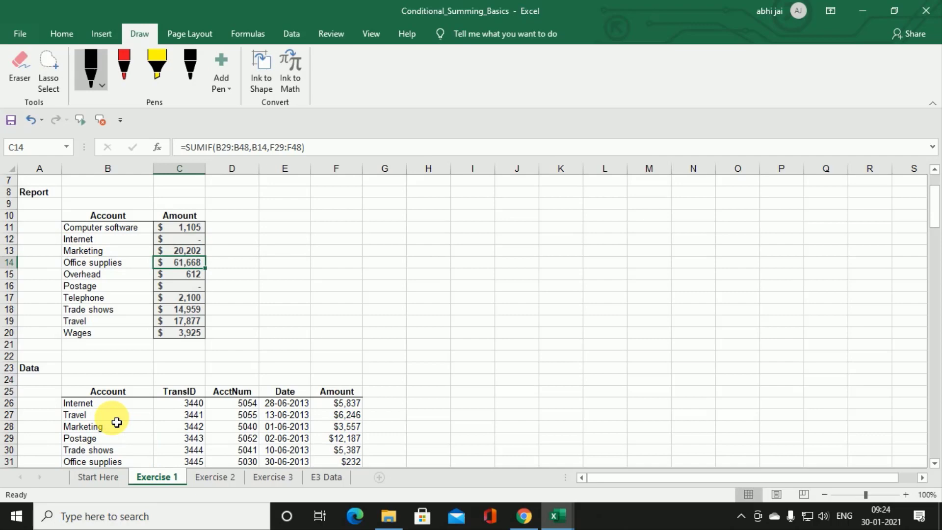
pyautogui.press('F2')
pyautogui.press('Return')
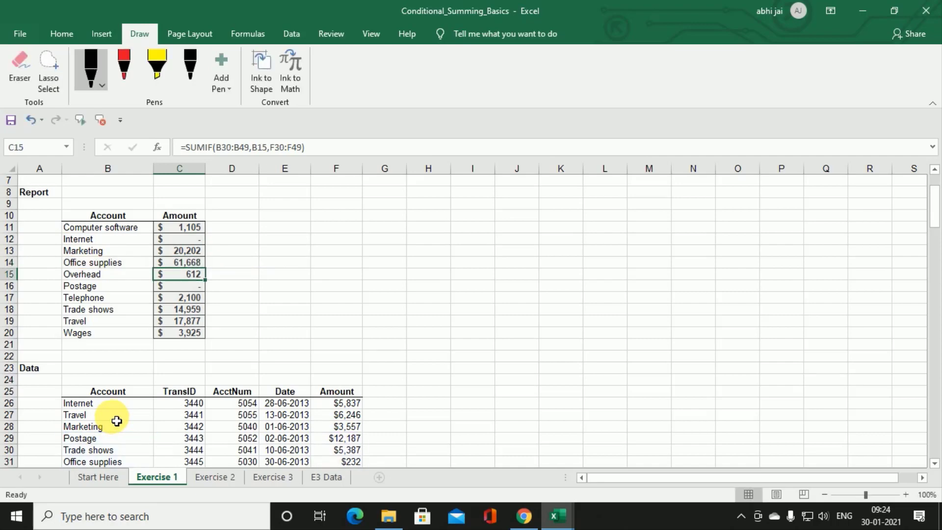
pyautogui.press('F2')
pyautogui.press('Return')
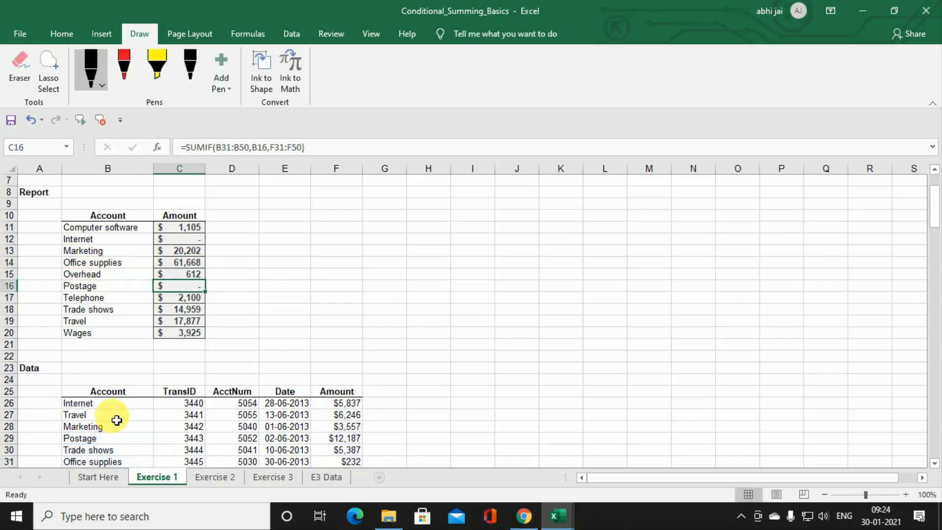
pyautogui.press('F2')
pyautogui.press('Return')
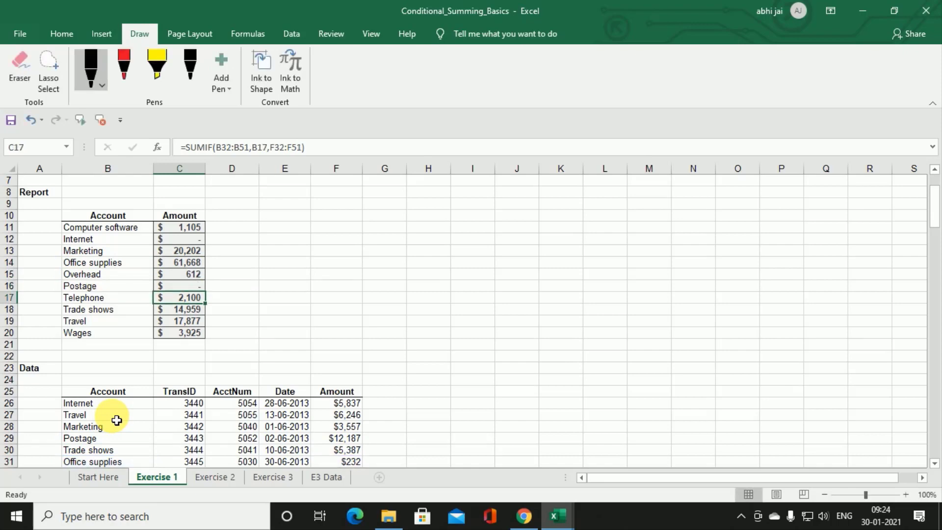
pyautogui.press('F2')
pyautogui.press('Return')
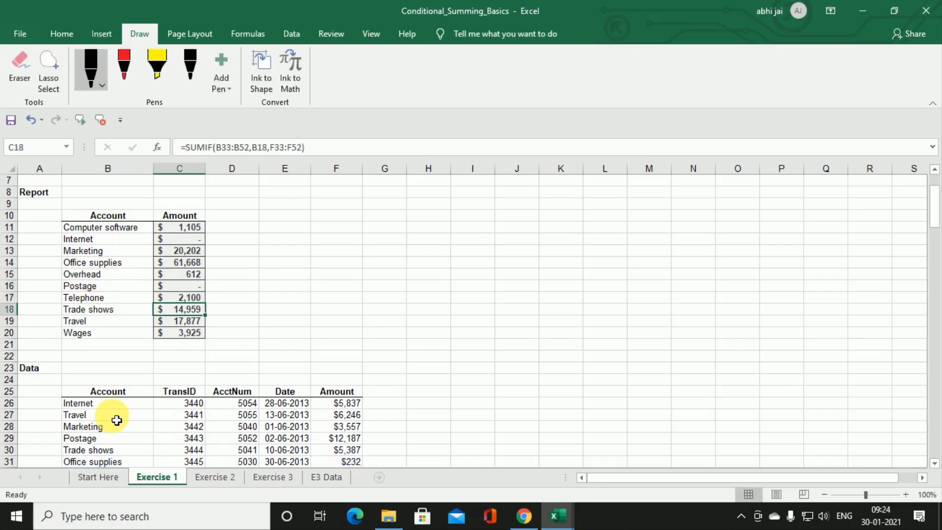
pyautogui.press('F2')
pyautogui.press('Return')
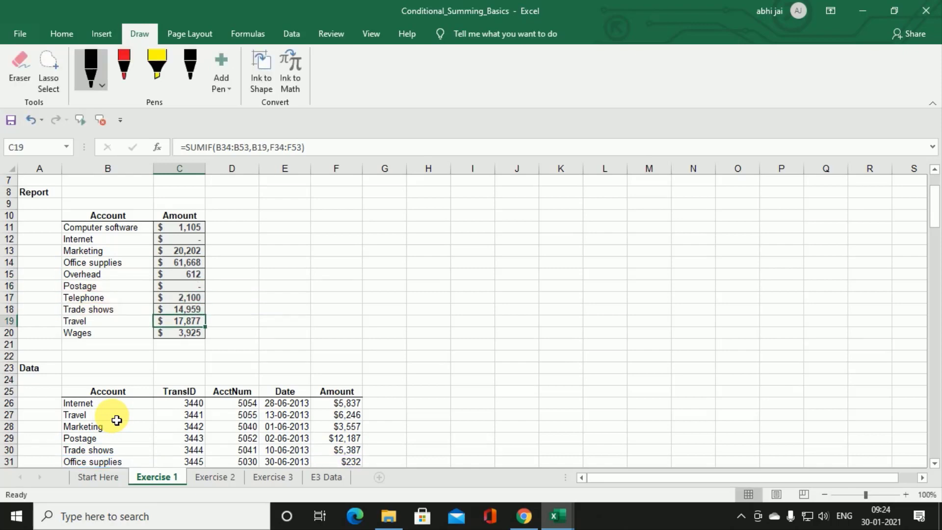
pyautogui.press('F2')
pyautogui.press('Return')
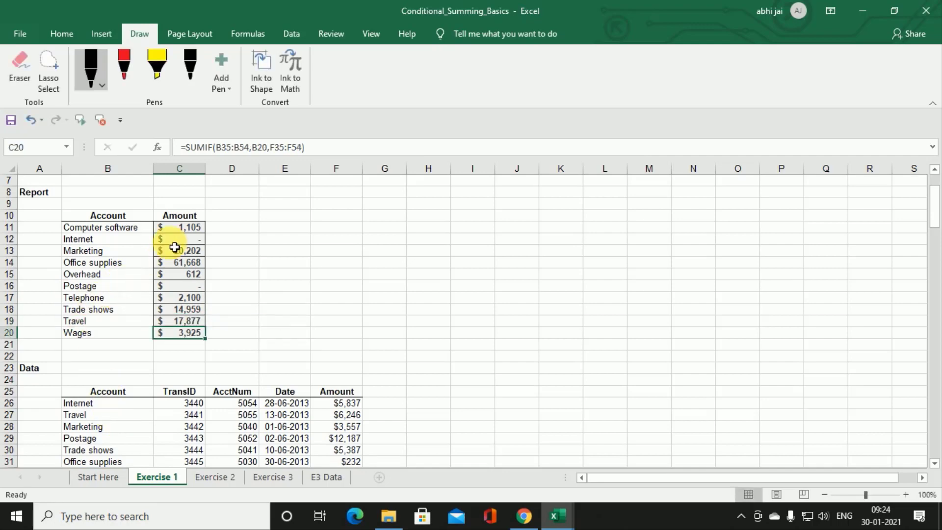
# Step: Make the range and sum range of the SUMIF formula in cell C11 absolute, as $B$26:$B$45 and $F$26:$F$45
pyautogui.click(182, 232)
pyautogui.press('F2')
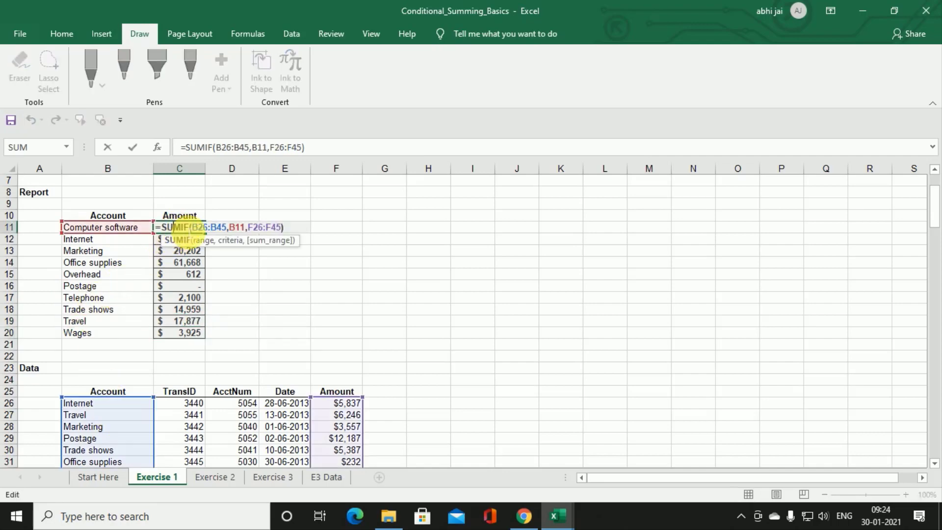
pyautogui.click(202, 241)
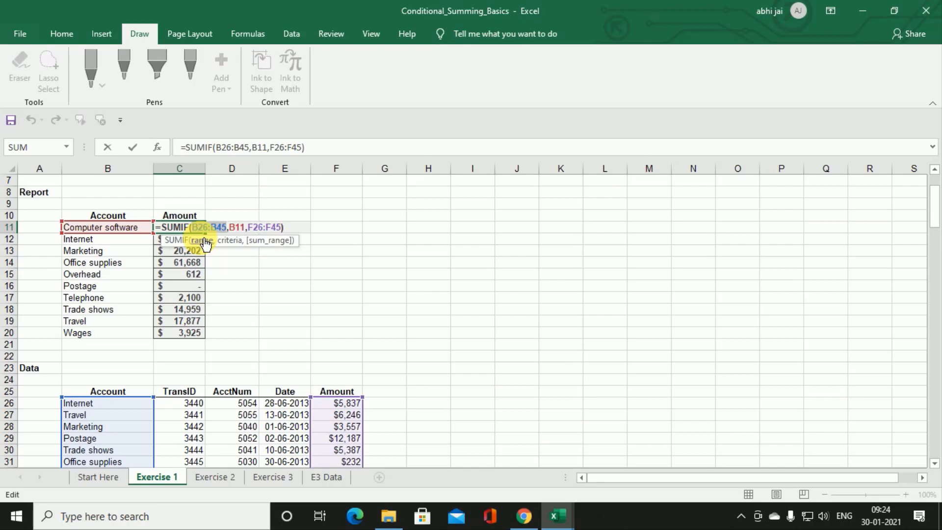
pyautogui.press('F4')
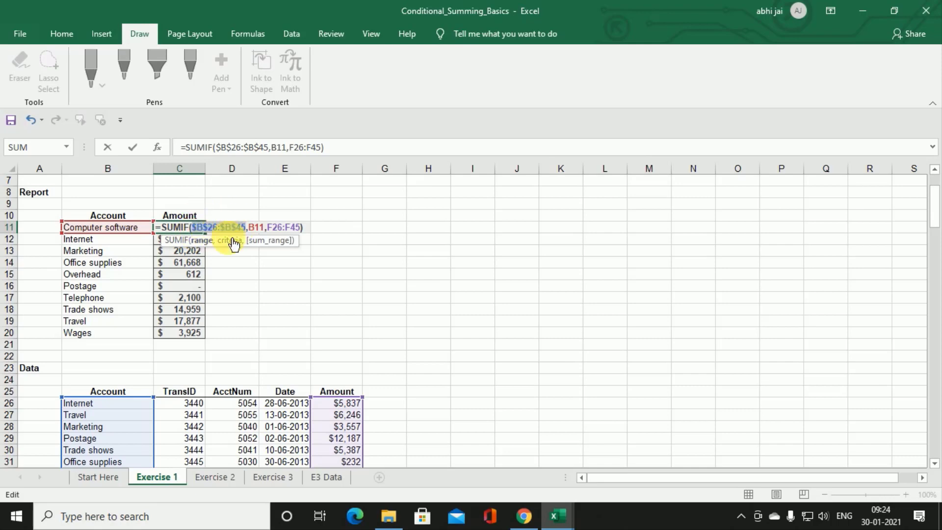
pyautogui.click(273, 242)
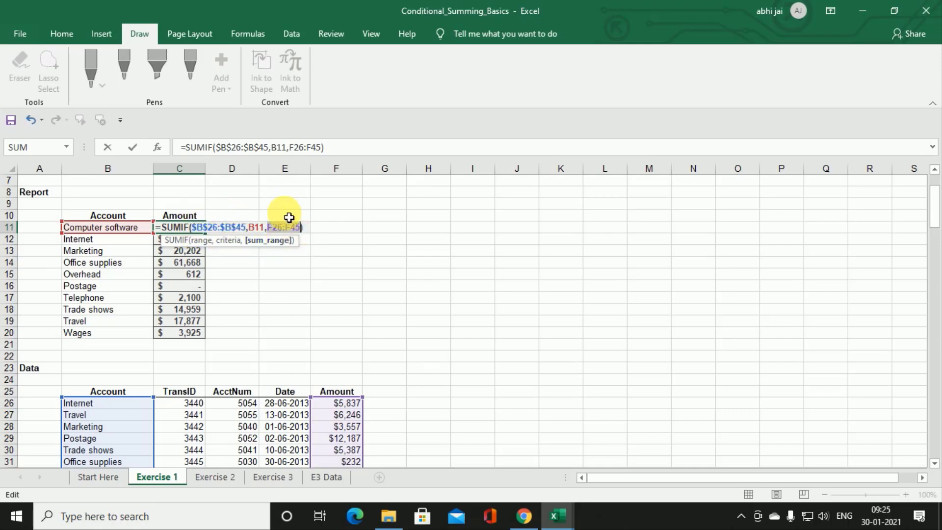
pyautogui.press('F4')
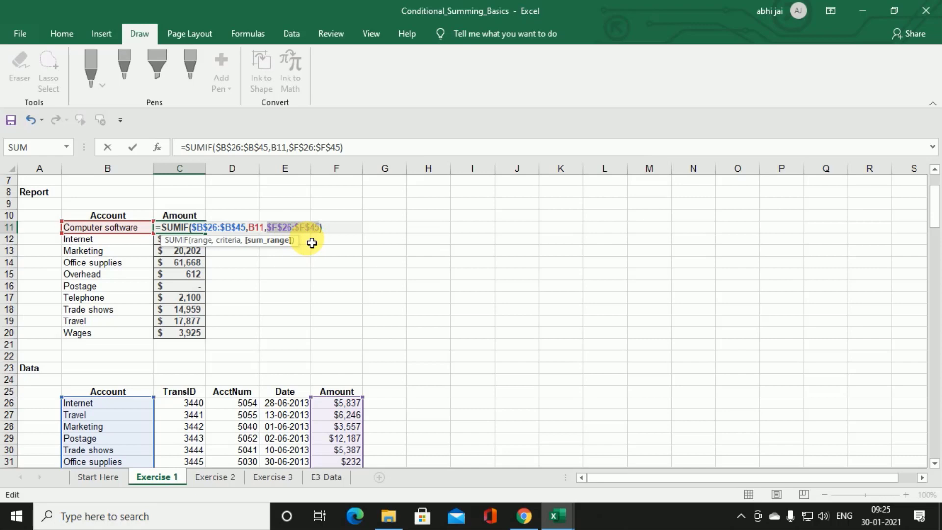
pyautogui.press('Return')
# Step: Fill the SUMIF formula with absolute ranges from cell C11 down to C20
pyautogui.click(185, 227)
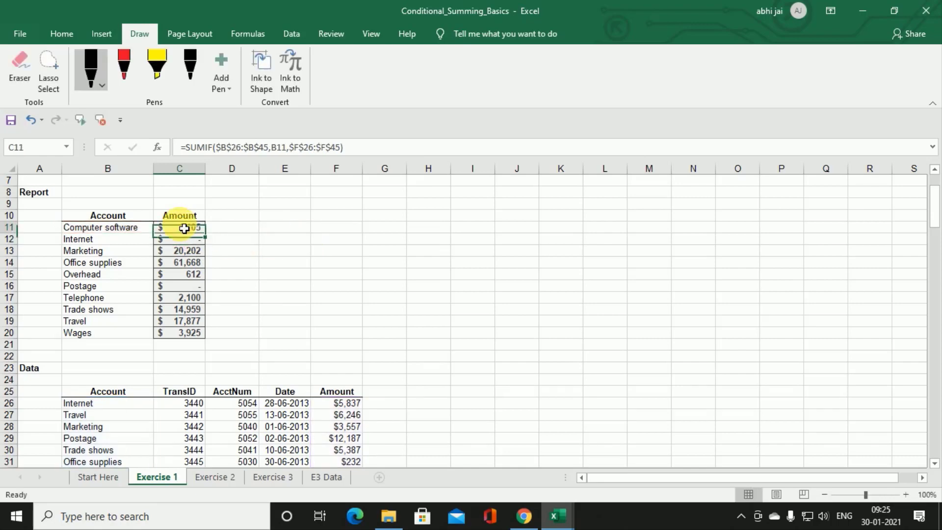
pyautogui.moveTo(210, 239); pyautogui.dragTo(209, 343)
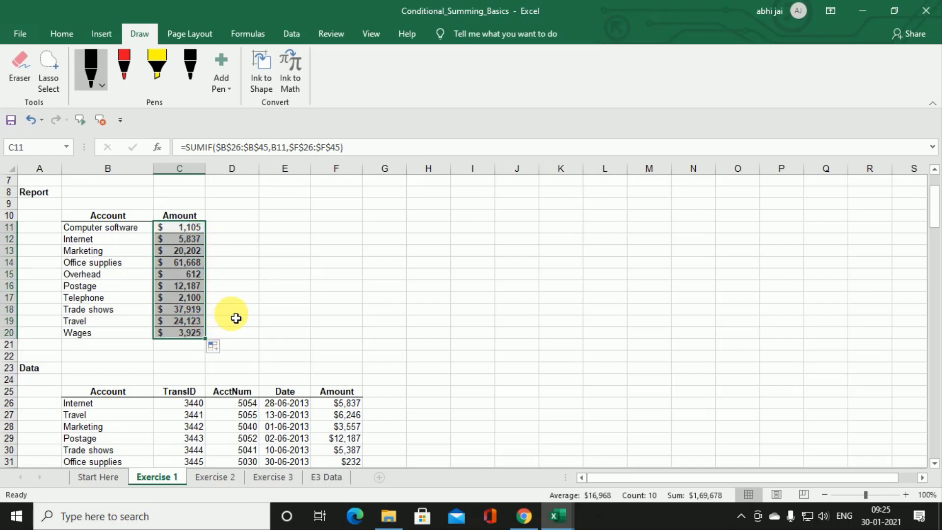
pyautogui.scroll(2, 236, 318)
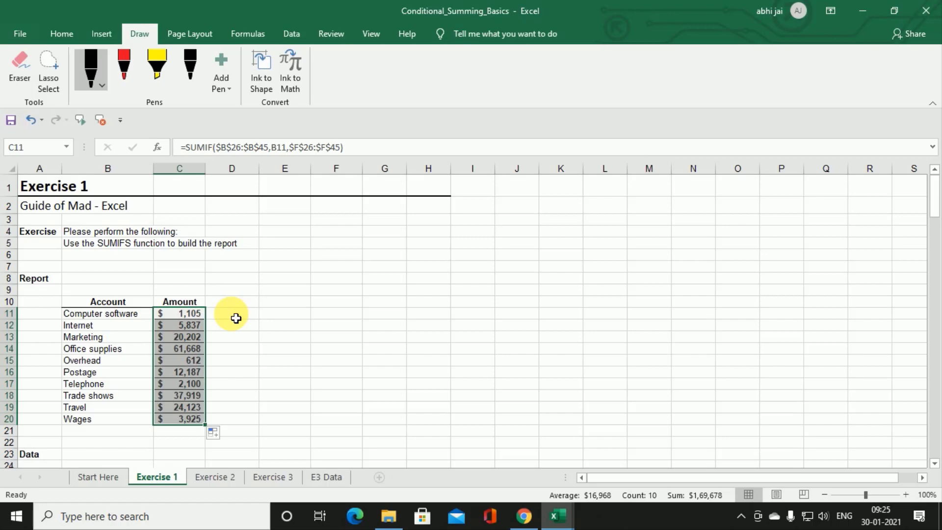
pyautogui.scroll(-1, 236, 325)
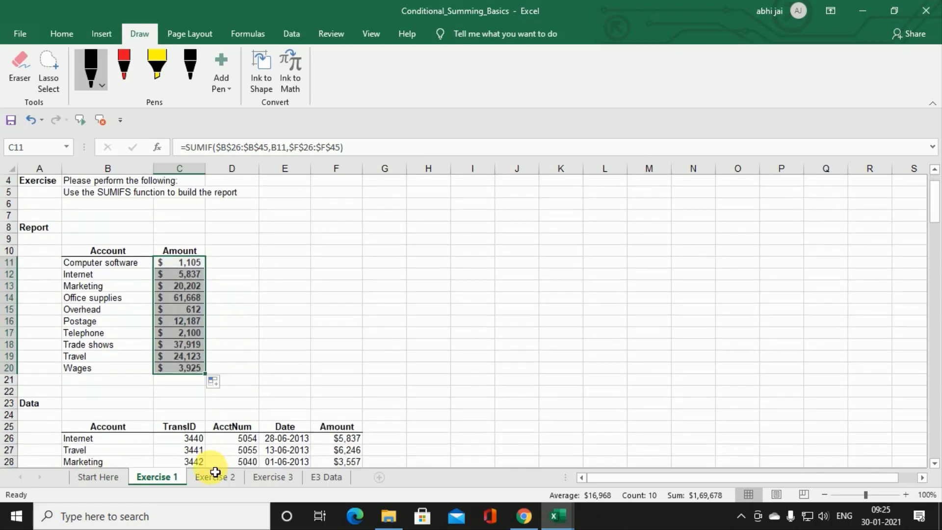
# Step: Switch to the Exercise 2 sheet and review its instructions and the report's Account and Name criteria columns
pyautogui.click(216, 472)
pyautogui.scroll(-1, 357, 362)
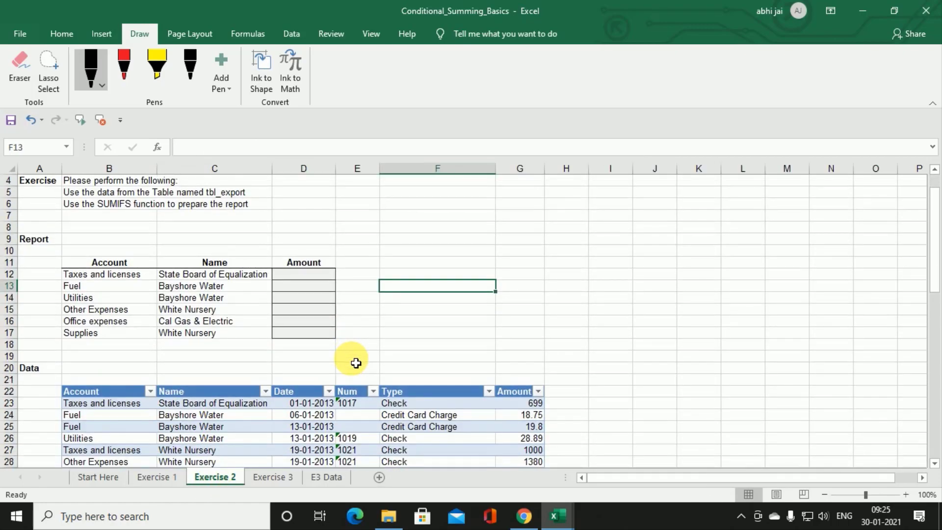
pyautogui.scroll(1, 356, 363)
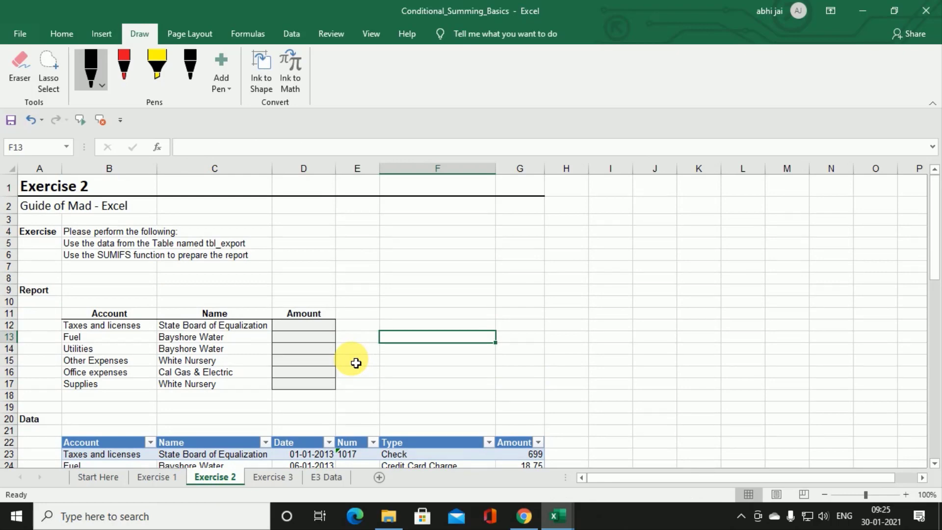
pyautogui.scroll(-1, 357, 363)
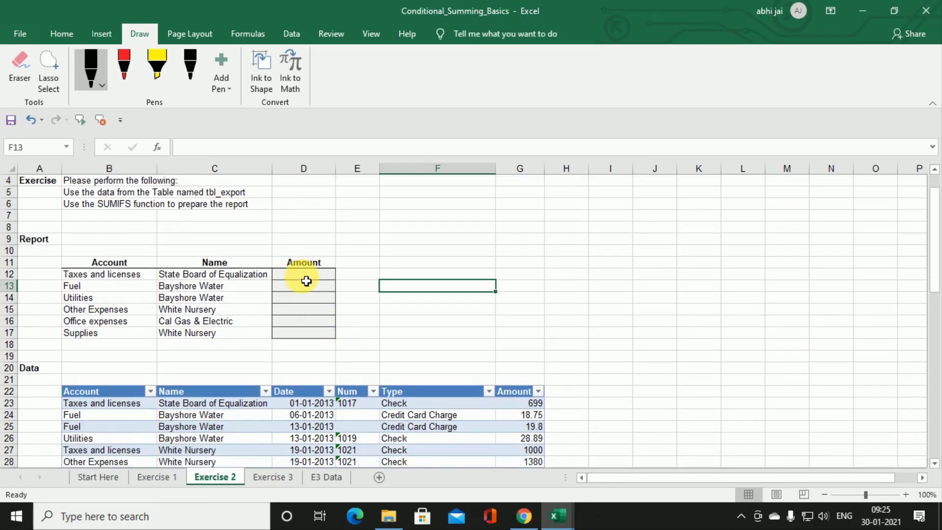
pyautogui.click(306, 278)
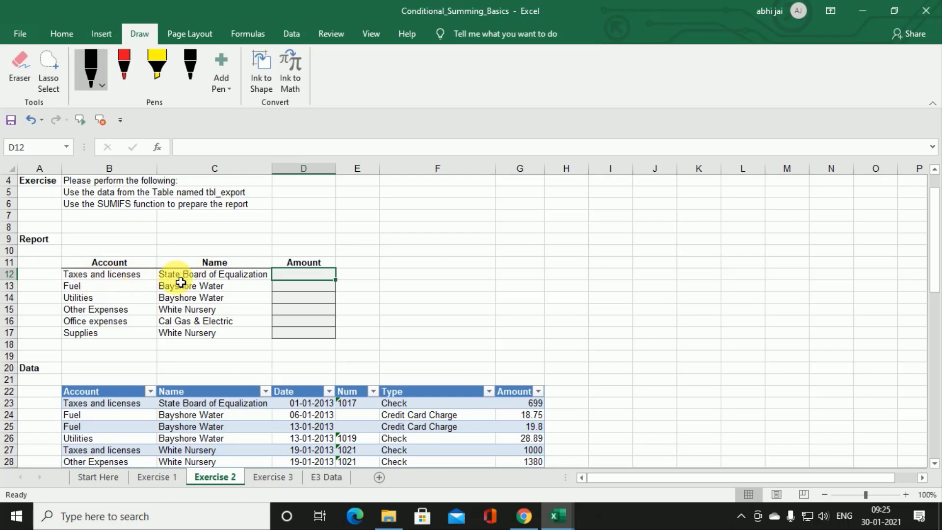
pyautogui.moveTo(109, 274); pyautogui.dragTo(109, 334)
pyautogui.moveTo(206, 274); pyautogui.dragTo(204, 336)
# Step: Start a SUMIFS formula in cell D12 for the Taxes and licenses row of the Exercise 2 report
pyautogui.click(308, 278)
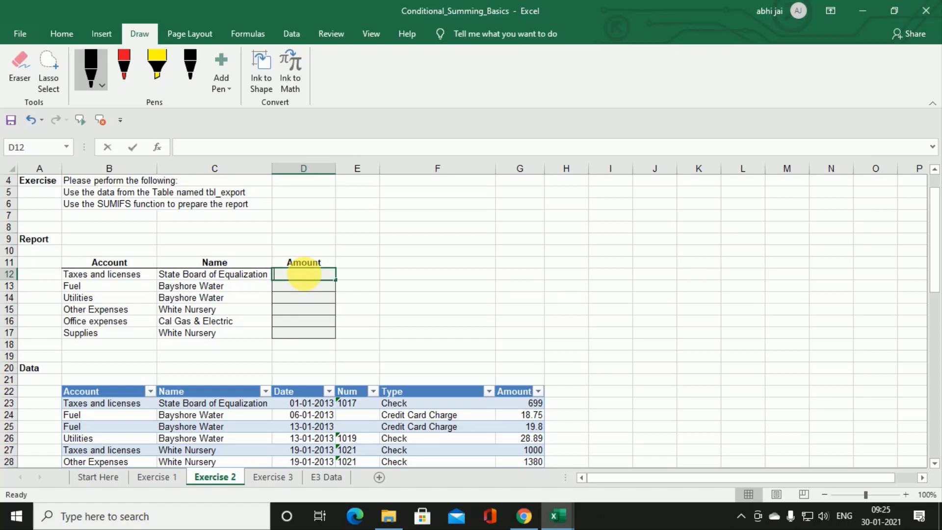
pyautogui.write('=sumifs')
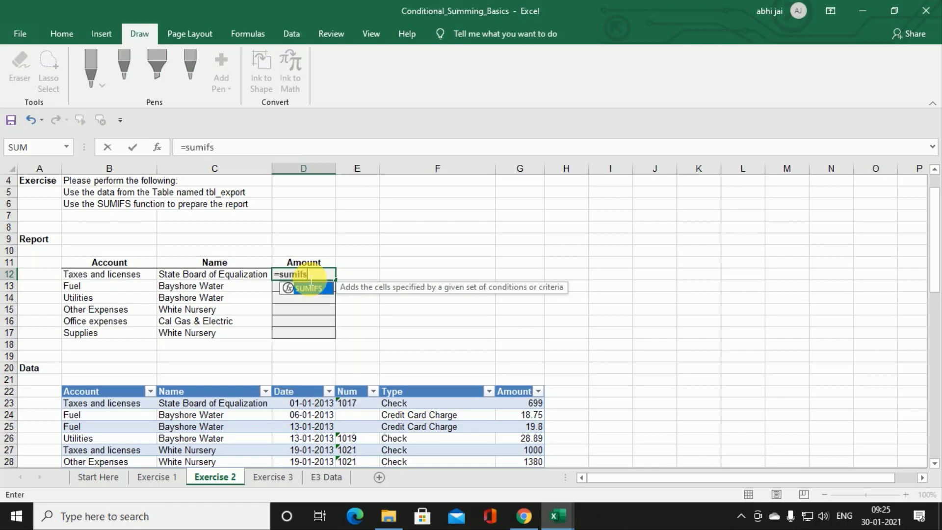
pyautogui.press('Tab')
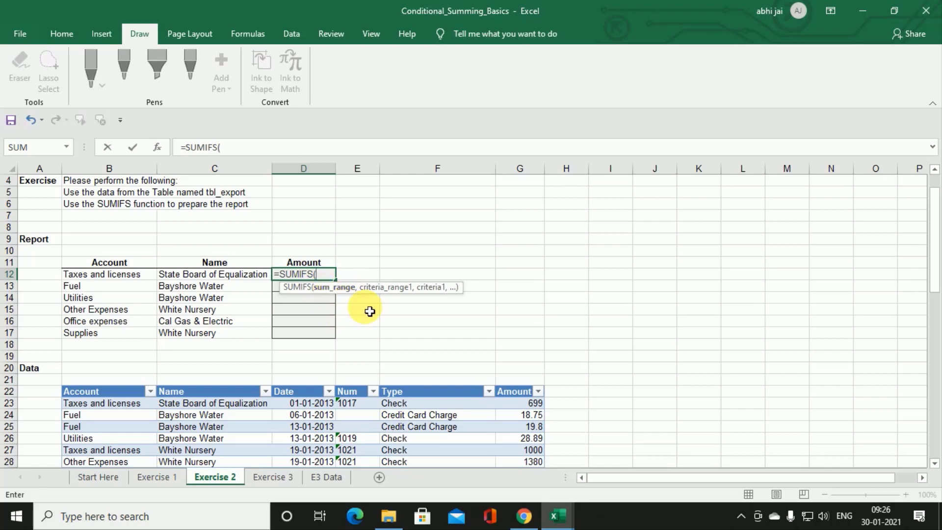
pyautogui.click(741, 517)
pyautogui.click(741, 517)
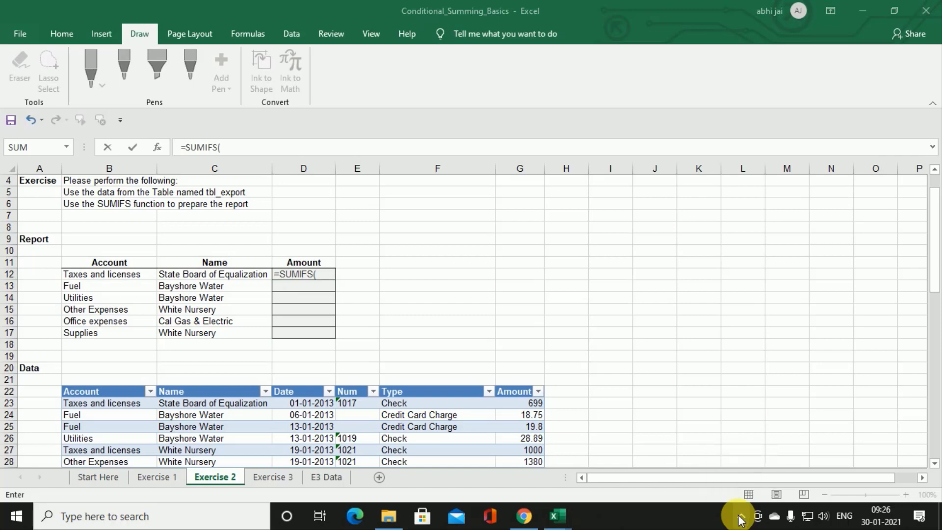
pyautogui.click(324, 275)
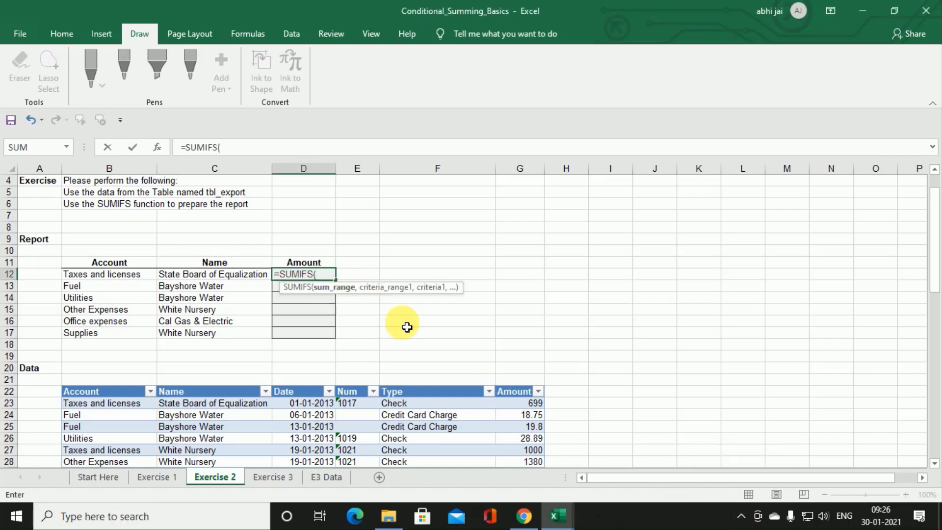
# Step: Set the sum range of the SUMIFS formula to the data table's whole Amount column, tbl_export[Amount]
pyautogui.click(531, 408)
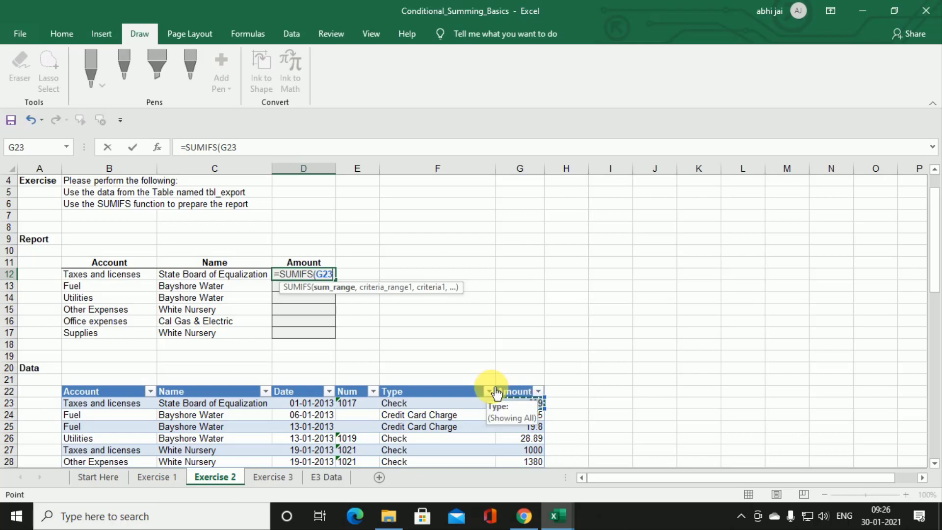
pyautogui.hotkey('ctrl', 'shift', 'Down')
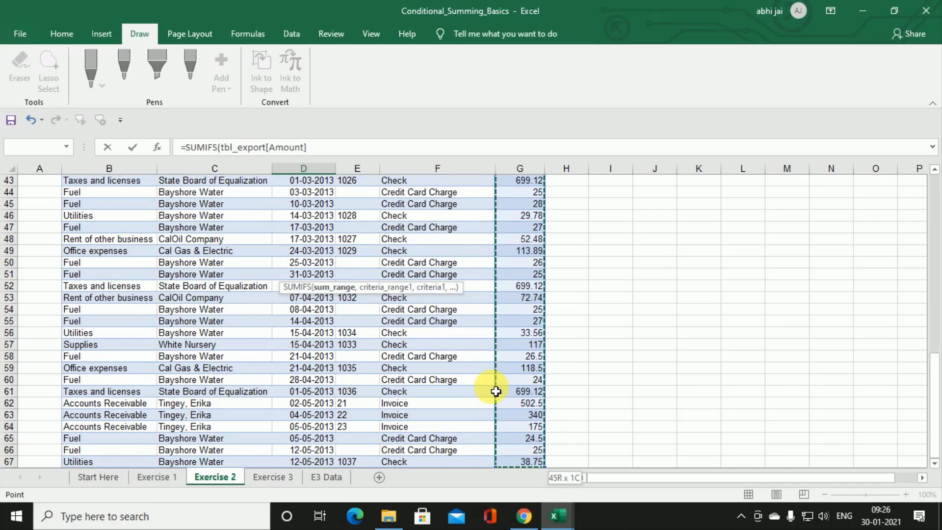
pyautogui.scroll(-2, 496, 391)
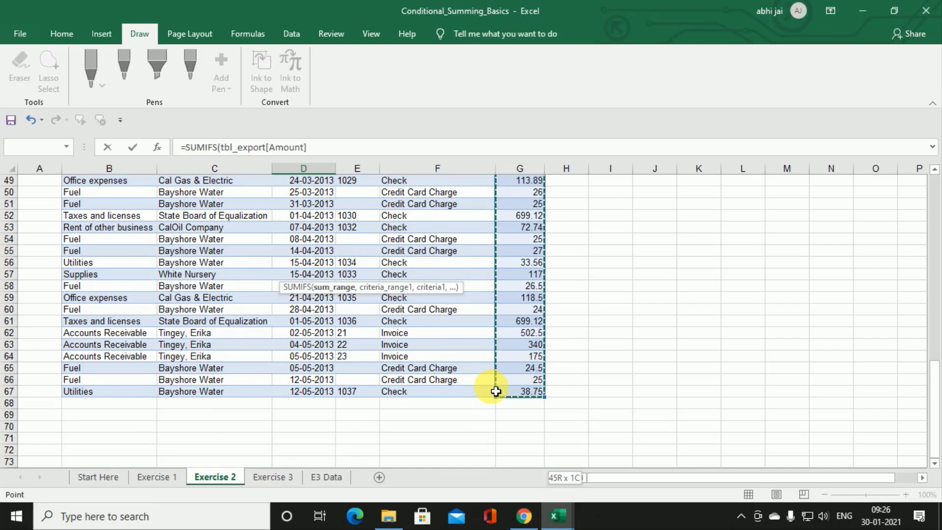
# Step: Add the first condition to the SUMIFS formula in D12: criteria range tbl_export[Account] with the report's account cell B12 as criterion
pyautogui.scroll(13, 496, 392)
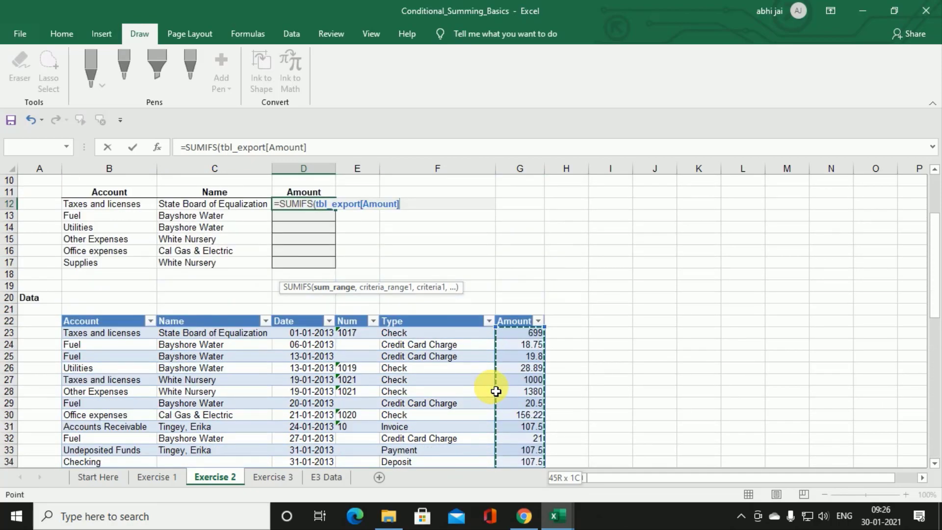
pyautogui.write(',')
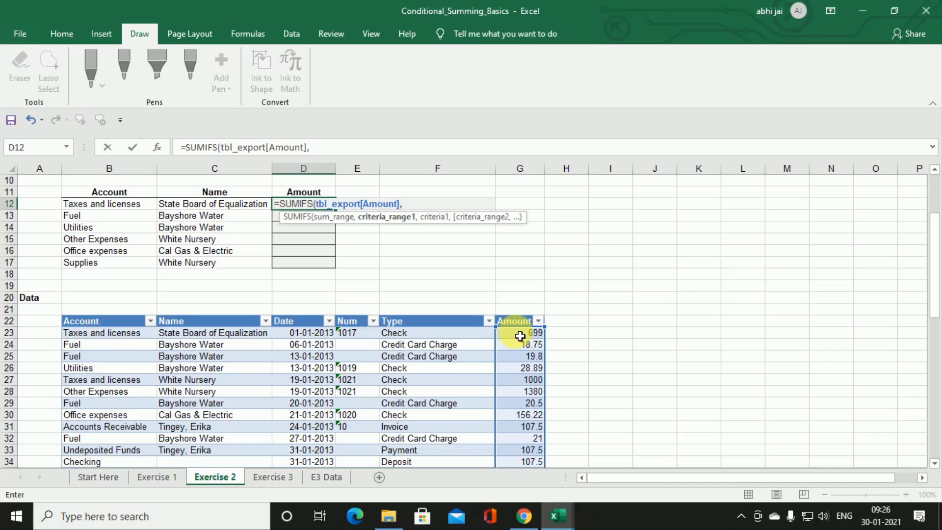
pyautogui.click(117, 337)
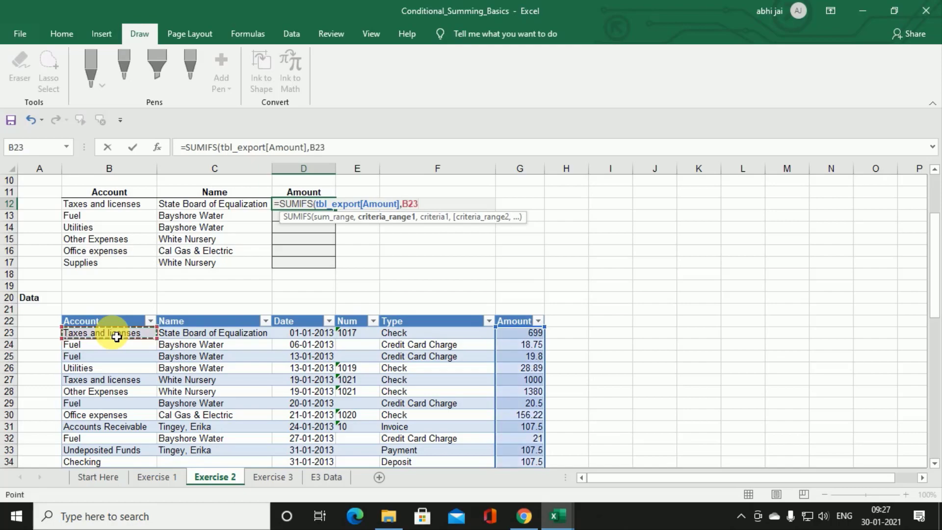
pyautogui.hotkey('ctrl', 'shift', 'Down')
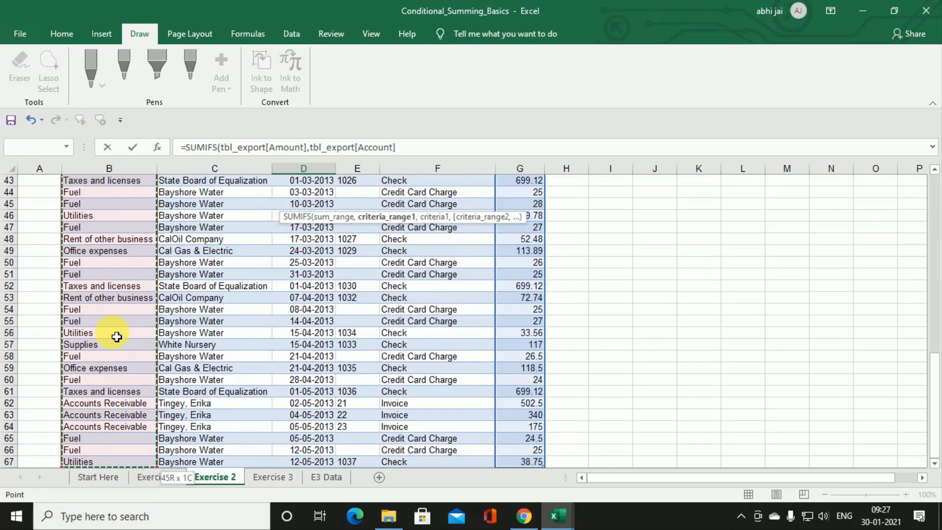
pyautogui.scroll(14, 116, 337)
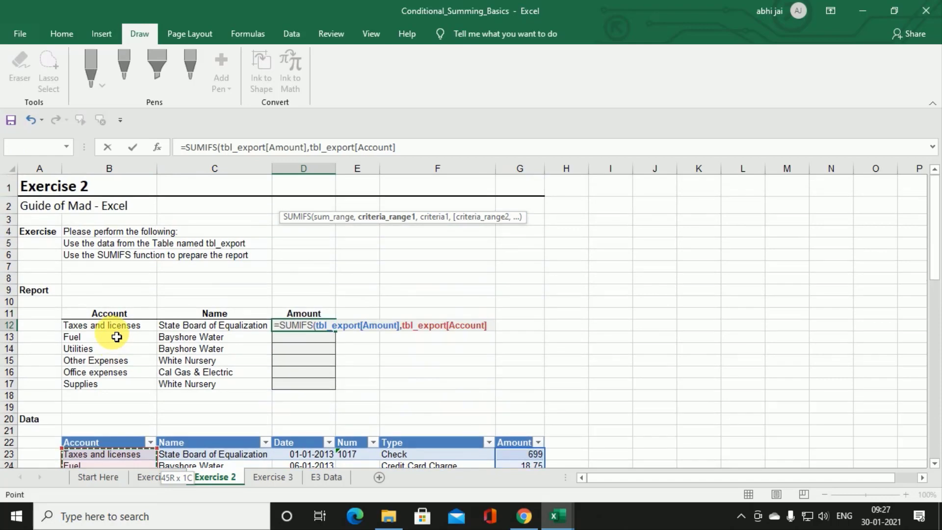
pyautogui.write(',')
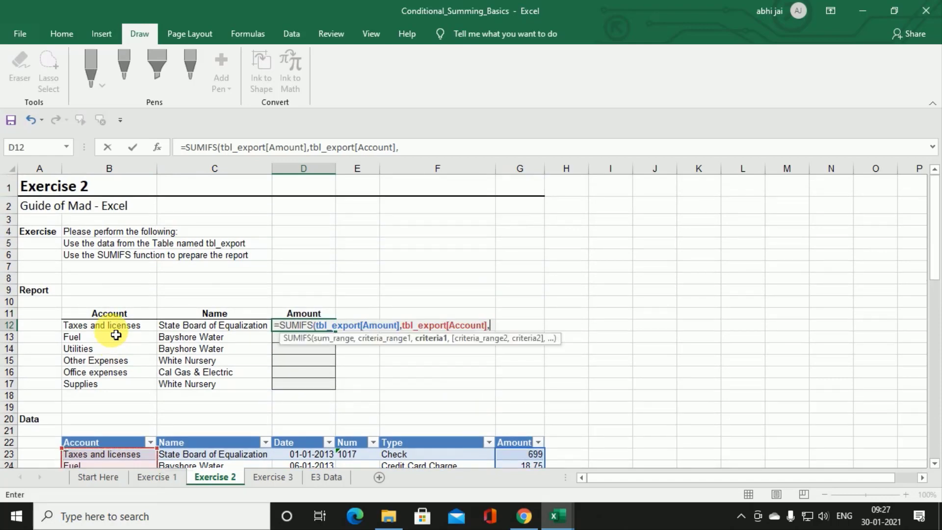
pyautogui.click(116, 330)
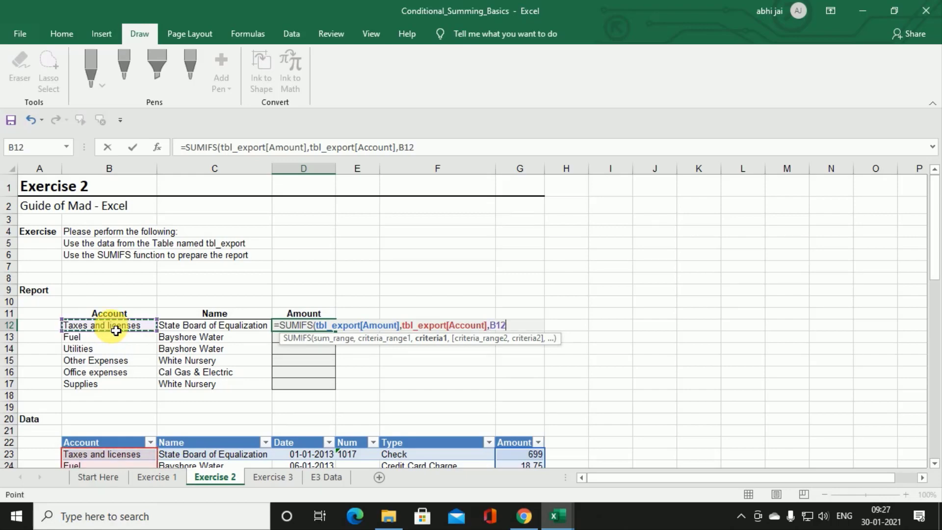
pyautogui.scroll(-1, 116, 330)
pyautogui.write(',')
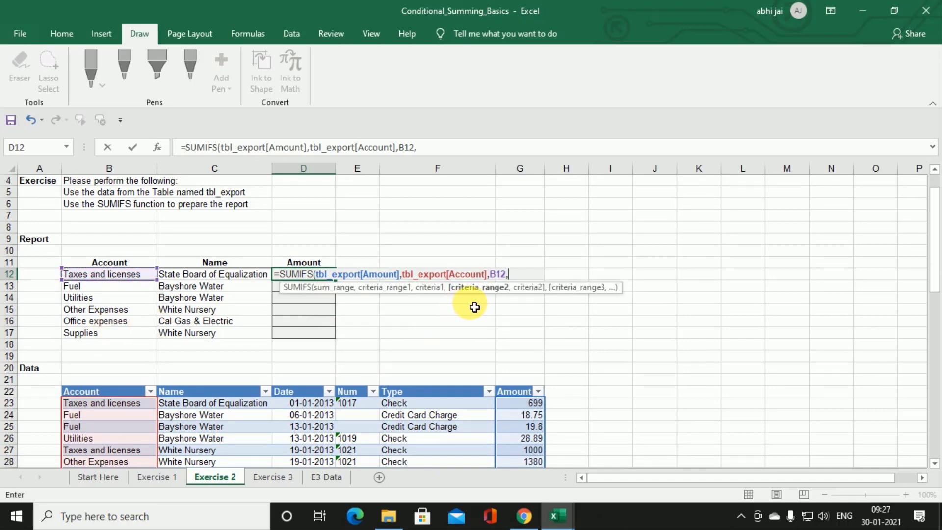
# Step: Set the formula's second criteria range to the data table's whole Name column, tbl_export[Name], including the rows below its blank cell
pyautogui.scroll(-1, 475, 307)
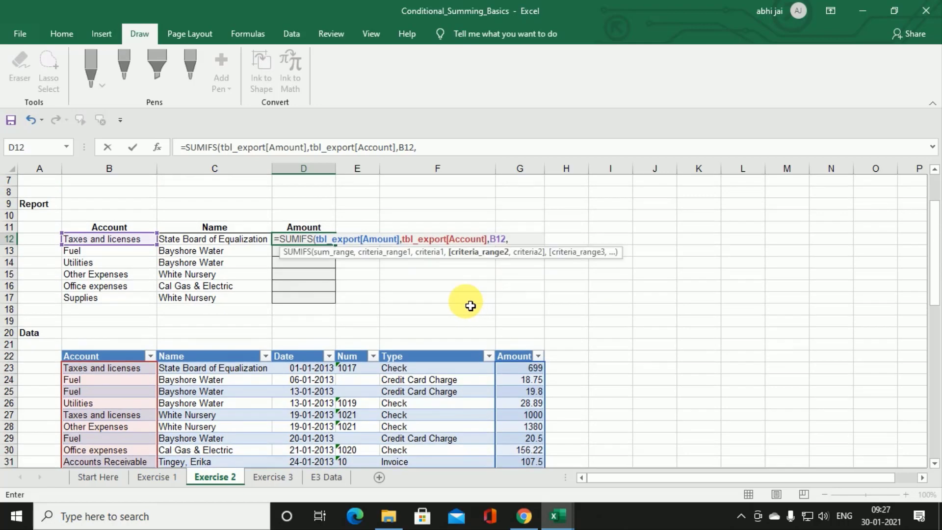
pyautogui.click(225, 371)
pyautogui.hotkey('ctrl', 'shift', 'Down')
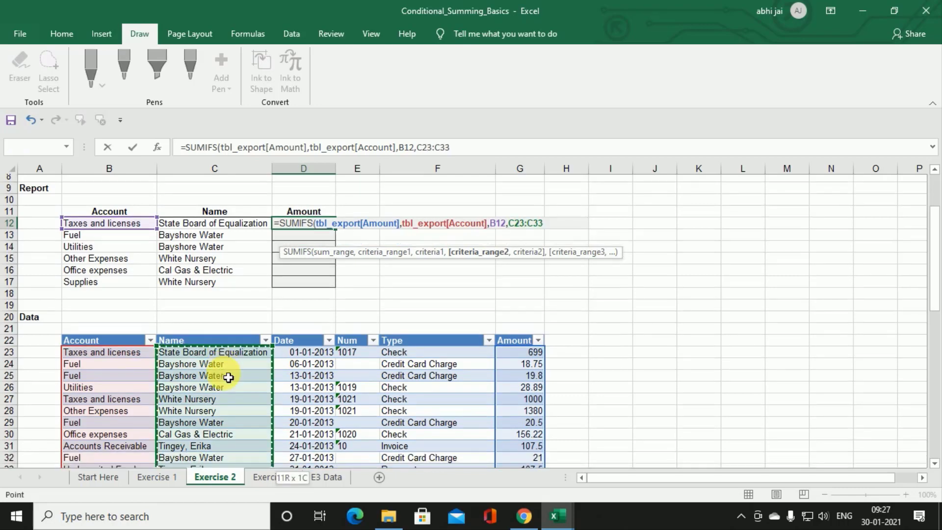
pyautogui.scroll(-3, 228, 378)
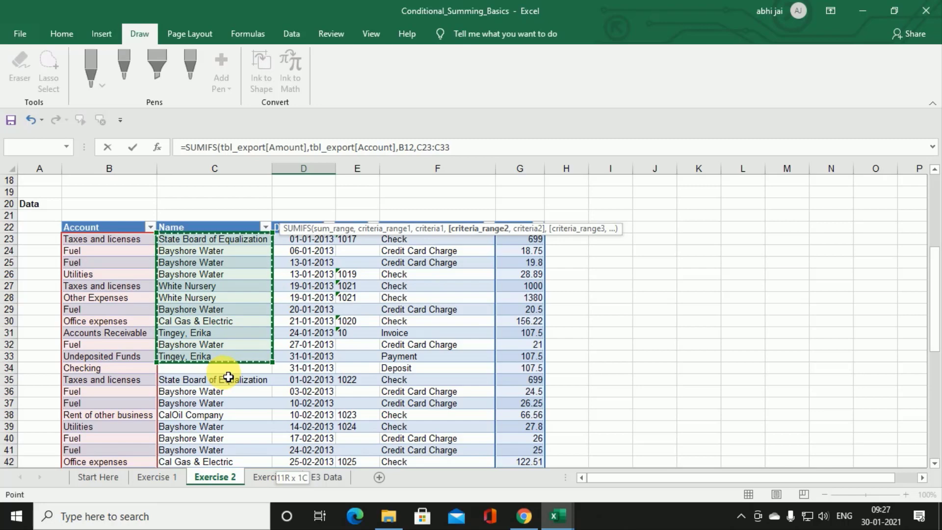
pyautogui.hotkey('ctrl', 'shift', 'Down')
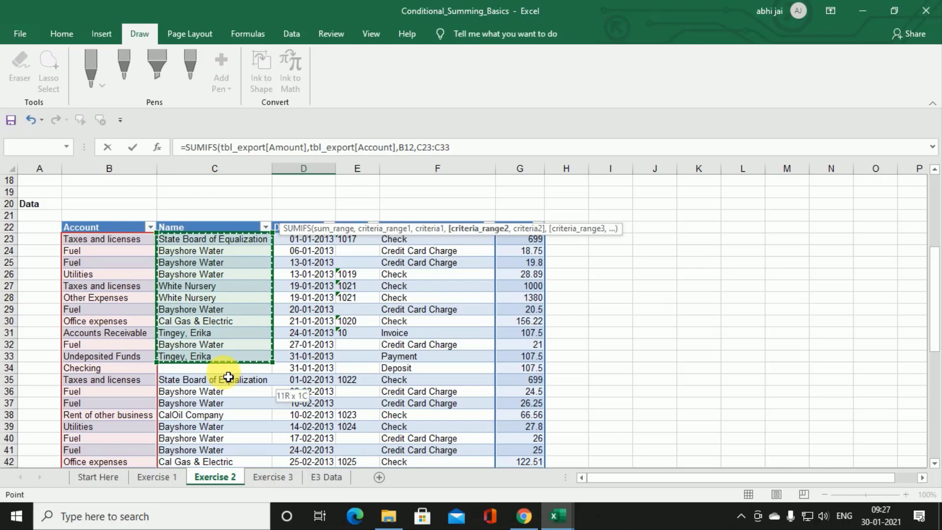
pyautogui.hotkey('ctrl', 'shift', 'Down')
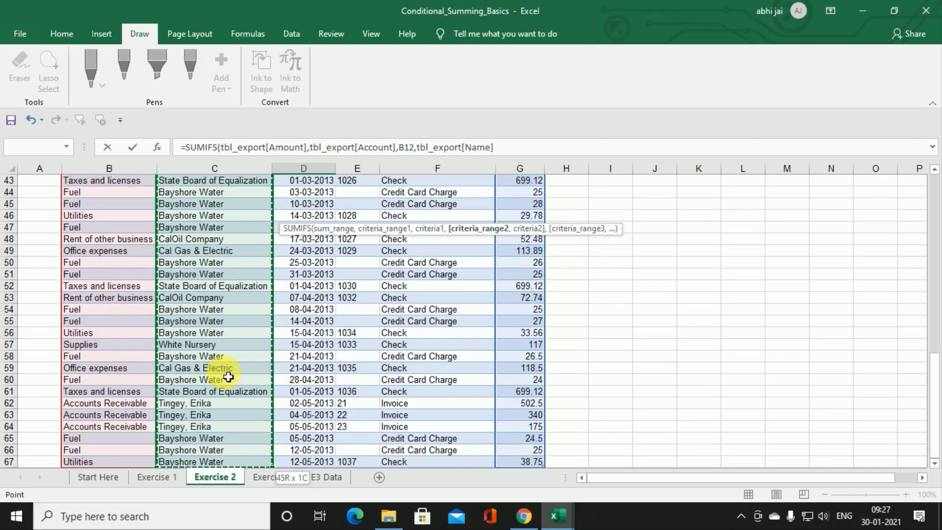
pyautogui.scroll(-3, 229, 376)
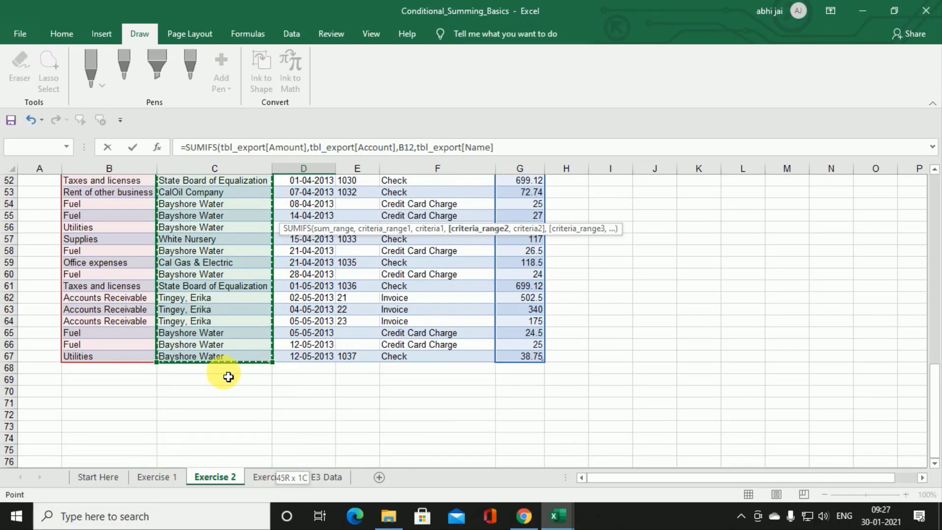
pyautogui.scroll(7, 229, 377)
pyautogui.scroll(6, 229, 377)
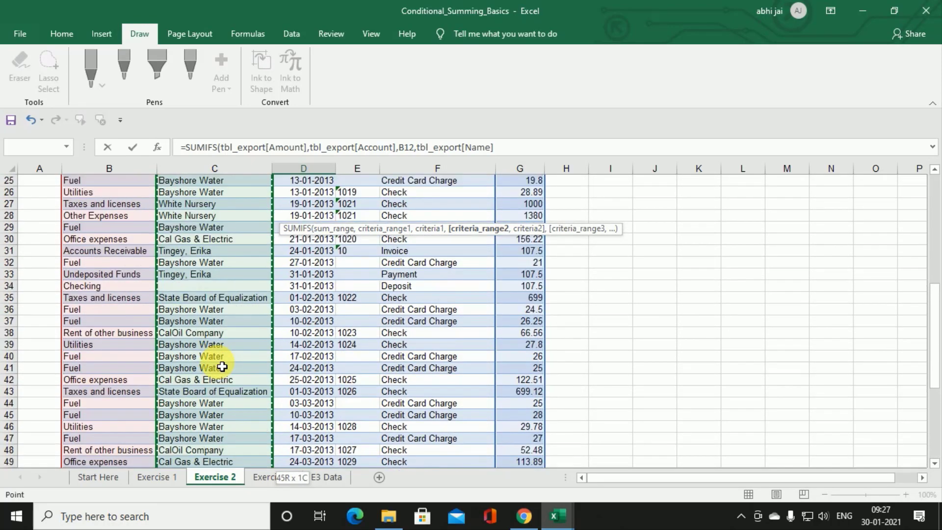
pyautogui.scroll(3, 223, 366)
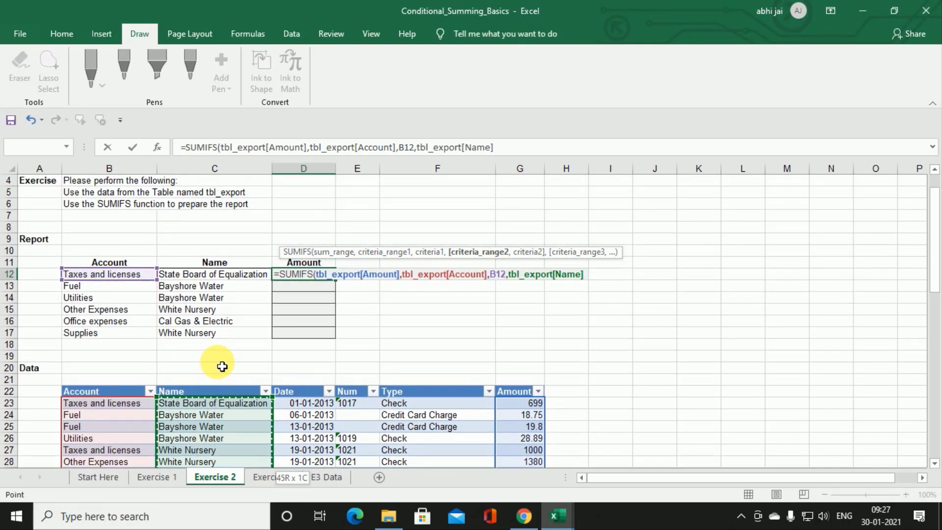
# Step: Complete the SUMIFS formula with name cell C12 as the second criterion and fill it down from D12 to D17
pyautogui.write(',')
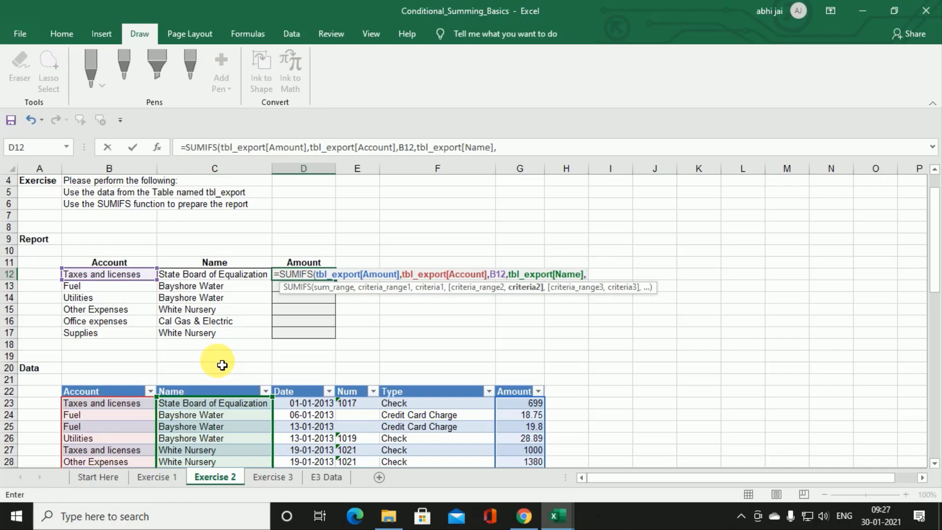
pyautogui.click(215, 276)
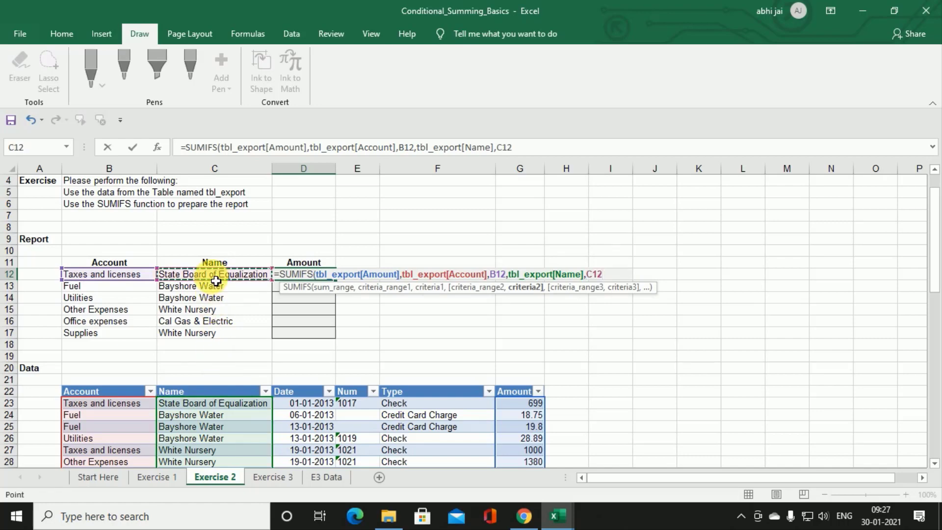
pyautogui.hotkey('ctrl', 'Return')
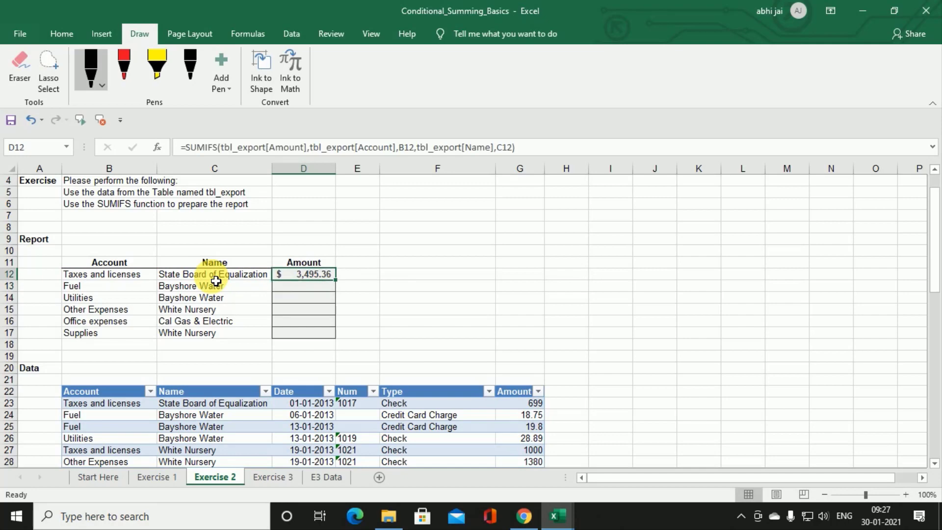
pyautogui.doubleClick(336, 279)
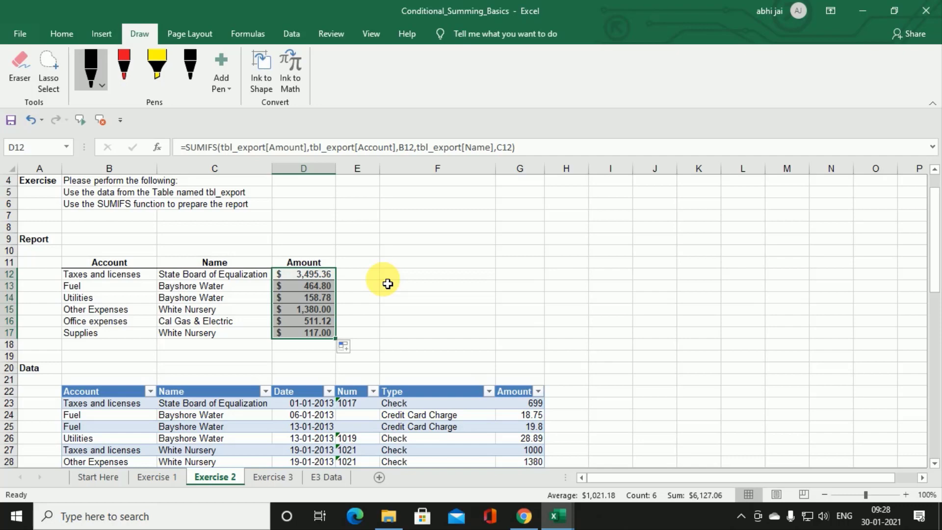
# Step: Review the sum range, criteria ranges and criteria of the SUMIFS formula in cell D12 without changing it
pyautogui.click(325, 280)
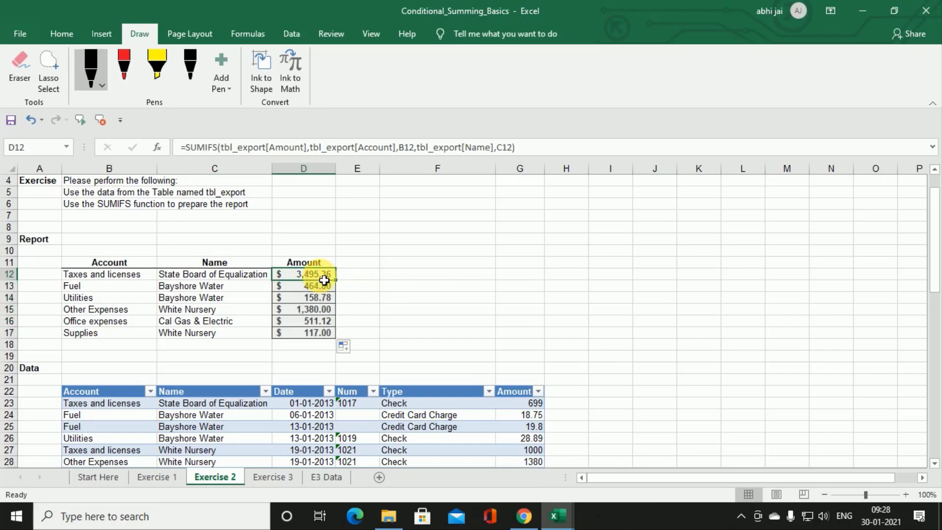
pyautogui.doubleClick(324, 280)
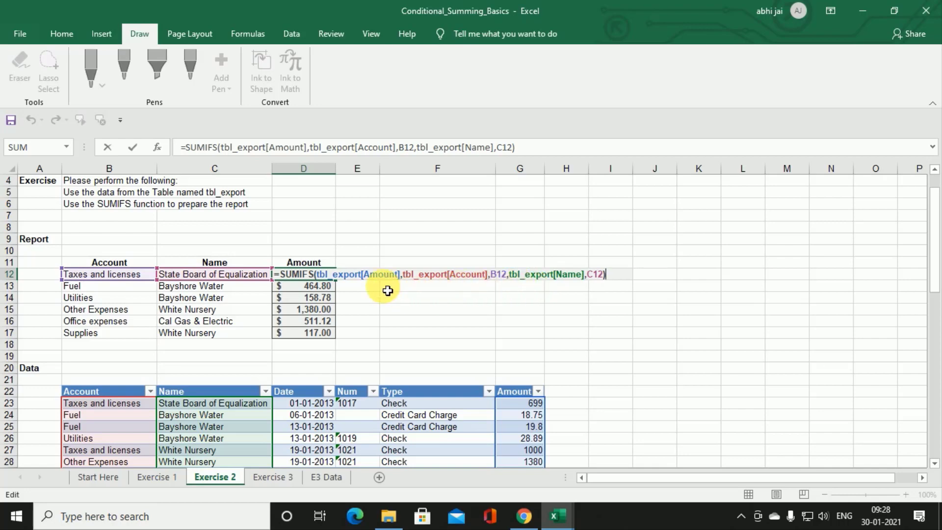
pyautogui.hotkey('ctrl', 'Return')
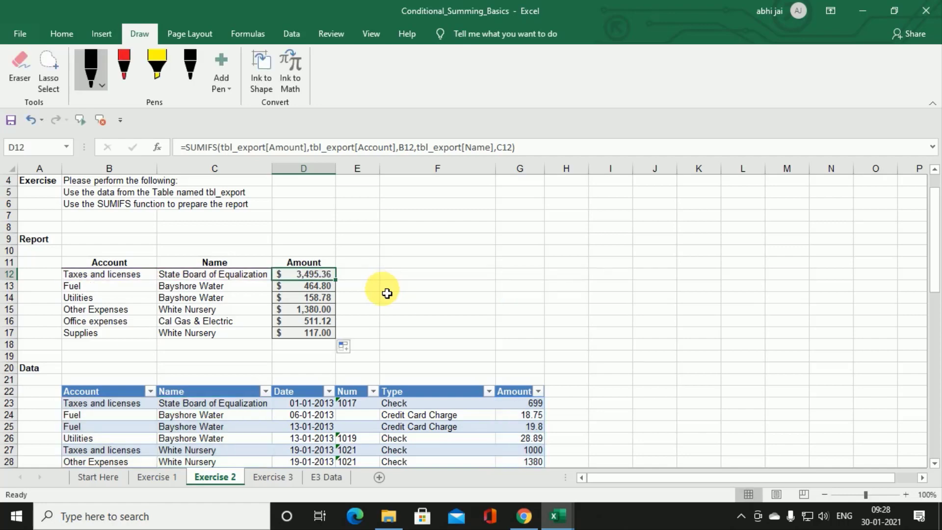
# Step: Examine the Exercise 3 instructions and report criteria, together with the source table on the E3 Data sheet
pyautogui.click(277, 479)
pyautogui.scroll(-1, 387, 366)
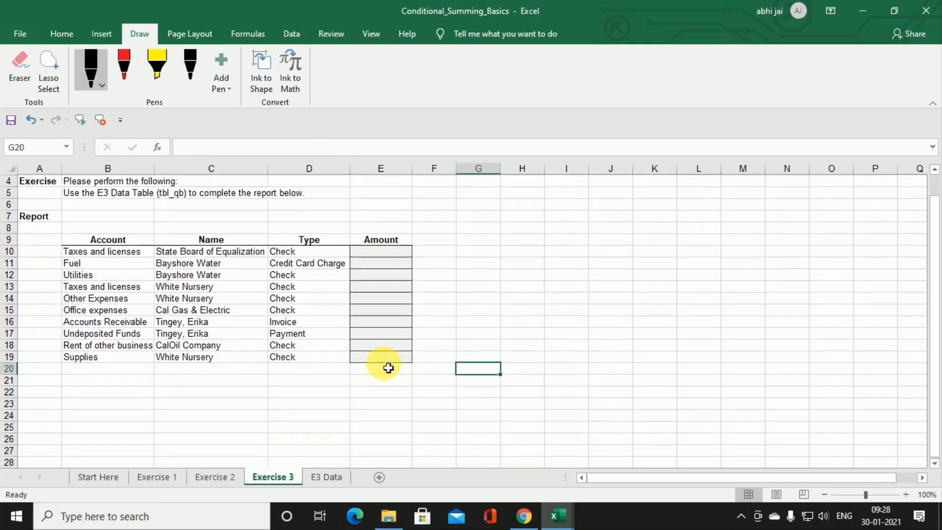
pyautogui.scroll(1, 387, 367)
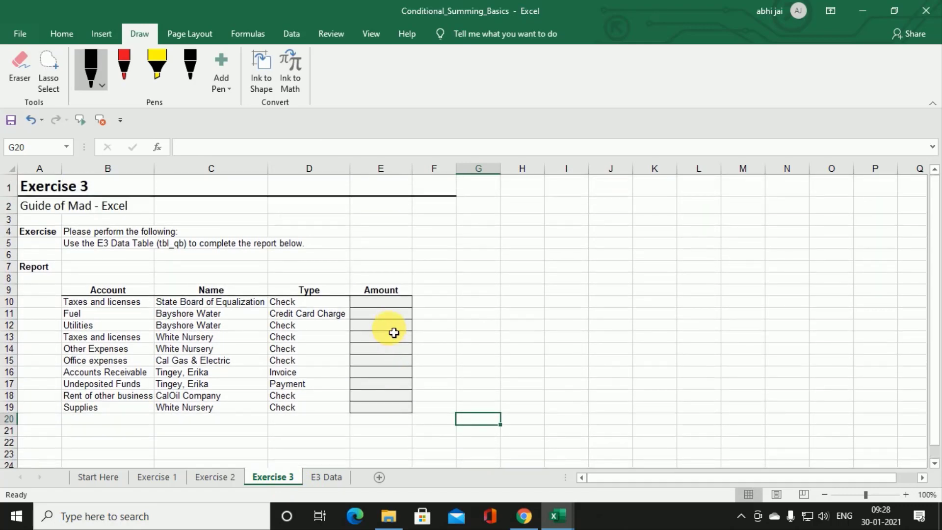
pyautogui.click(393, 303)
pyautogui.scroll(-3, 398, 329)
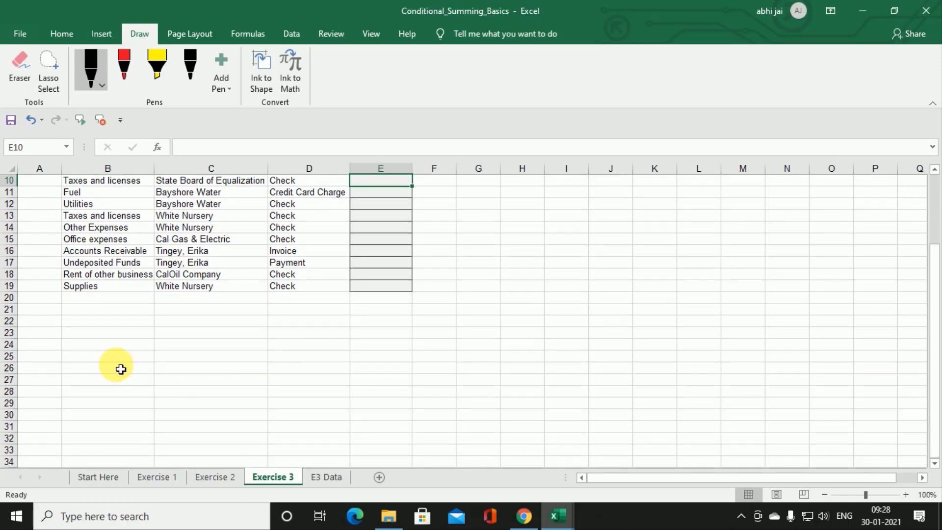
pyautogui.click(329, 477)
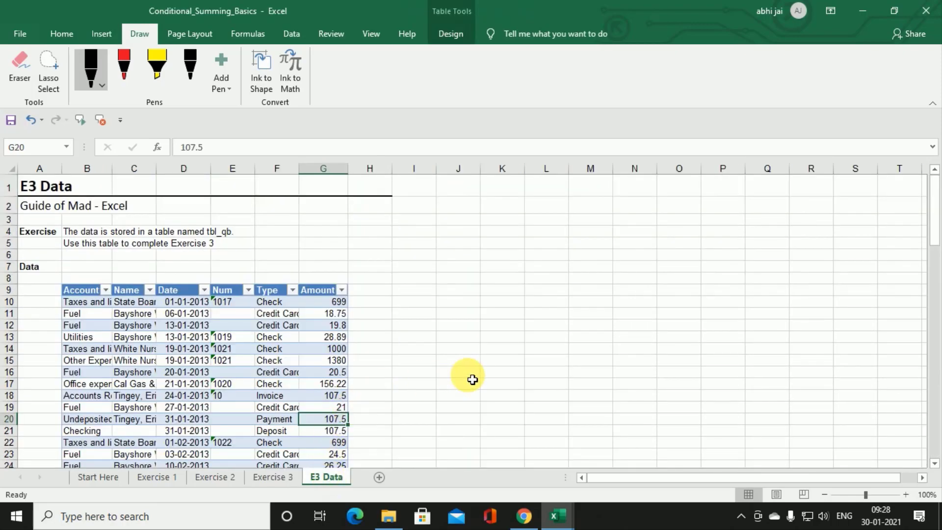
pyautogui.click(273, 477)
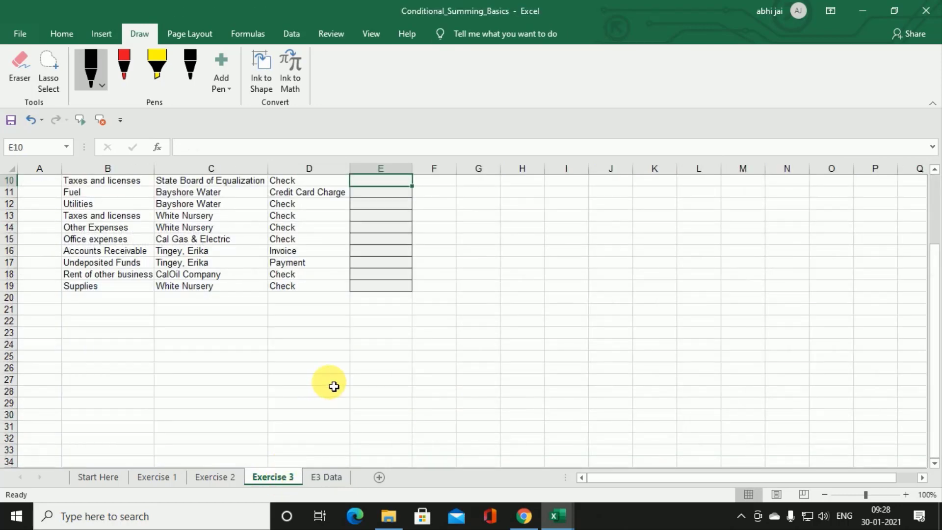
pyautogui.scroll(1, 333, 384)
pyautogui.scroll(1, 334, 387)
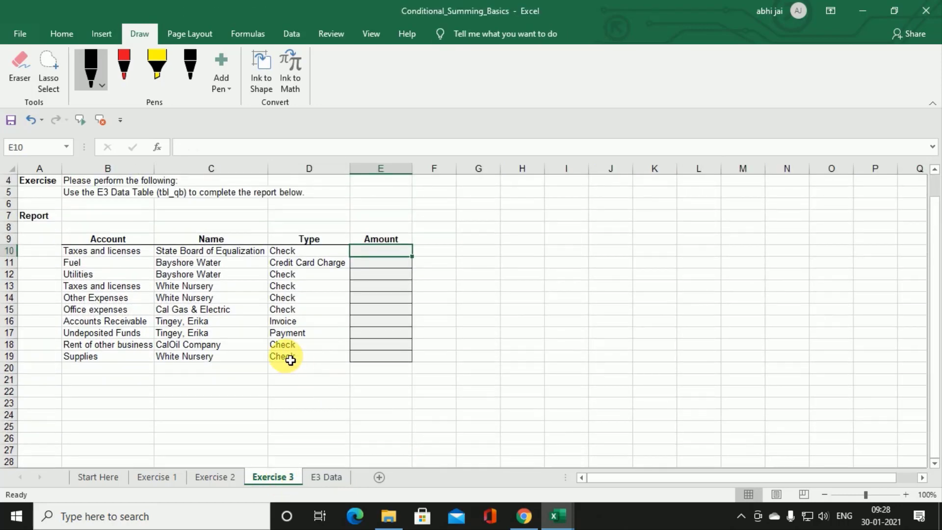
# Step: Compare the table references in the Exercise 2 formula with the tbl_qb table on the E3 Data sheet
pyautogui.click(226, 477)
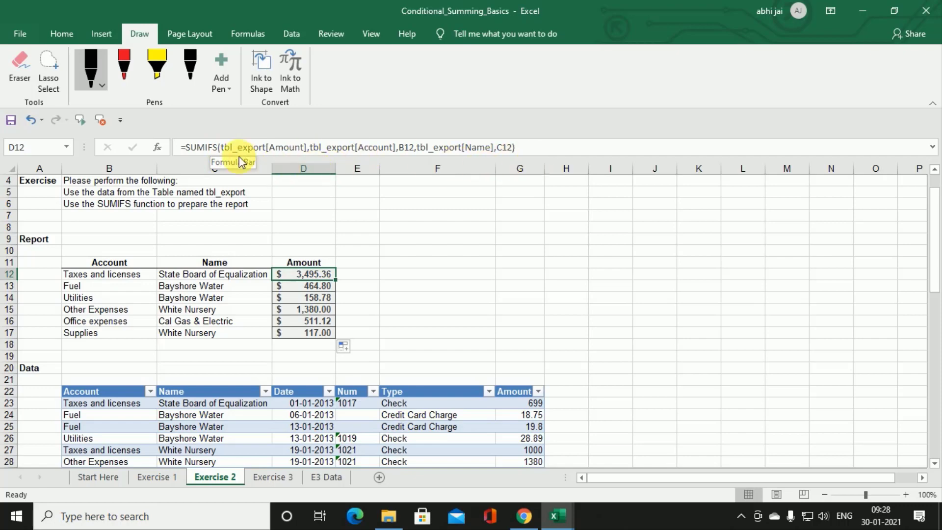
pyautogui.click(289, 481)
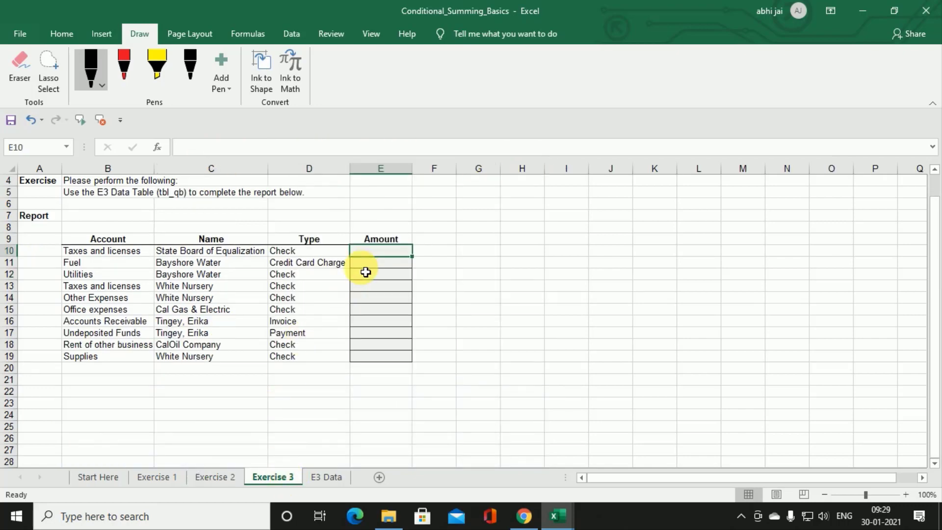
pyautogui.scroll(1, 368, 294)
pyautogui.click(328, 477)
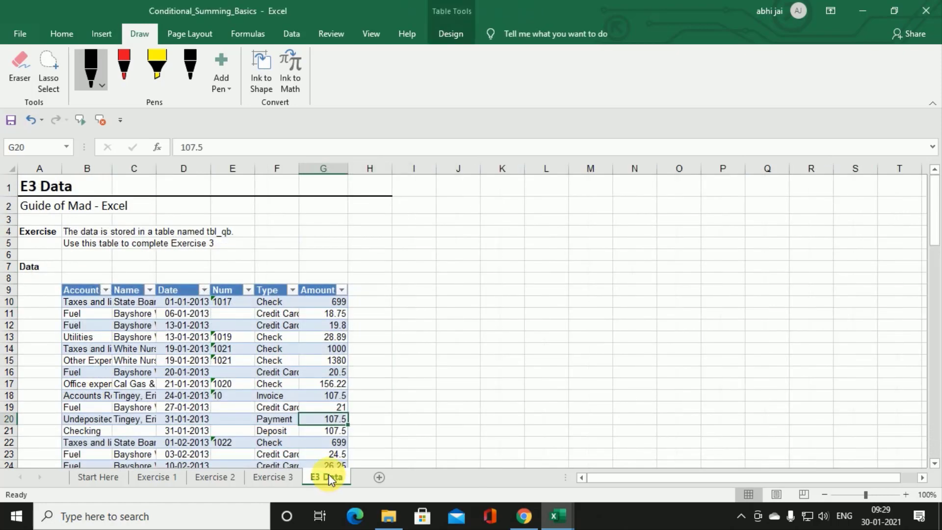
pyautogui.click(290, 478)
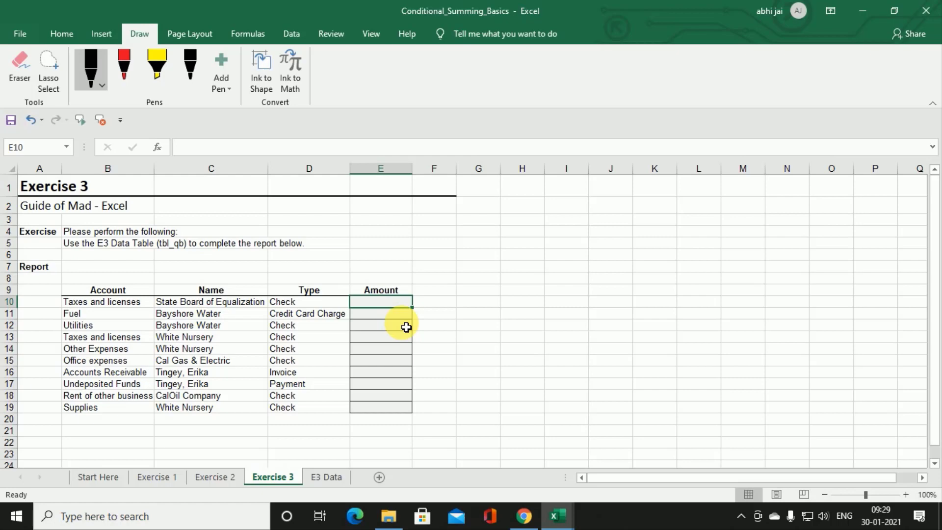
pyautogui.write('=')
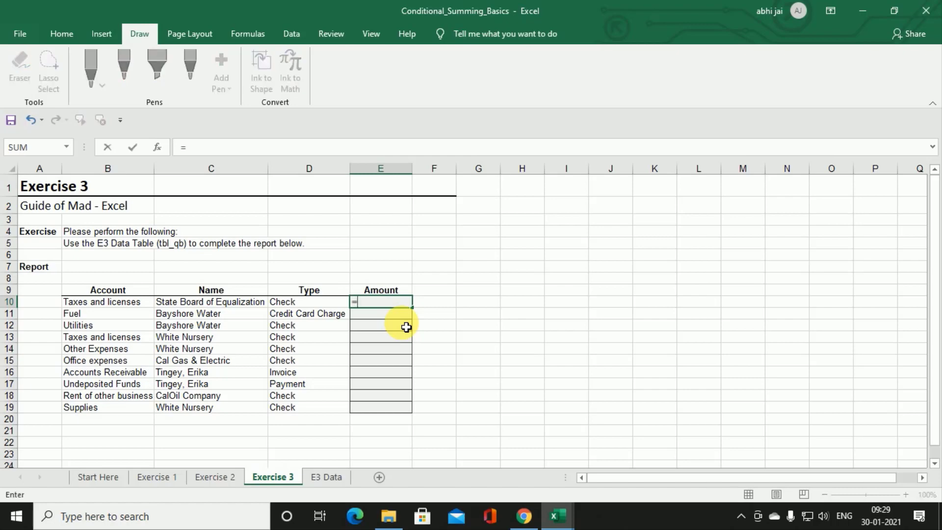
pyautogui.write('sumifs')
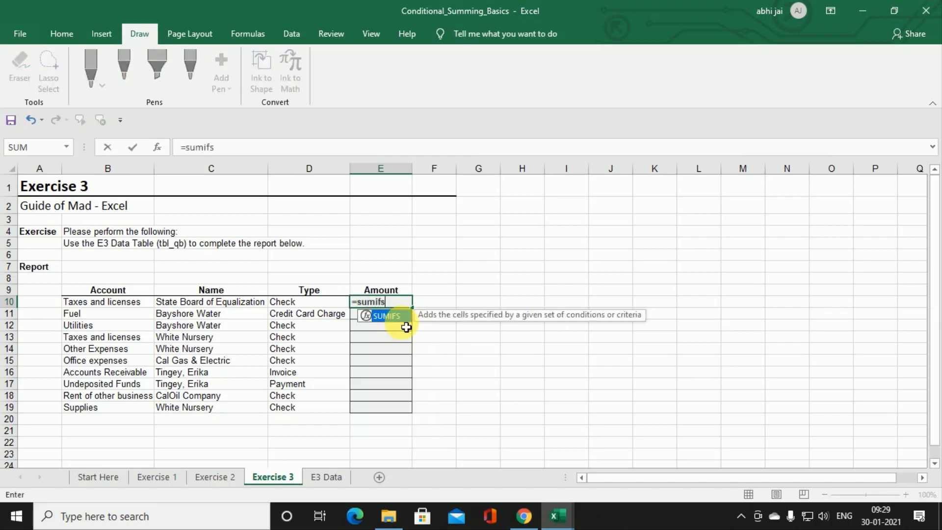
pyautogui.press('Tab')
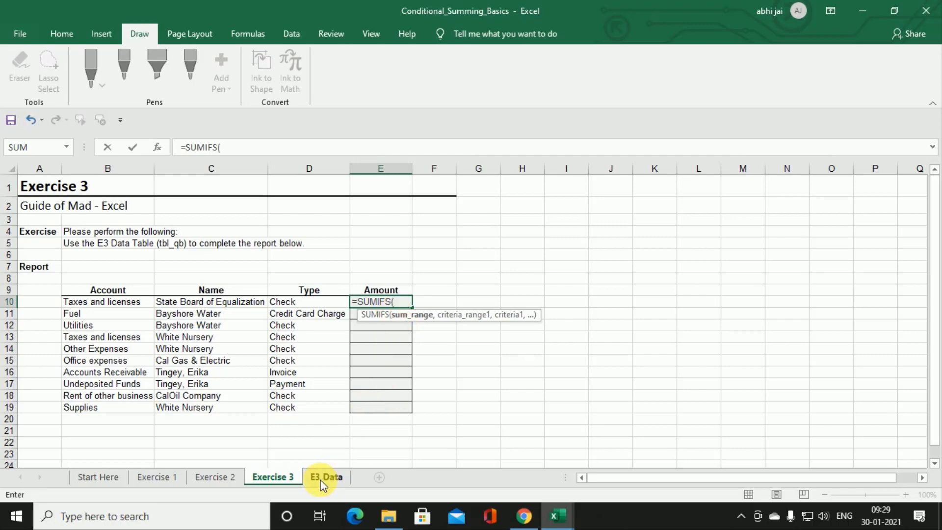
pyautogui.write('e')
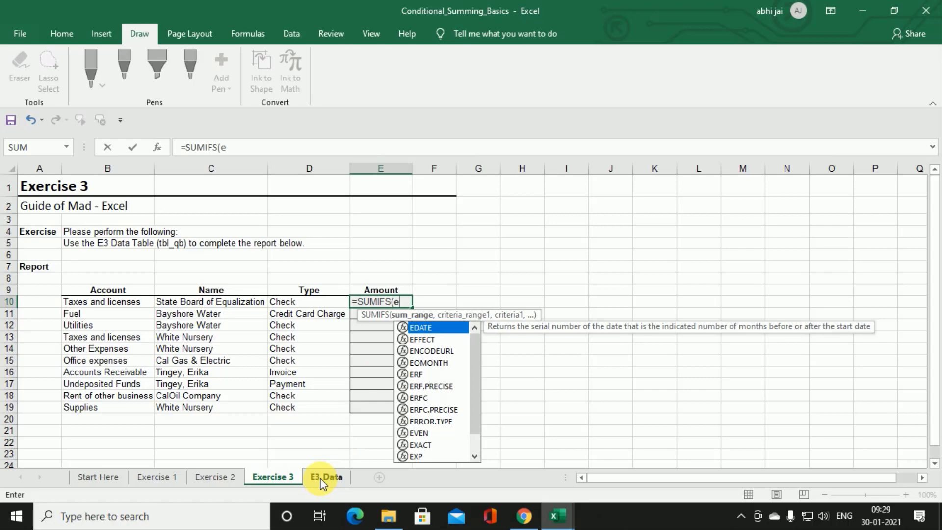
pyautogui.press('BackSpace')
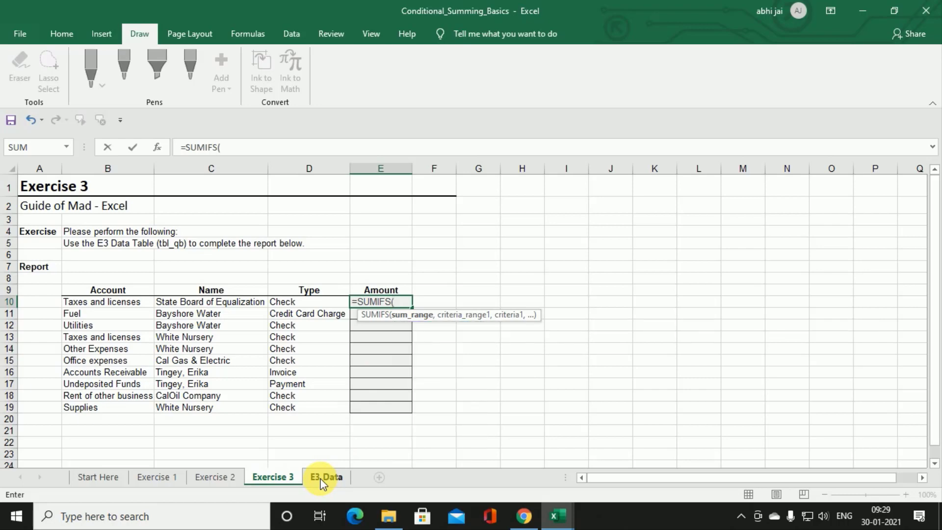
pyautogui.press('Escape')
# Step: Enter the sample numbers 52, 25, 2, 2 and 2 in cells L7 to L11 of the E3 Data sheet
pyautogui.click(321, 479)
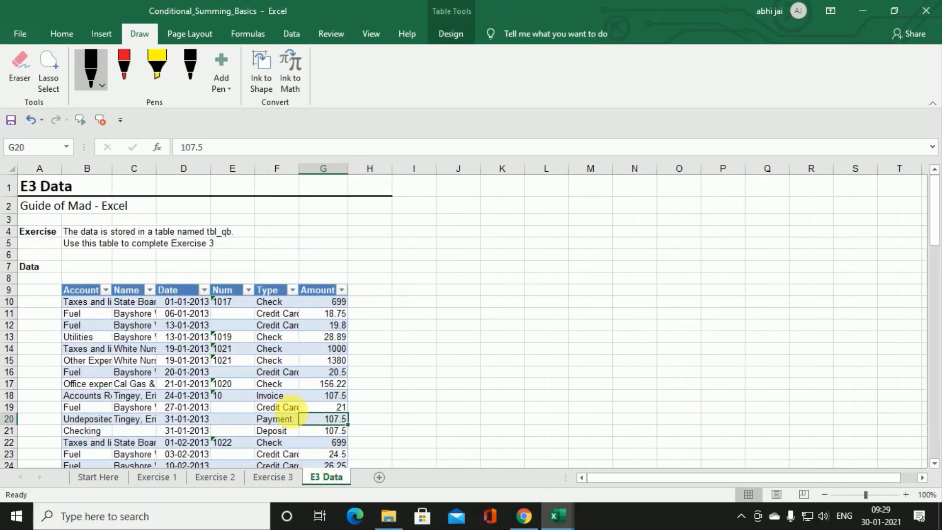
pyautogui.click(245, 360)
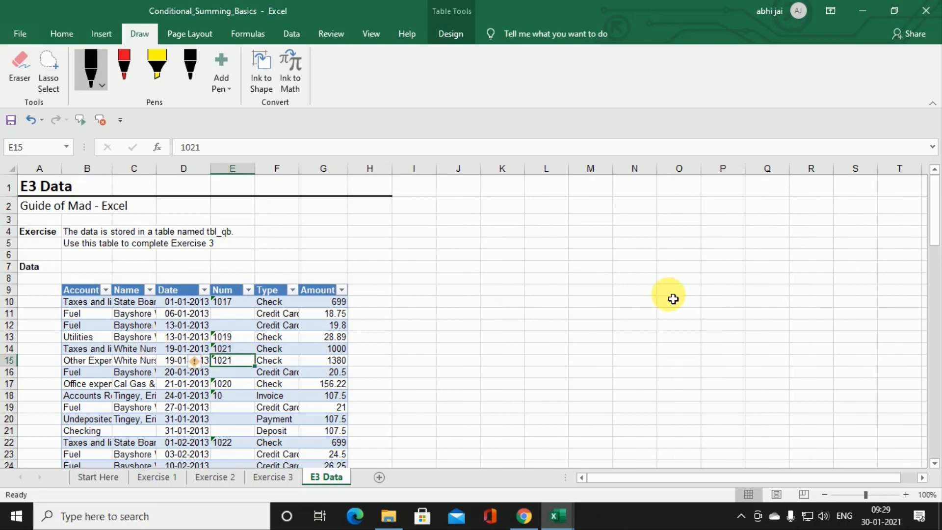
pyautogui.click(557, 268)
pyautogui.moveTo(574, 278); pyautogui.dragTo(675, 345)
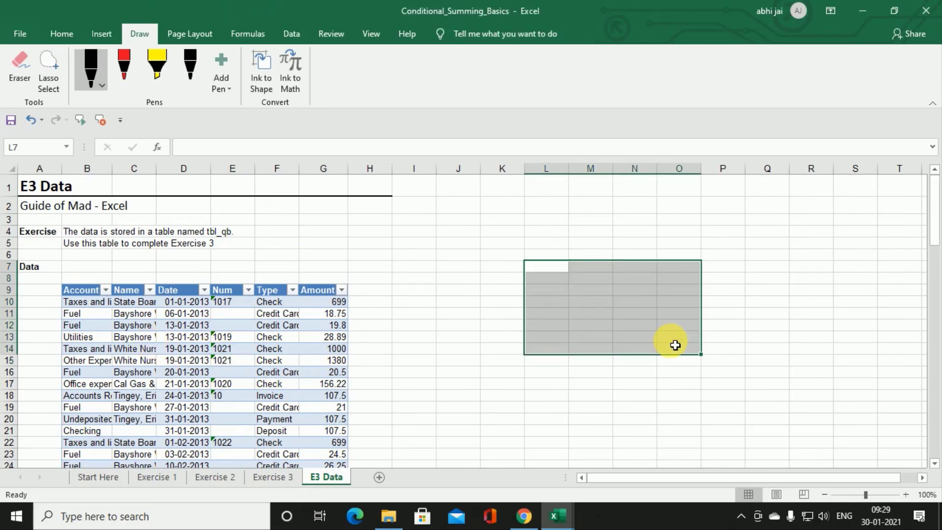
pyautogui.write('52')
pyautogui.press('Return')
pyautogui.write('25')
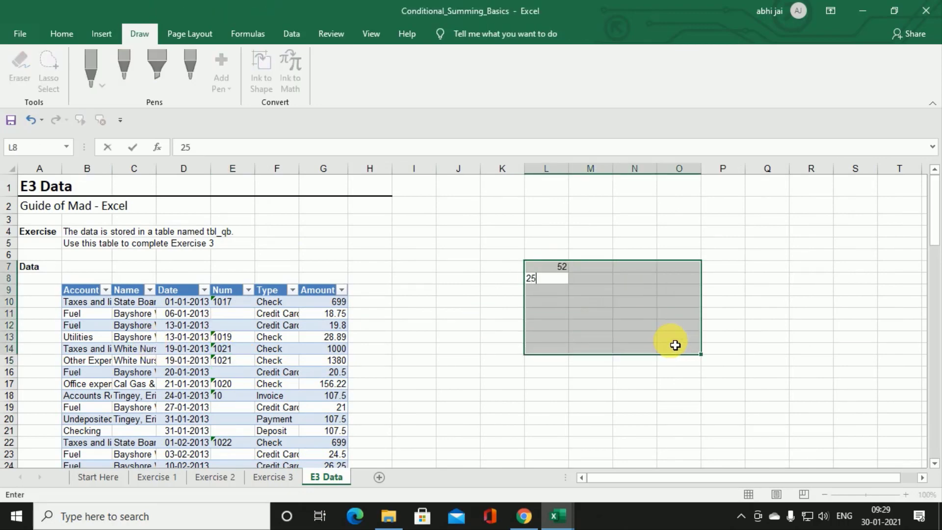
pyautogui.press('Return')
pyautogui.write('2')
pyautogui.press('Return')
pyautogui.write('2')
pyautogui.press('Return')
pyautogui.write('2')
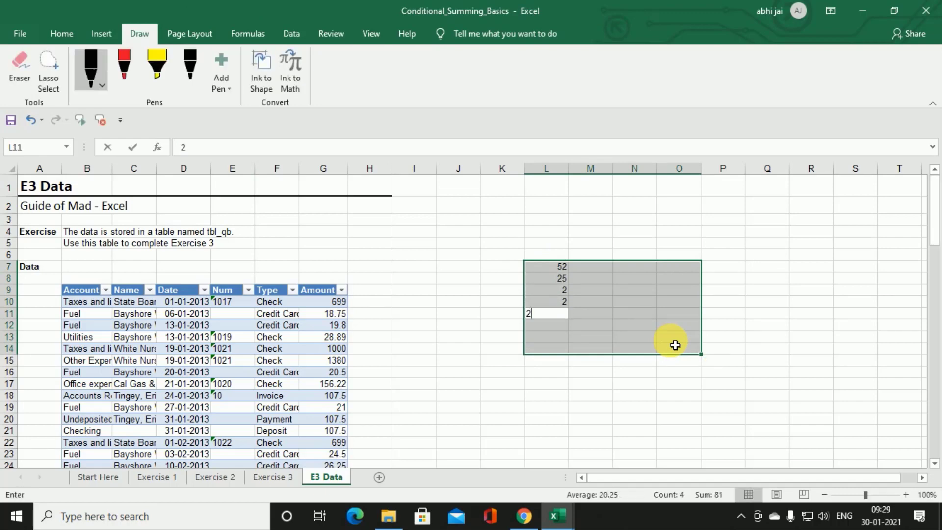
pyautogui.press('Return')
# Step: Convert the sample numbers in L7:L11 into an Excel table, leaving the headers option off
pyautogui.moveTo(558, 273); pyautogui.dragTo(559, 320)
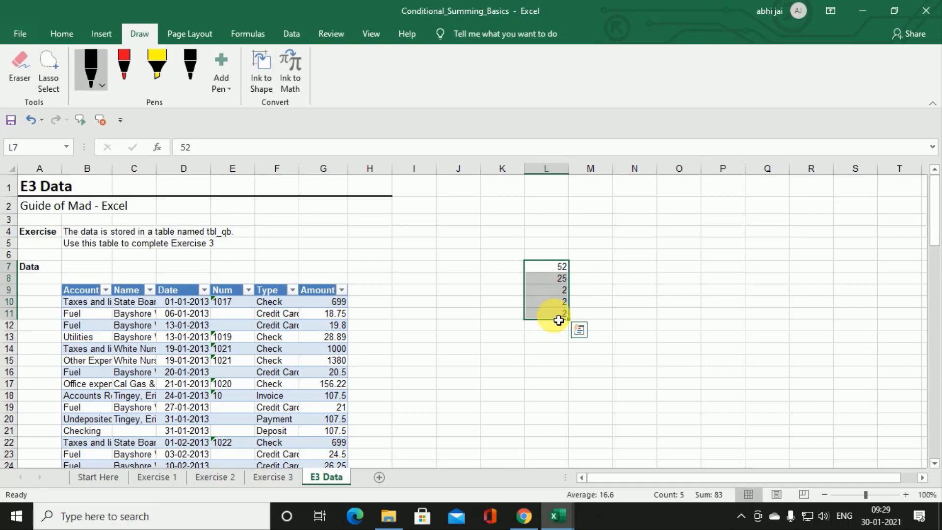
pyautogui.hotkey('ctrl', 't')
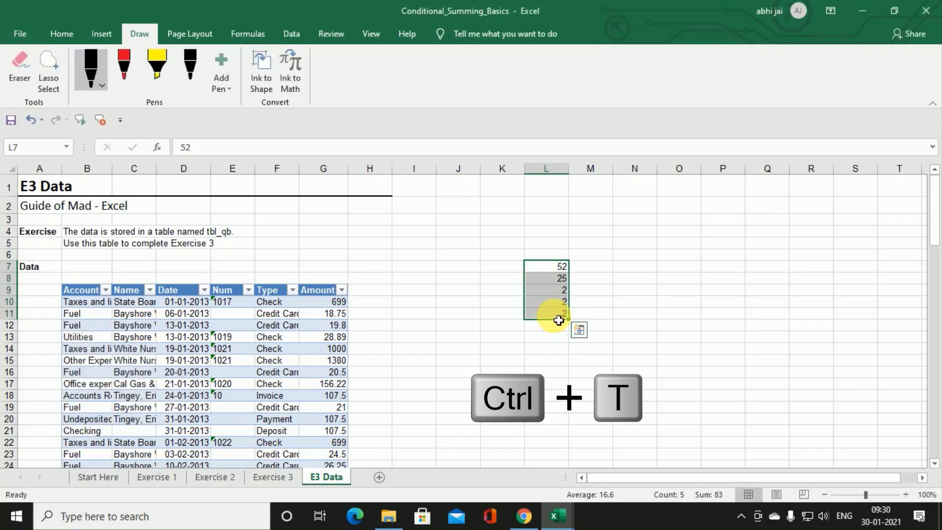
pyautogui.press('Escape')
pyautogui.hotkey('ctrl', 't')
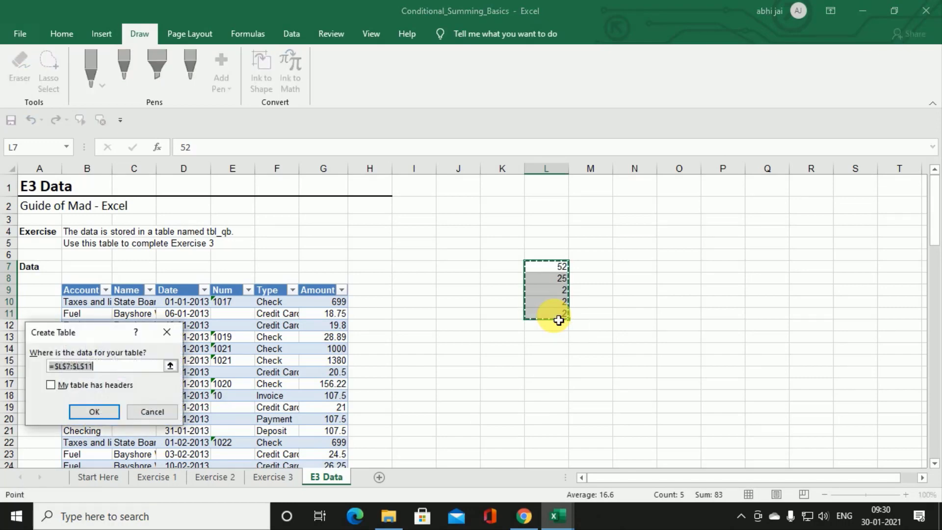
pyautogui.moveTo(76, 331); pyautogui.dragTo(672, 268)
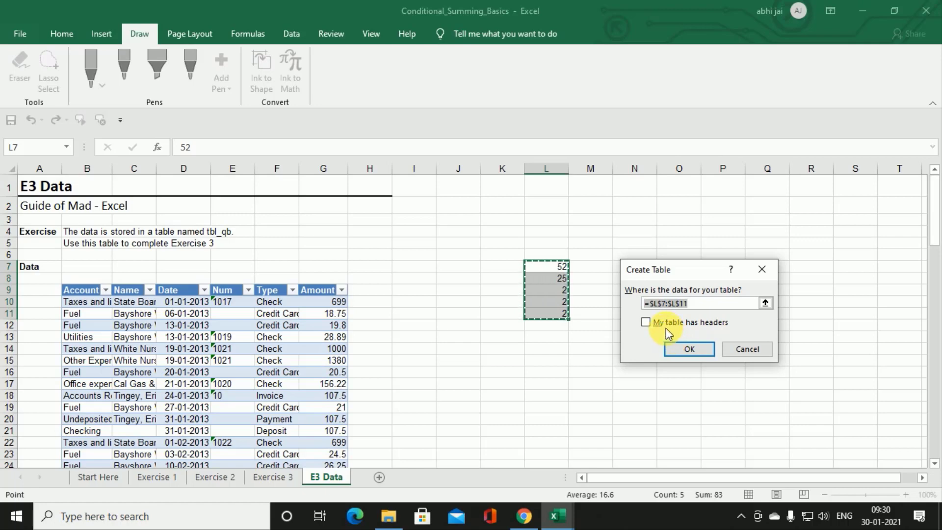
pyautogui.click(687, 349)
# Step: Try a SUM formula in cell O11 that references the sample table's Column1 values
pyautogui.click(691, 314)
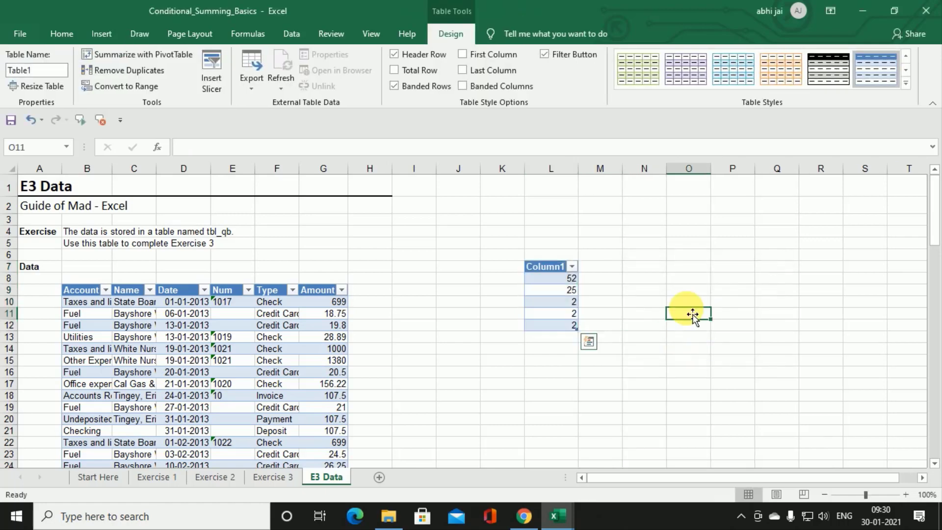
pyautogui.write('=sum')
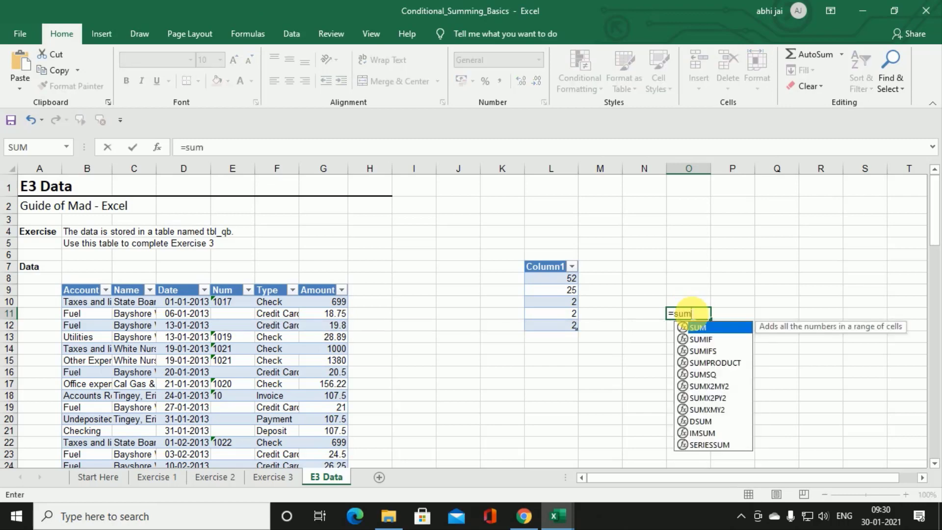
pyautogui.press('Tab')
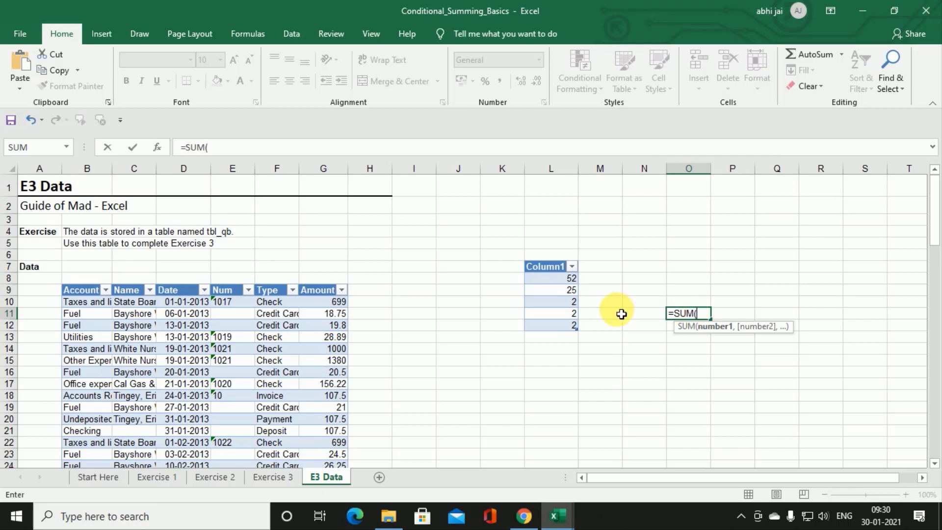
pyautogui.click(555, 313)
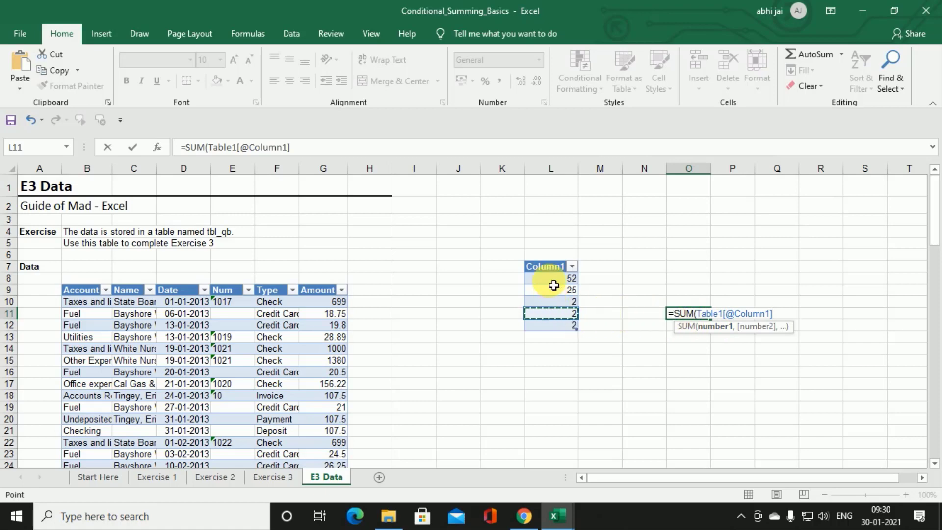
pyautogui.moveTo(553, 278); pyautogui.dragTo(552, 325)
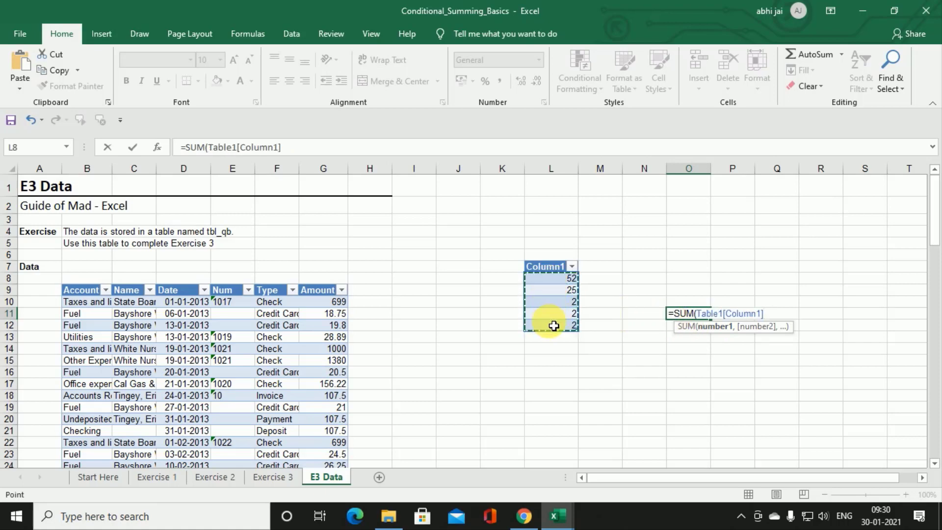
pyautogui.click(555, 278)
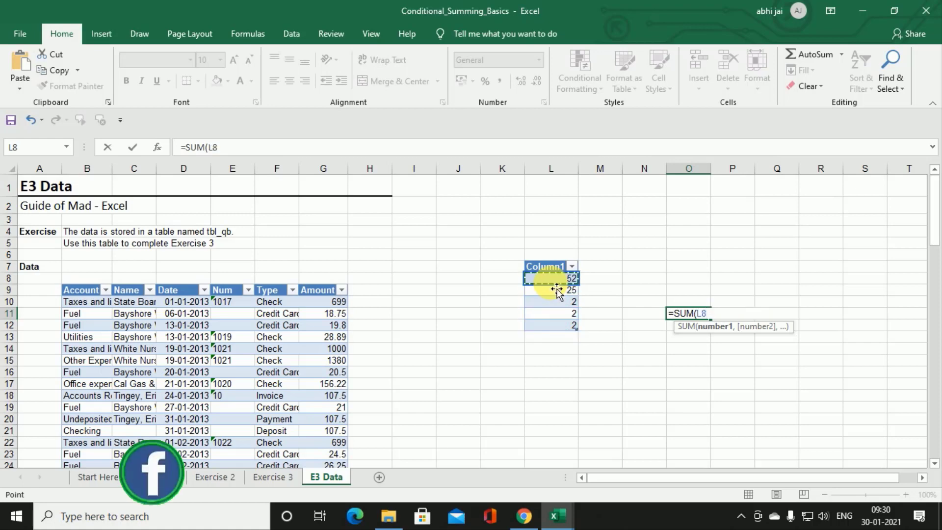
pyautogui.press('F2')
pyautogui.moveTo(554, 280); pyautogui.dragTo(556, 326)
pyautogui.click(702, 318)
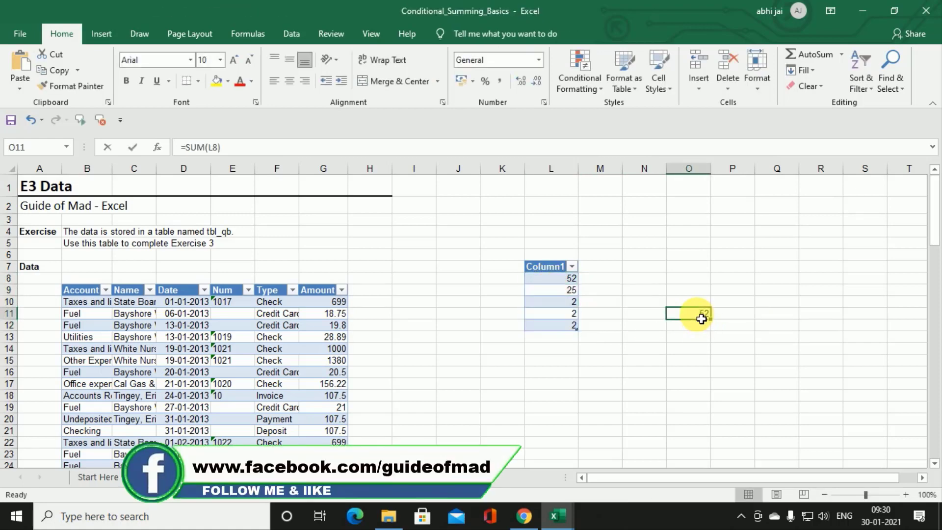
# Step: Try to replace the L8 reference in the SUM formula of cell O11
pyautogui.doubleClick(702, 318)
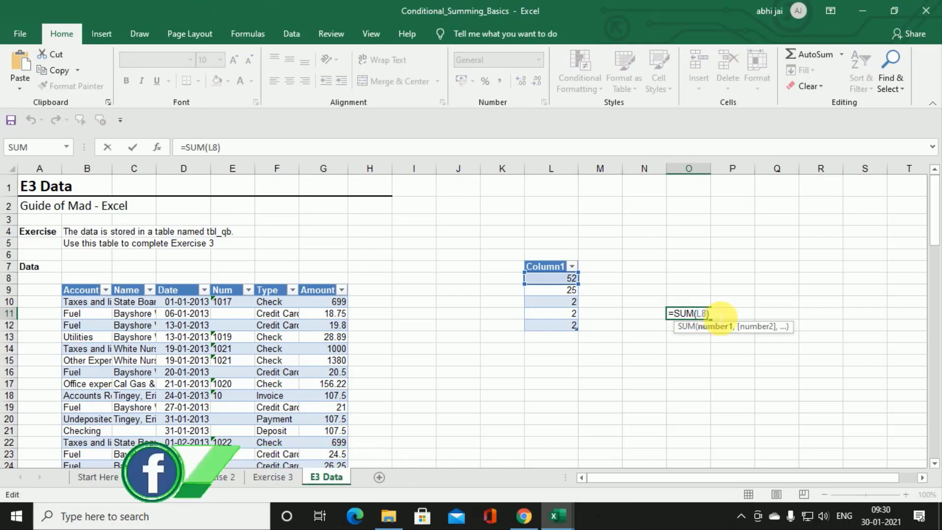
pyautogui.press('BackSpace')
pyautogui.press('BackSpace')
pyautogui.press('BackSpace')
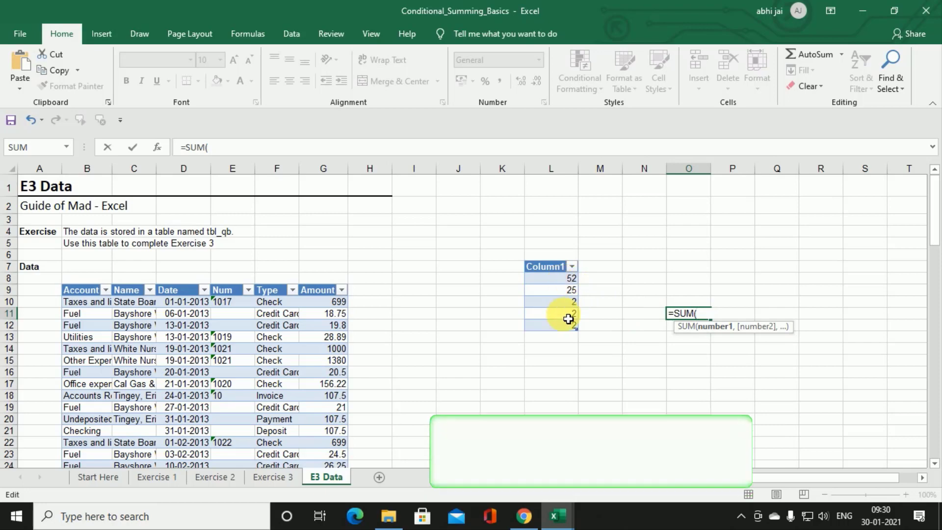
pyautogui.press('Escape')
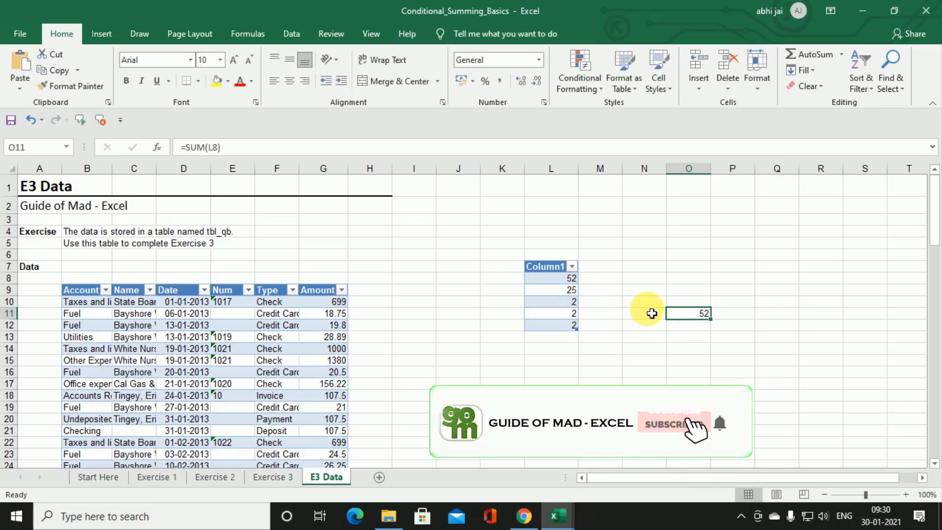
# Step: Try to rename the sample table containing Column1 as tab1
pyautogui.click(570, 304)
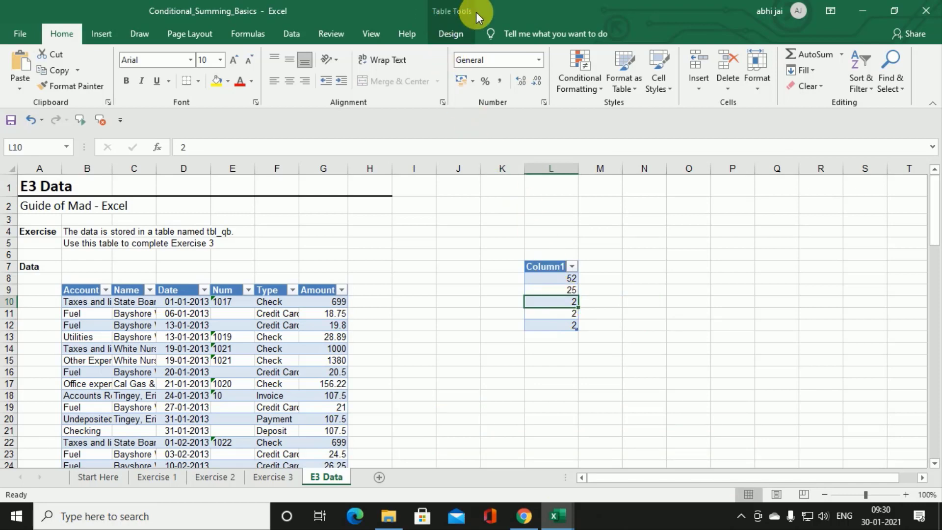
pyautogui.click(449, 34)
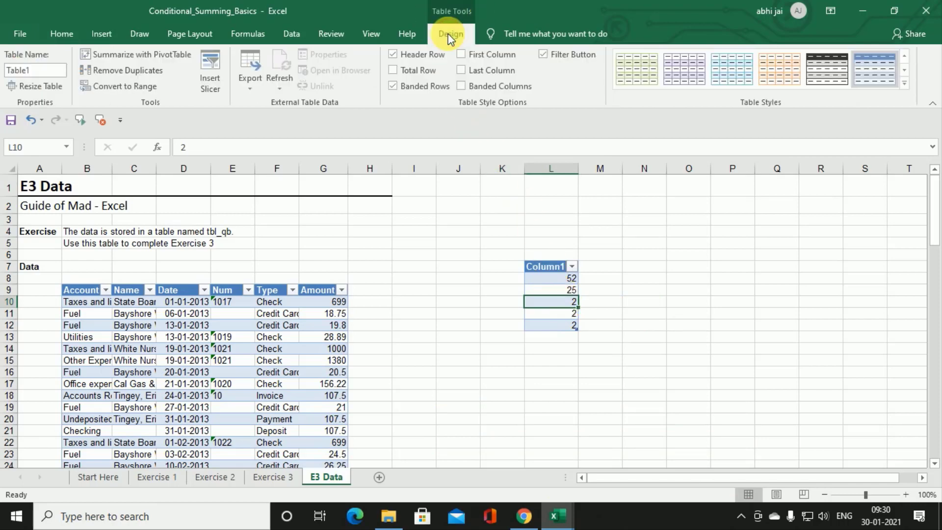
pyautogui.click(24, 74)
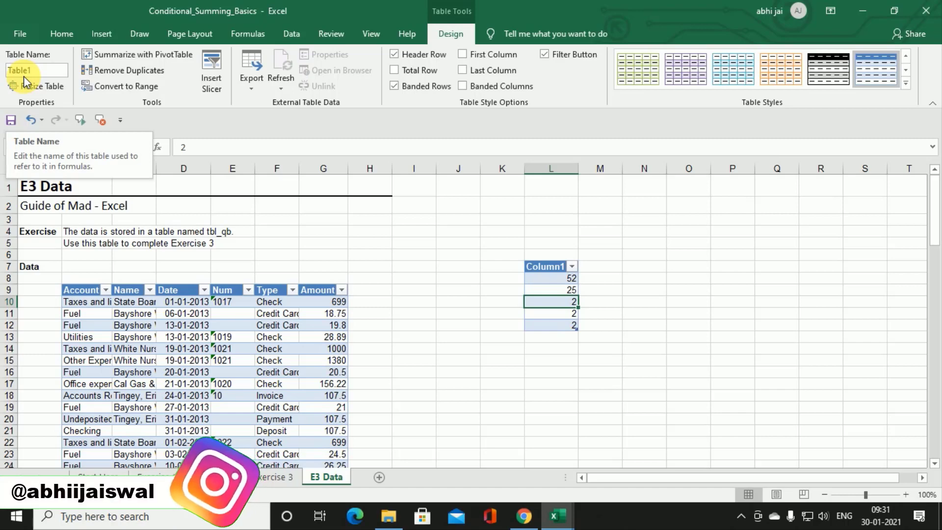
pyautogui.doubleClick(30, 73)
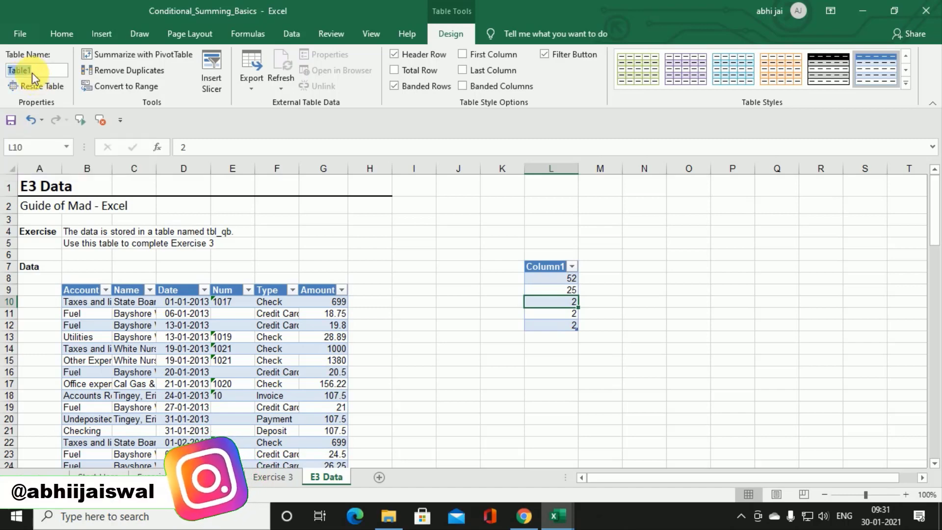
pyautogui.write('ta')
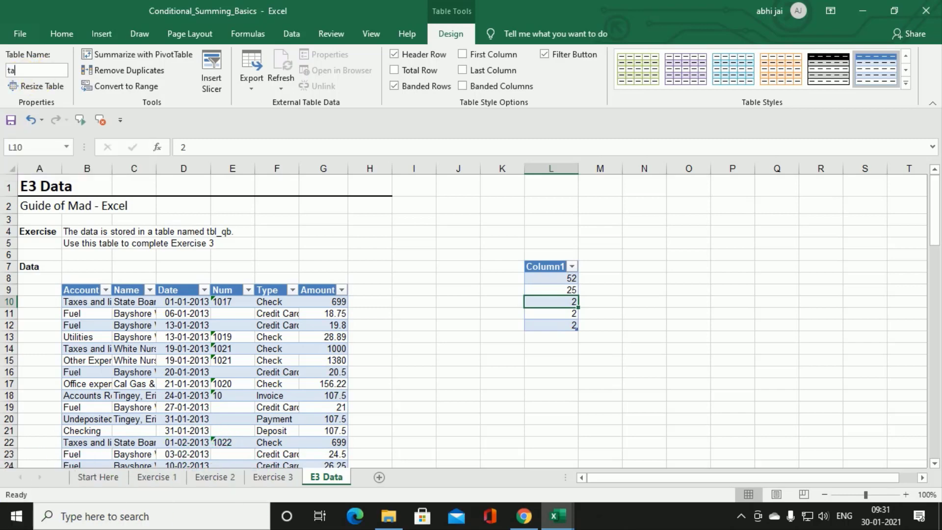
pyautogui.write('b1')
pyautogui.press('Return')
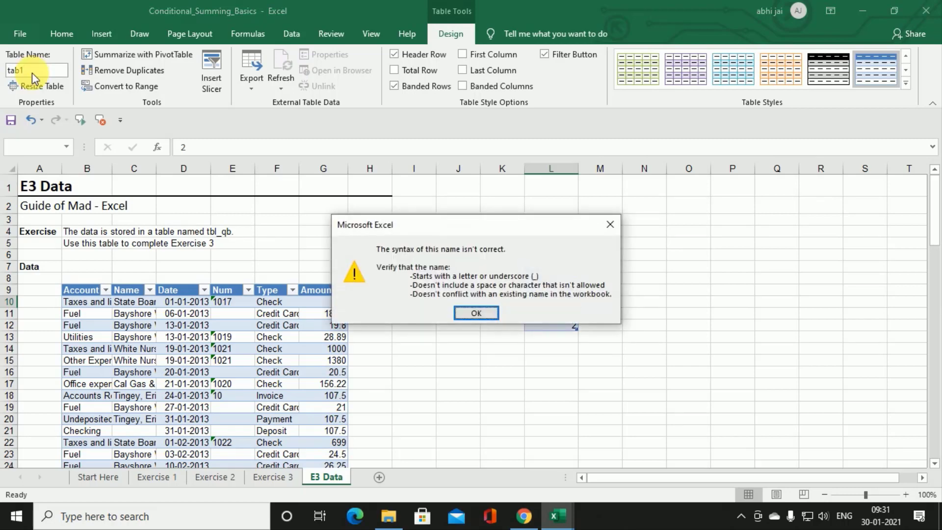
pyautogui.press('Return')
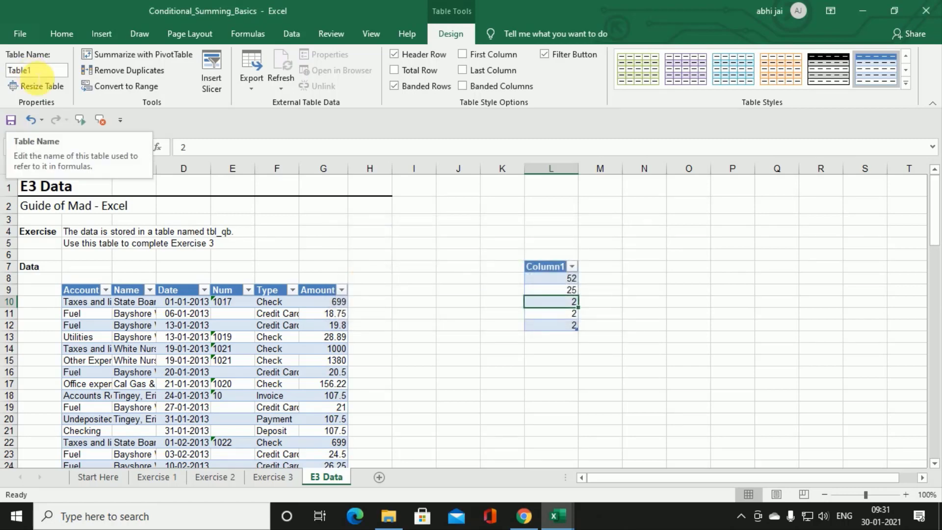
# Step: Rename the sample table containing Column1 as tab_1
pyautogui.write('tab')
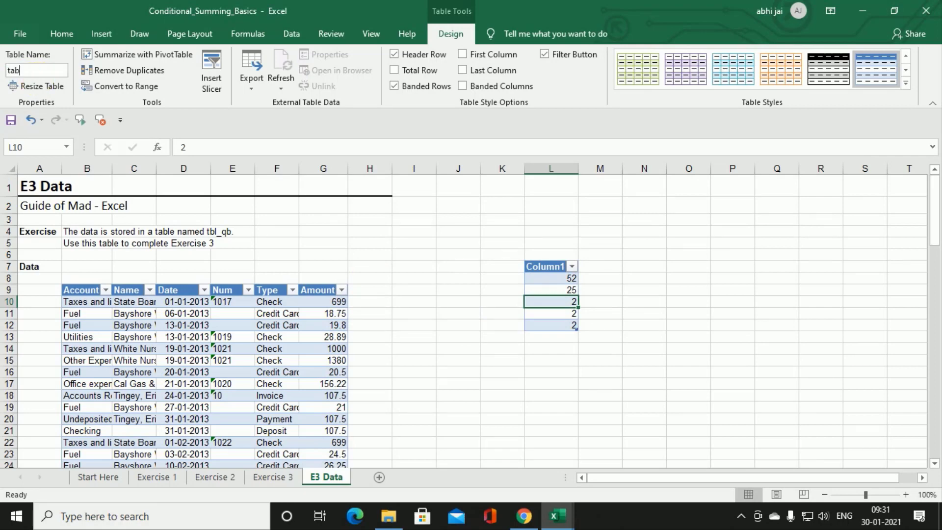
pyautogui.write('_1')
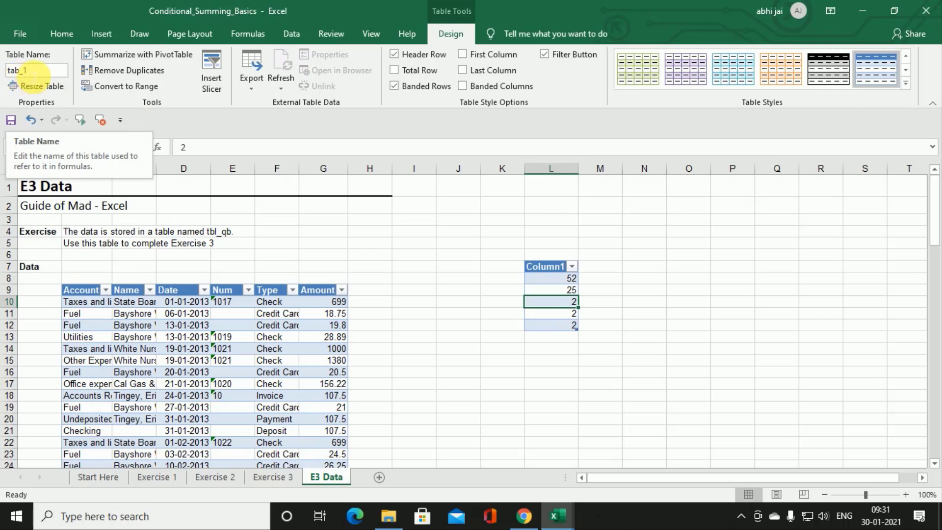
pyautogui.click(678, 301)
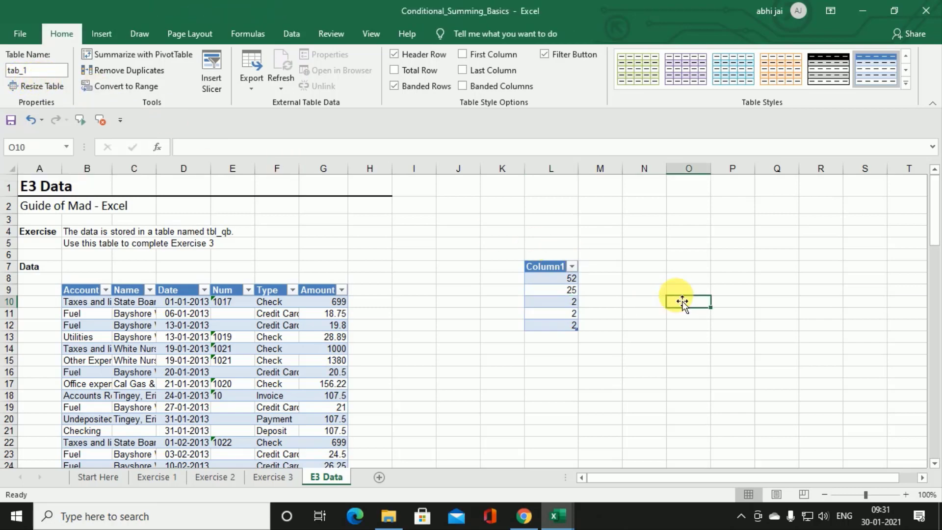
# Step: Enter a formula in cell O10 that sums the Column1 values by structured reference, =SUM(tab_1[Column1])
pyautogui.write('=sum')
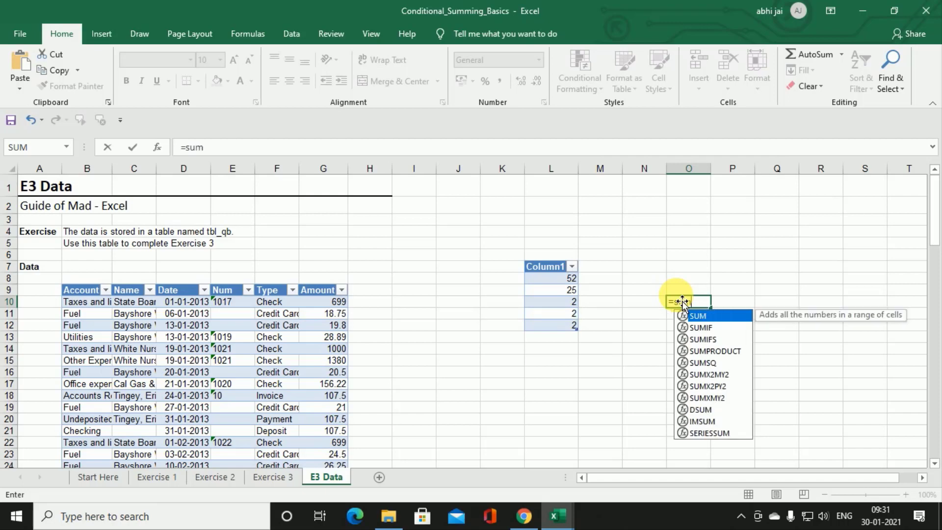
pyautogui.press('Tab')
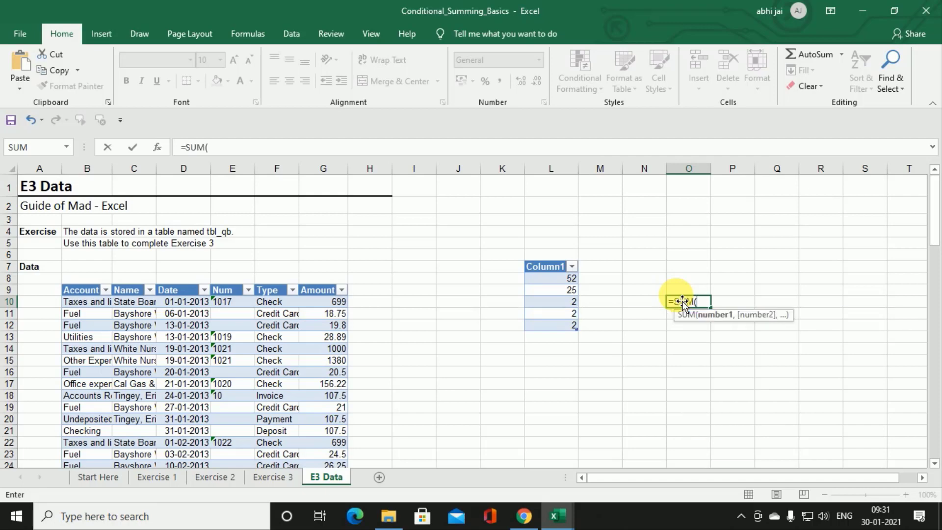
pyautogui.write('ta')
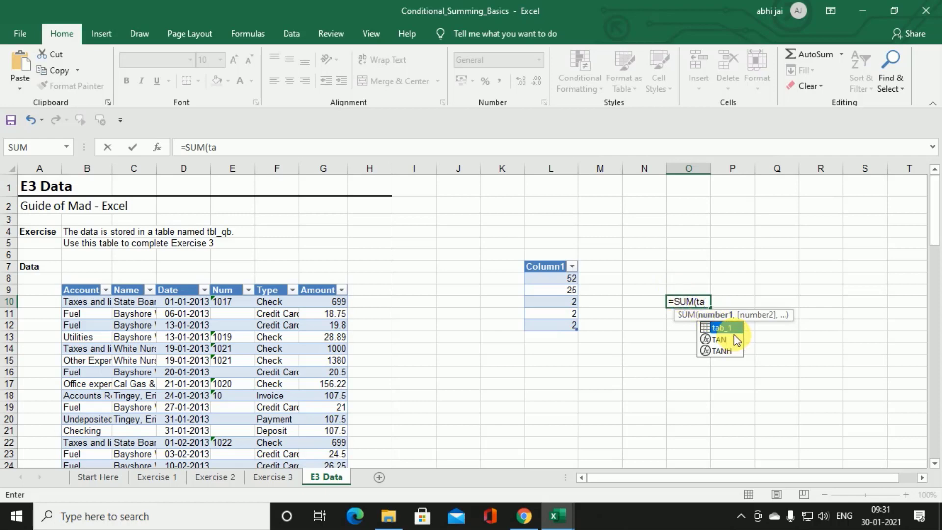
pyautogui.press('Tab')
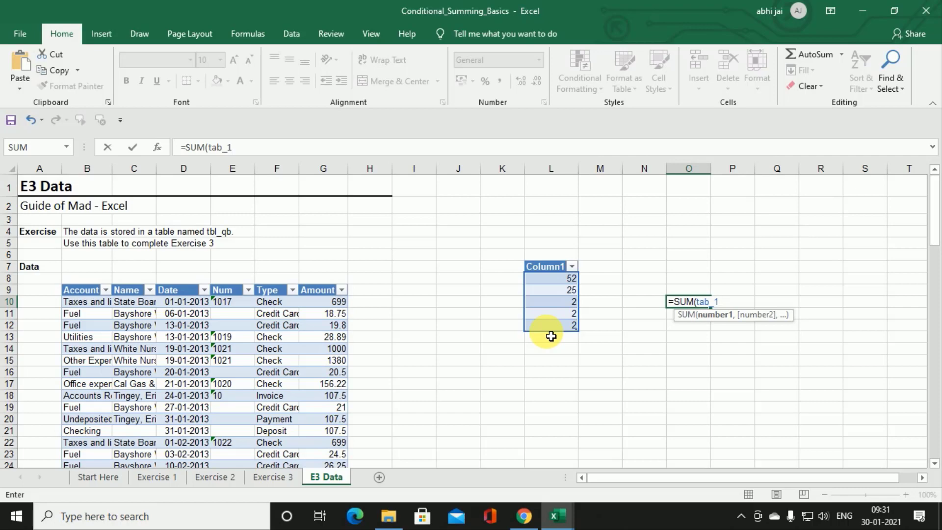
pyautogui.write('[')
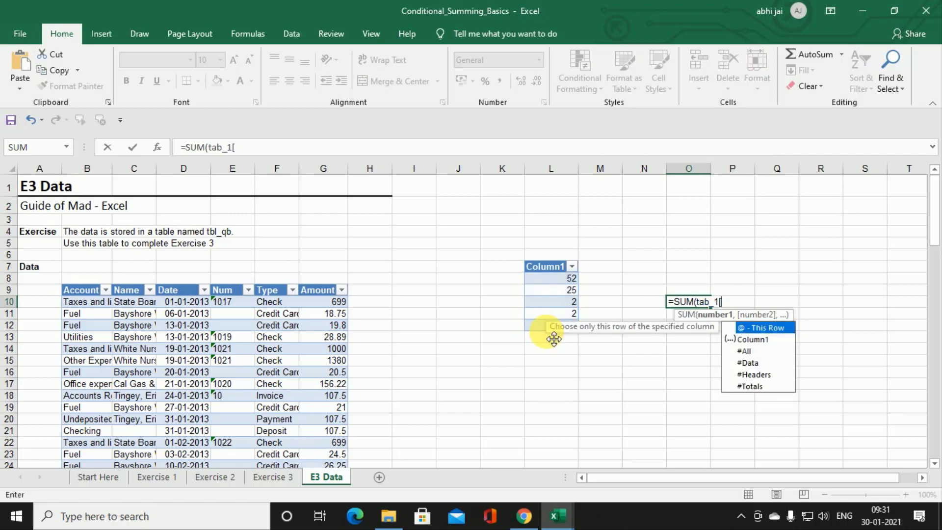
pyautogui.press('Down')
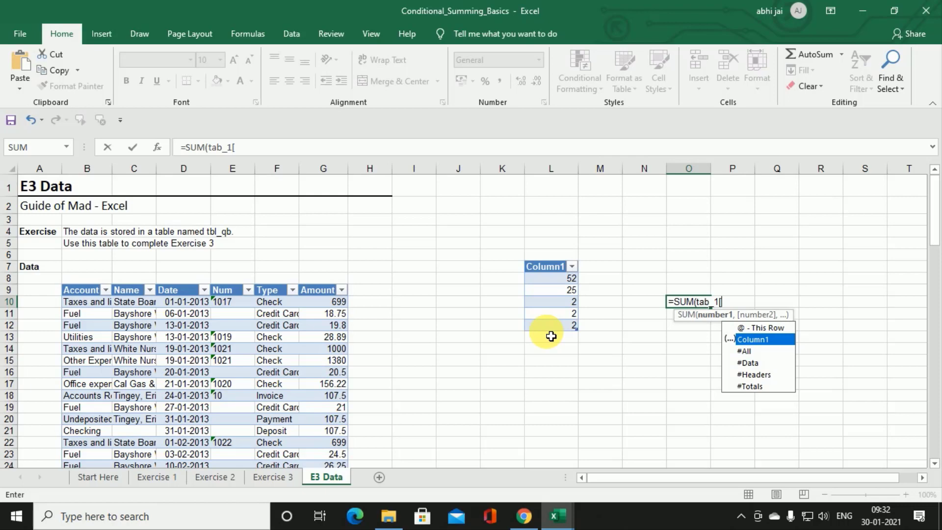
pyautogui.press('Tab')
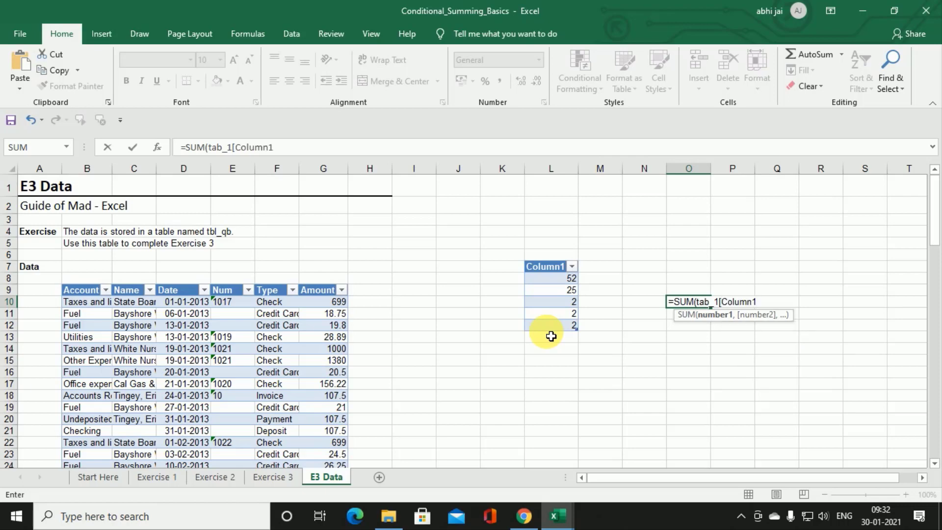
pyautogui.write(']')
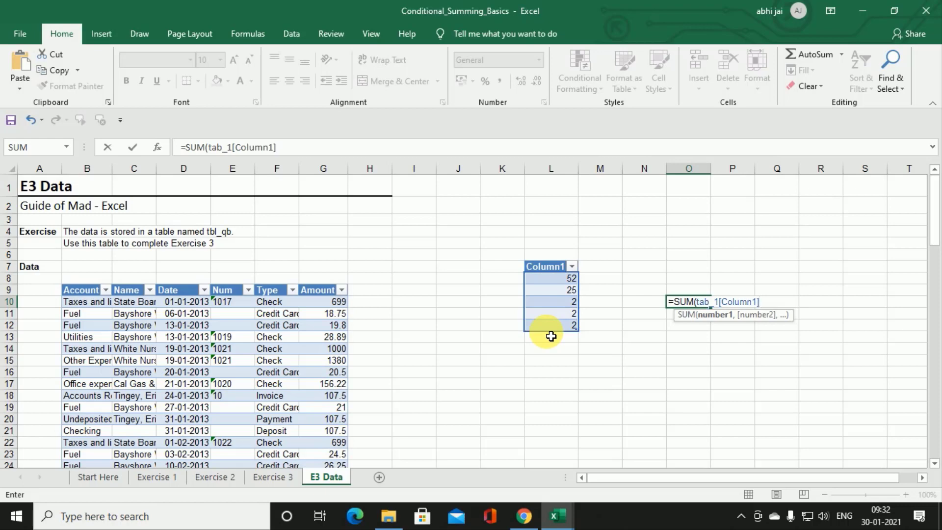
pyautogui.press('Return')
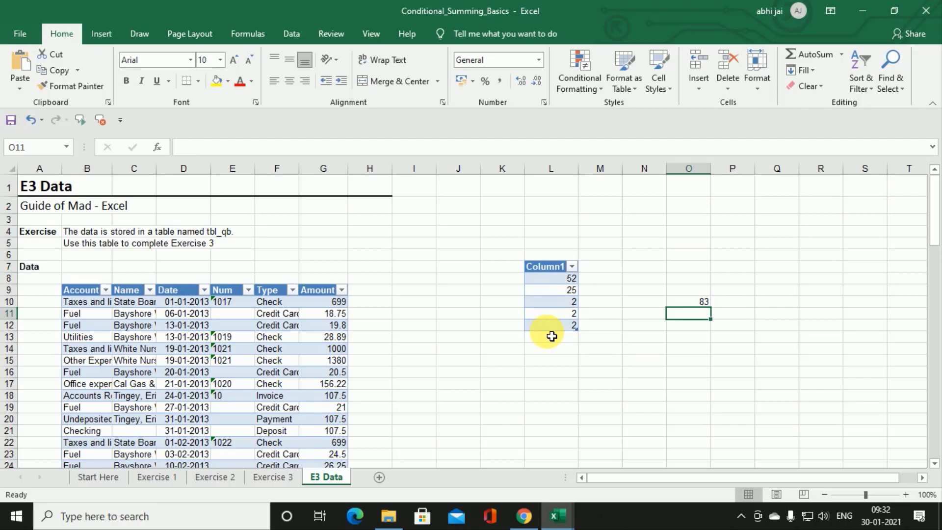
# Step: Review the name of the Exercise 2 data table and the SUMIFS formula in cell D12 of its report
pyautogui.click(275, 477)
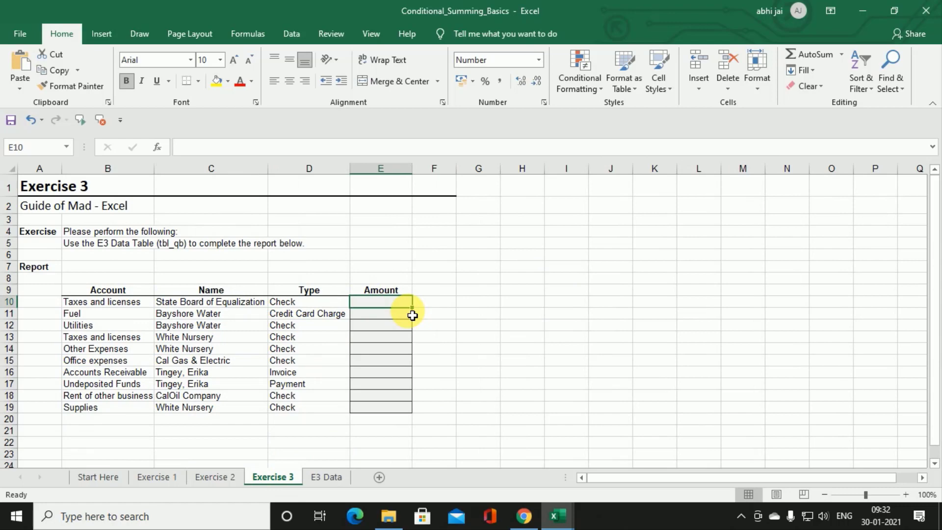
pyautogui.click(328, 474)
pyautogui.click(287, 352)
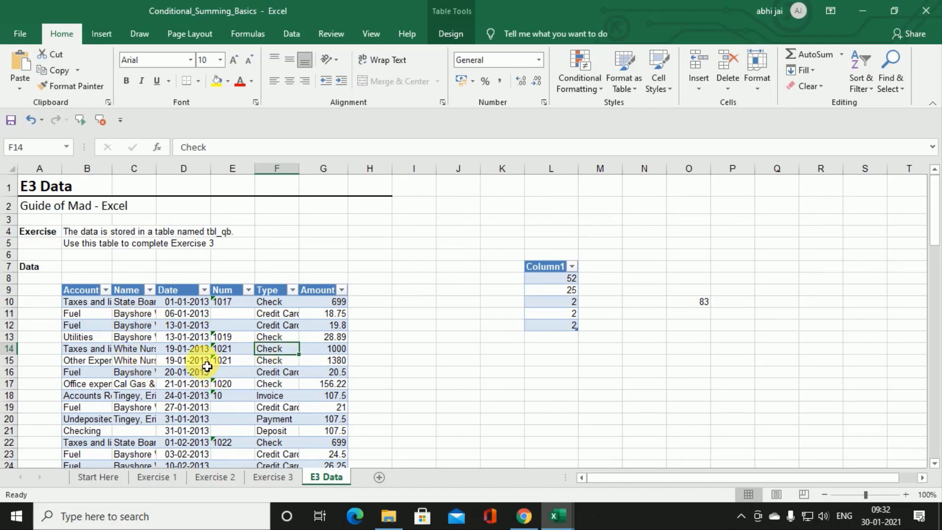
pyautogui.click(215, 477)
pyautogui.click(225, 443)
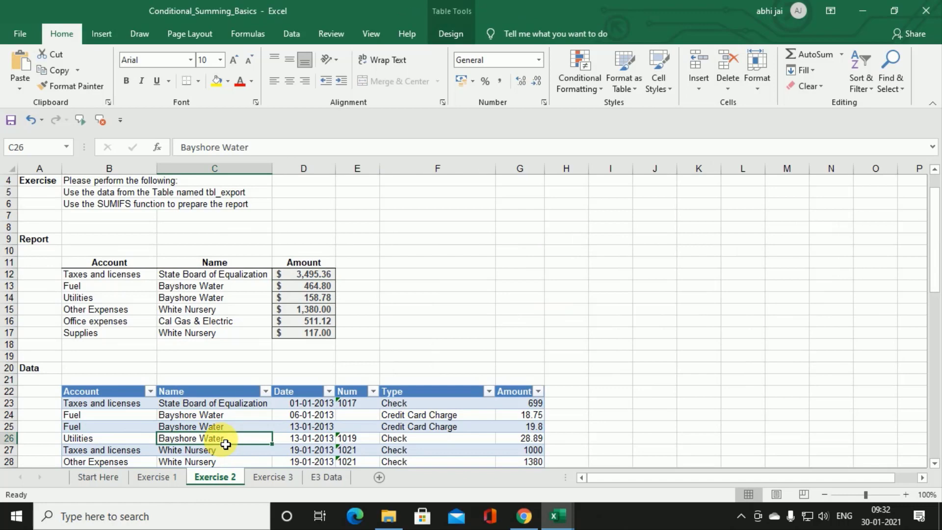
pyautogui.scroll(-3, 216, 435)
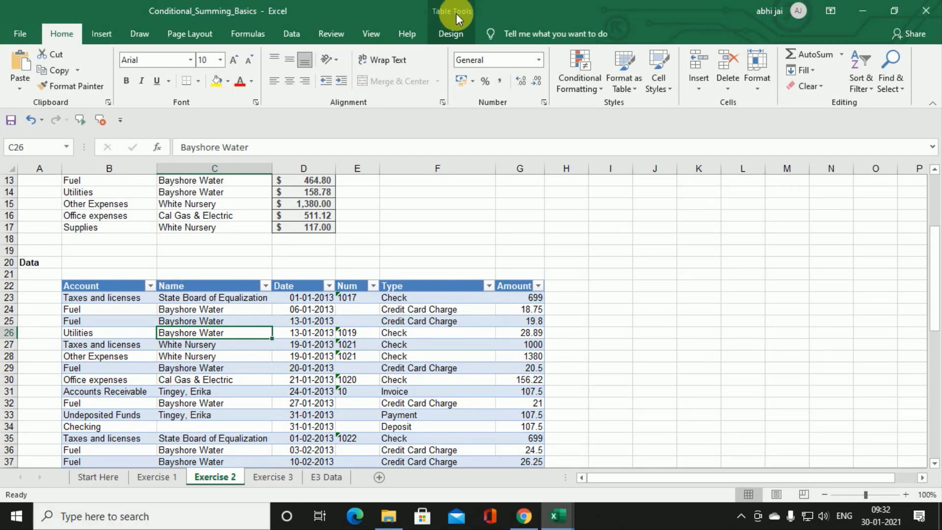
pyautogui.click(452, 35)
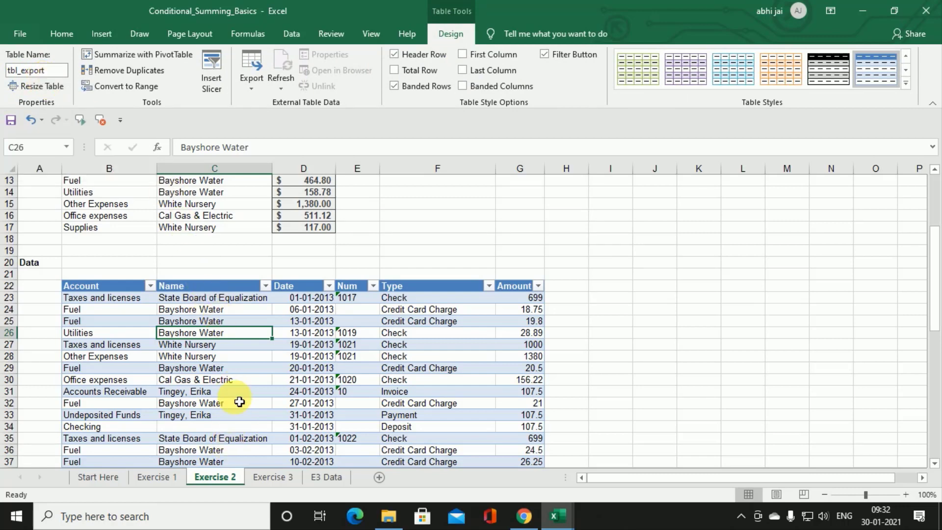
pyautogui.scroll(3, 235, 398)
pyautogui.click(291, 274)
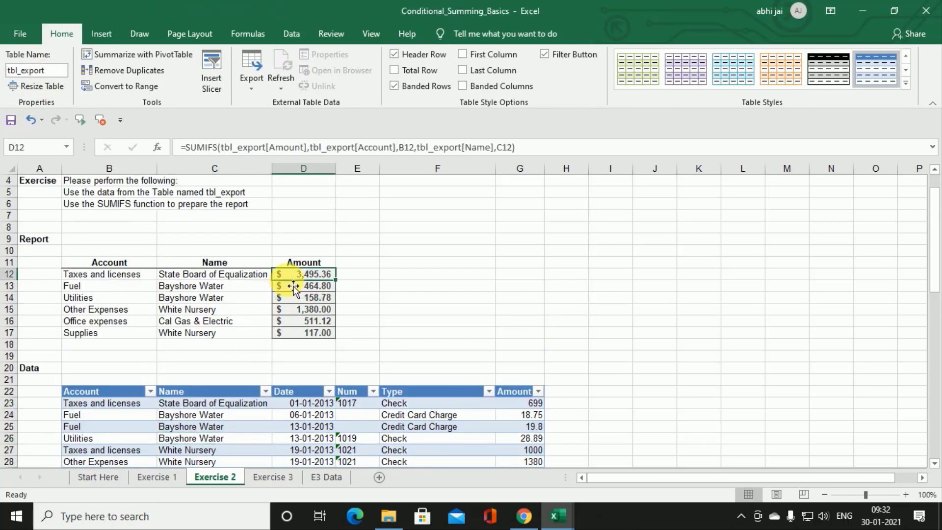
# Step: Check the table name of the transaction data on the E3 Data sheet
pyautogui.click(270, 479)
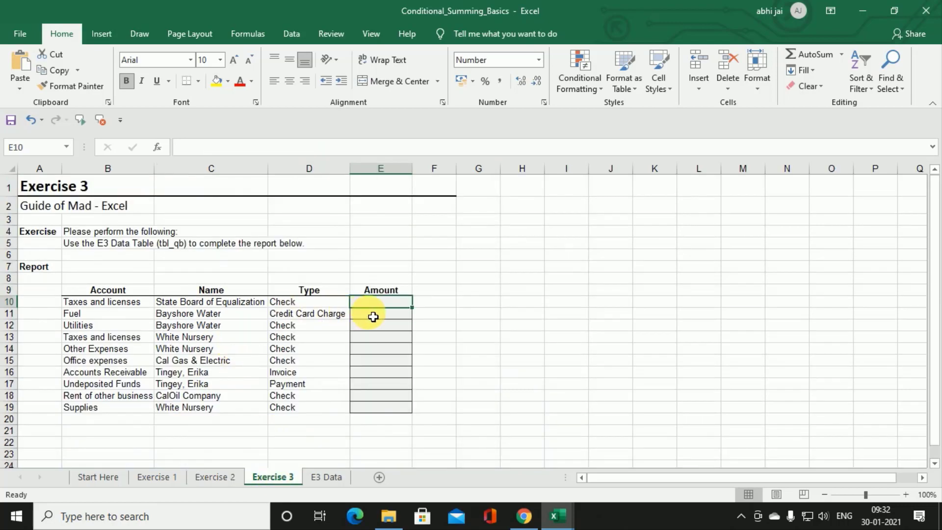
pyautogui.click(327, 477)
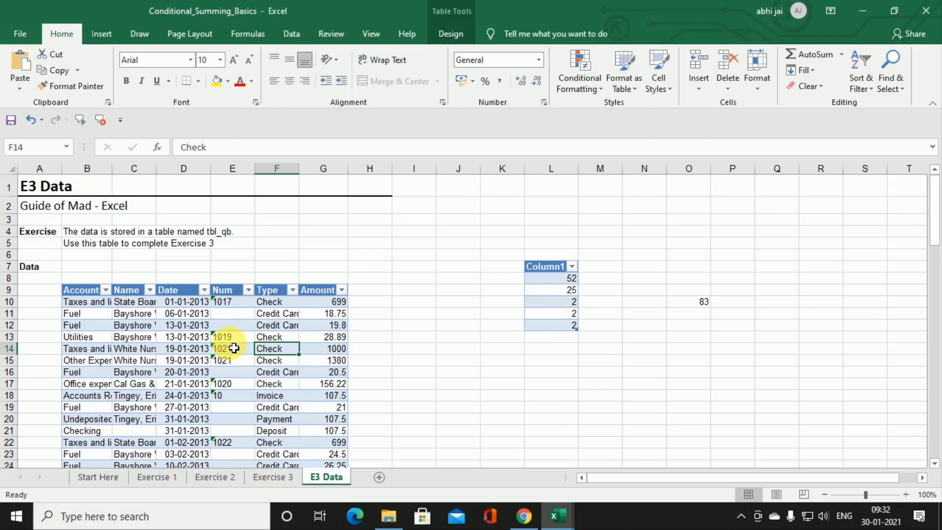
pyautogui.click(443, 41)
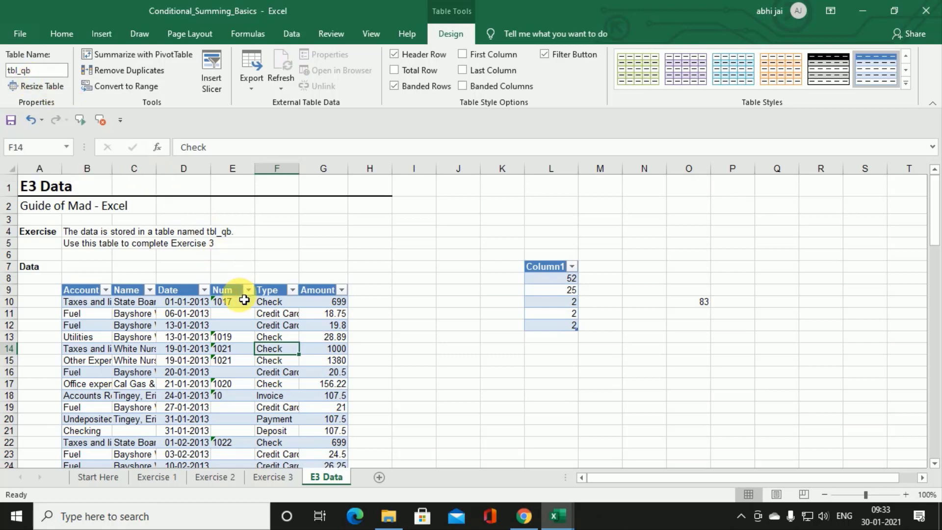
# Step: Start a SUMIFS formula in cell E10 of the Exercise 3 report with a reference to table tbl_qb
pyautogui.click(270, 476)
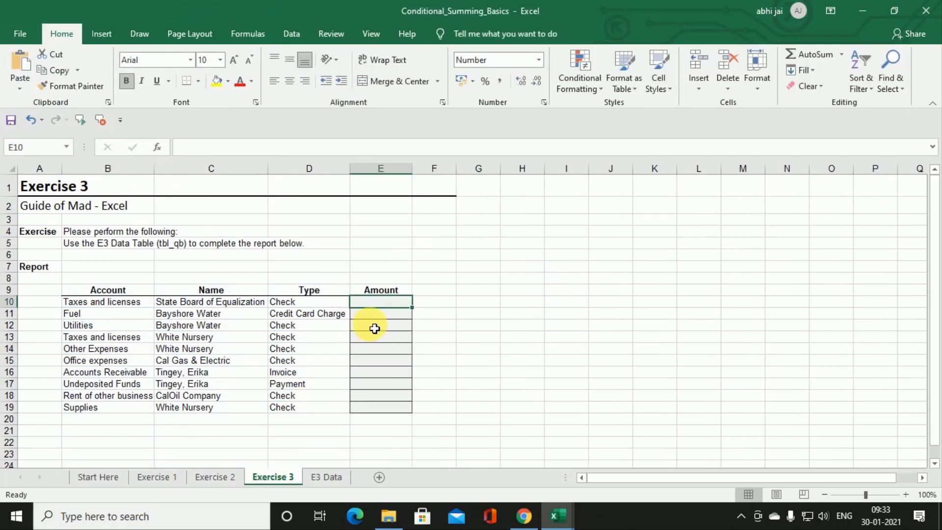
pyautogui.write('=')
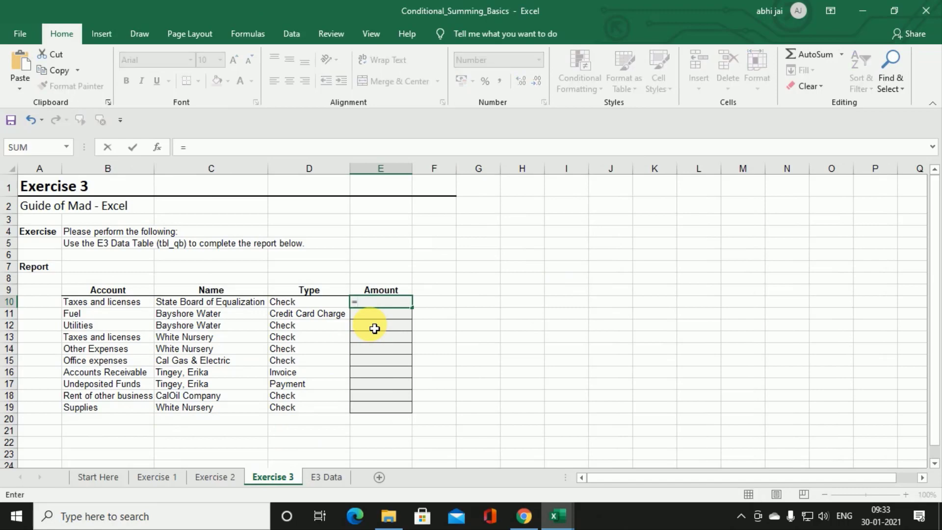
pyautogui.write('sum')
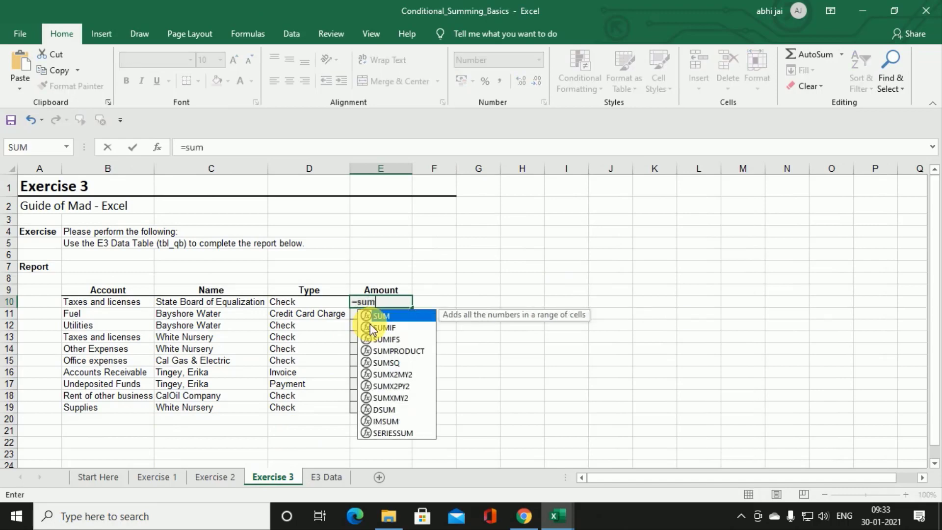
pyautogui.write('ifs')
pyautogui.press('Tab')
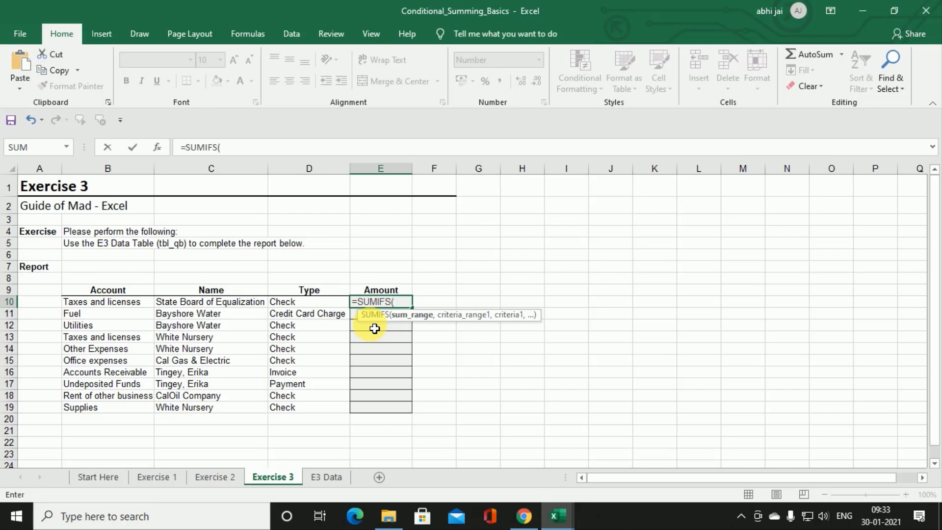
pyautogui.write('tb')
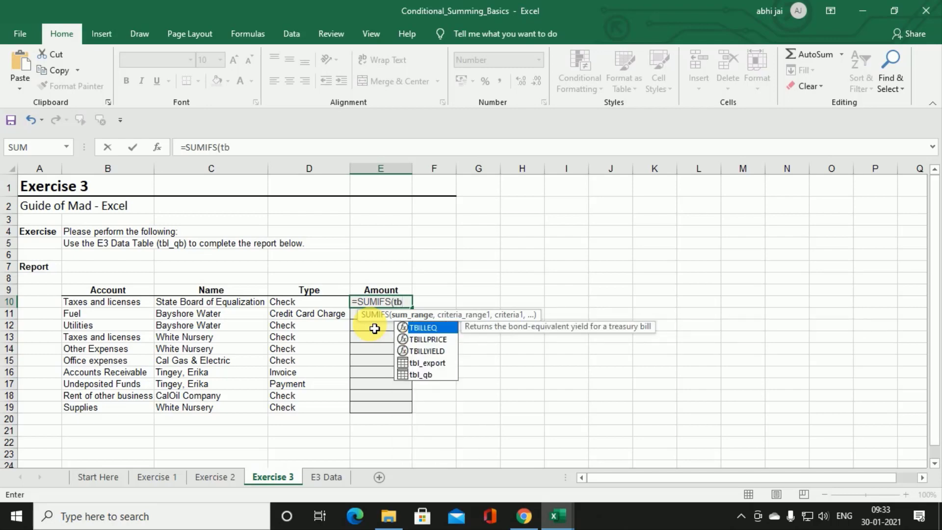
pyautogui.press('Down')
pyautogui.press('Down')
pyautogui.press('Down')
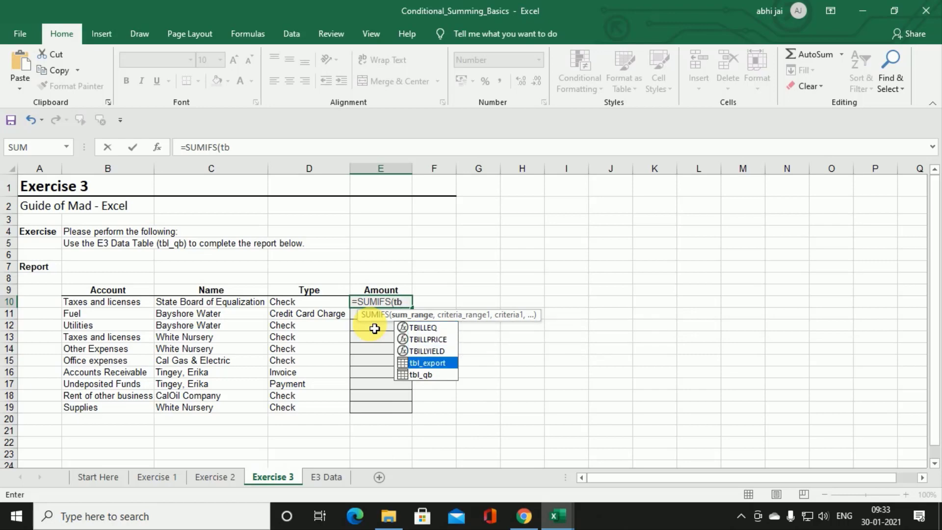
pyautogui.press('Down')
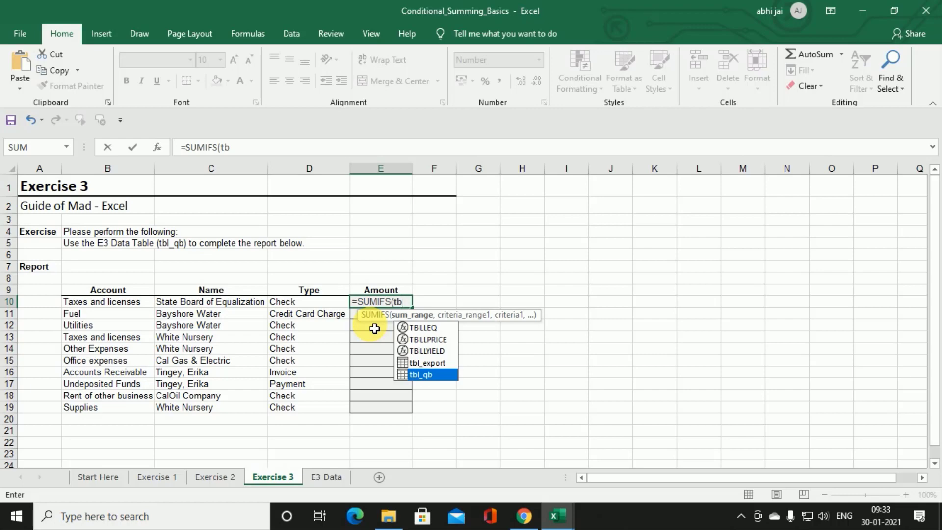
pyautogui.press('Tab')
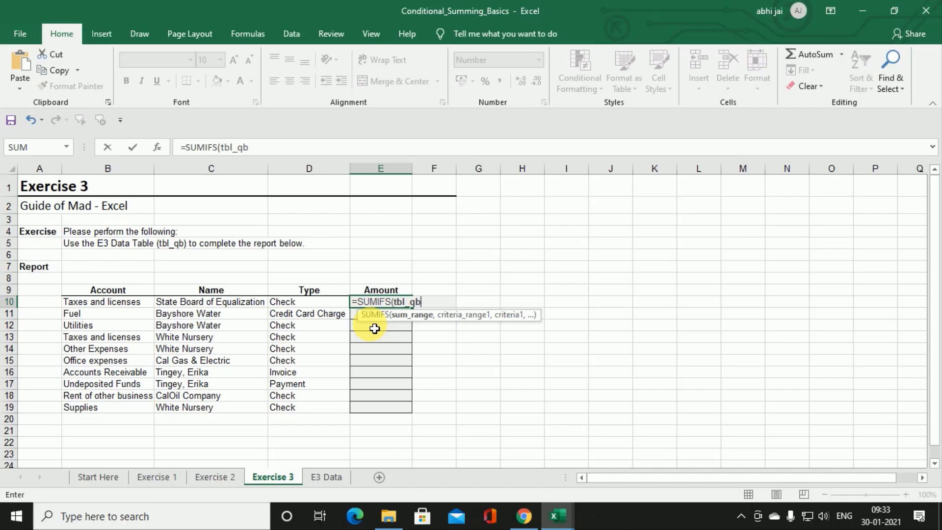
# Step: Complete the SUMIFS sum range in E10 with the Amount column, giving tbl_qb[Amount]
pyautogui.write('[')
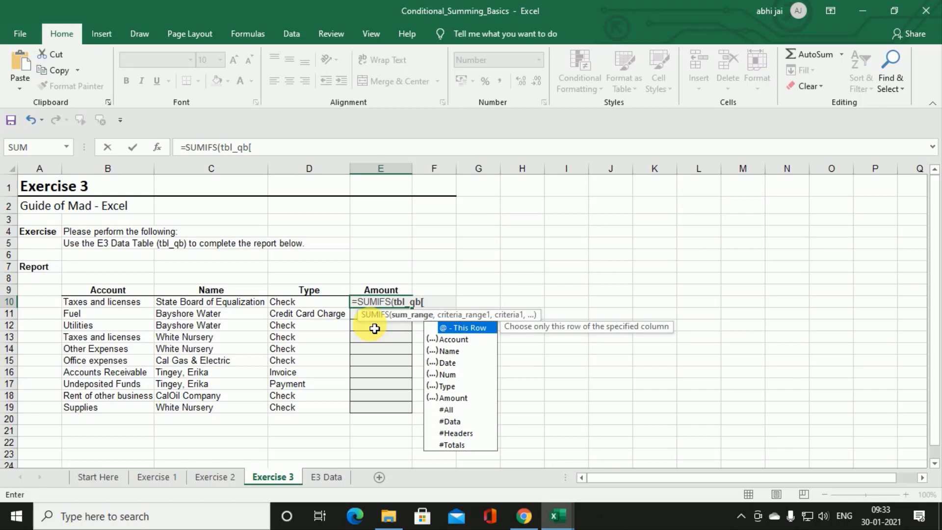
pyautogui.press('Down')
pyautogui.press('Down')
pyautogui.press('Down')
pyautogui.press('Down')
pyautogui.press('Down')
pyautogui.press('Down')
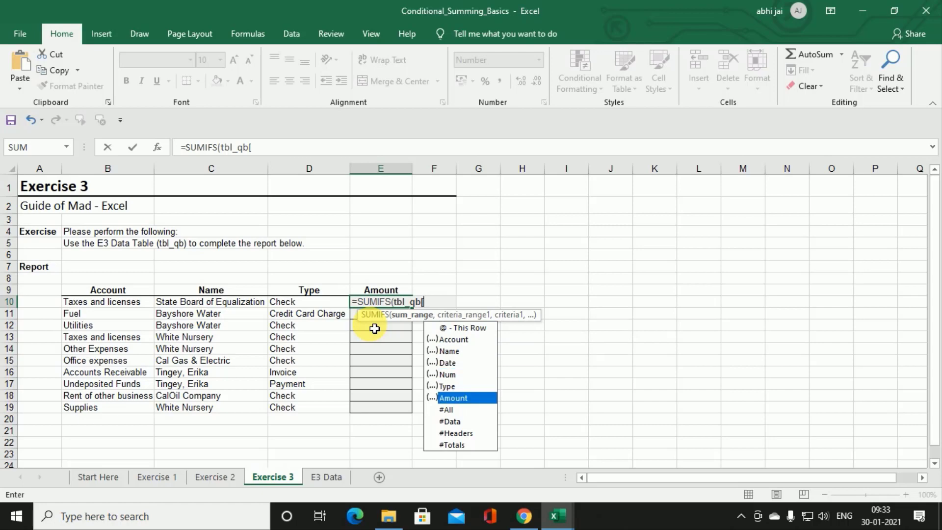
pyautogui.press('Tab')
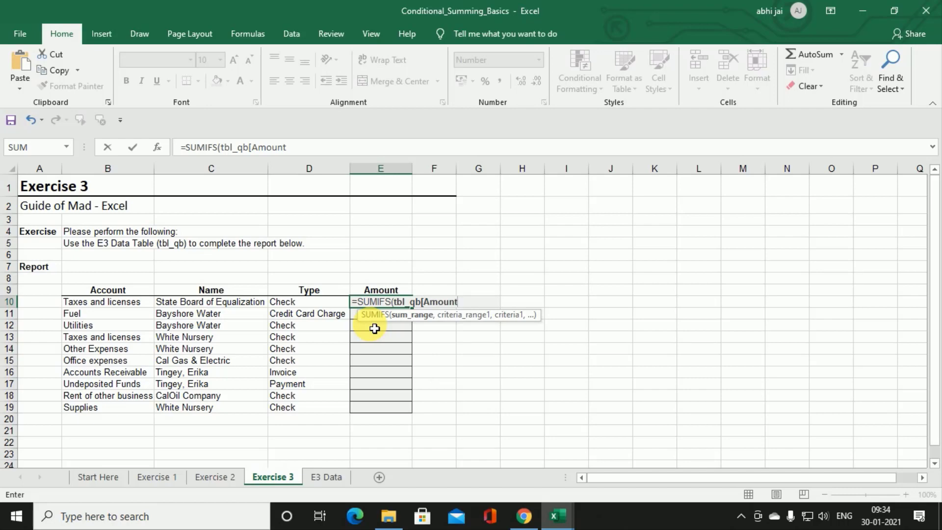
pyautogui.write('],')
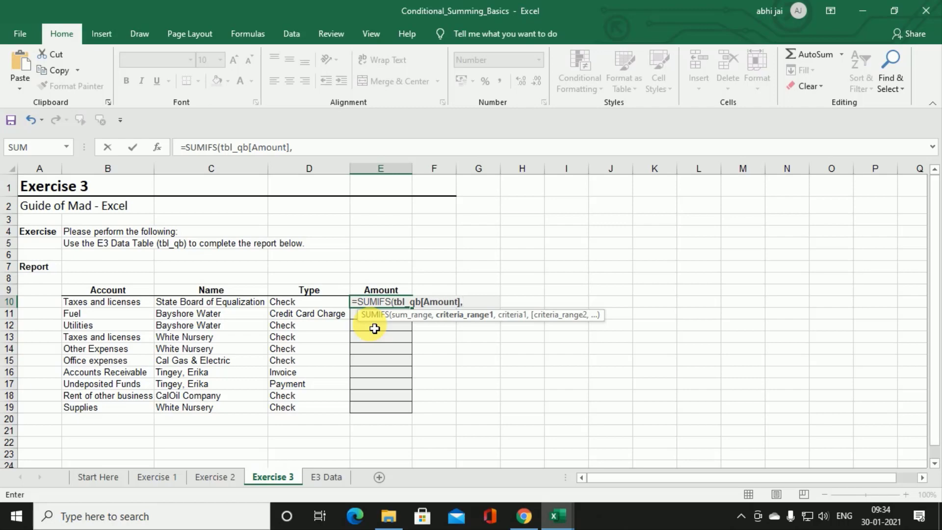
# Step: Add the first criteria pair to the SUMIFS formula in E10: range tbl_qb[Account] with criterion B10
pyautogui.write('tbl')
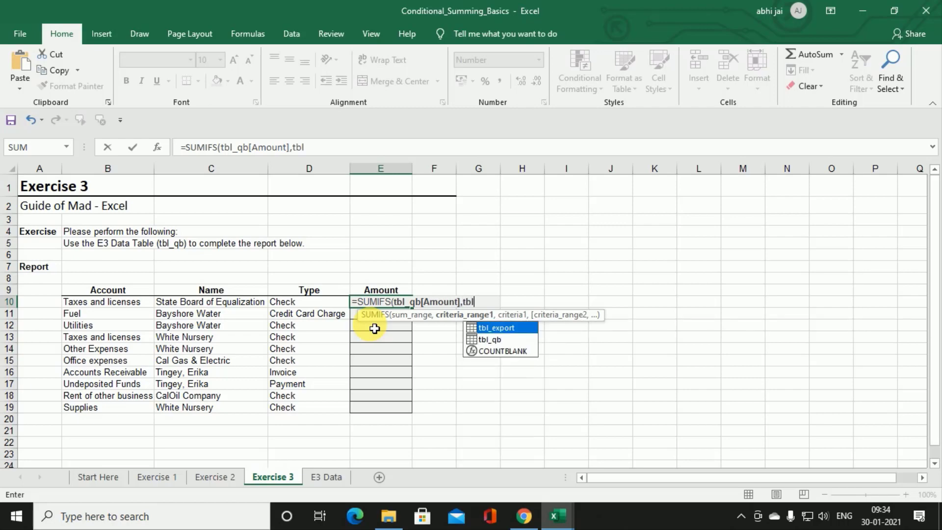
pyautogui.press('Down')
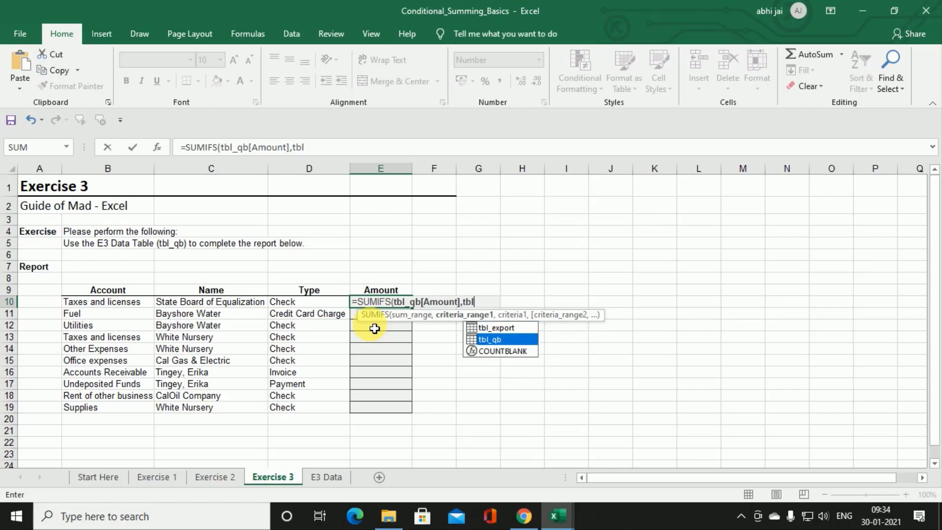
pyautogui.press('Tab')
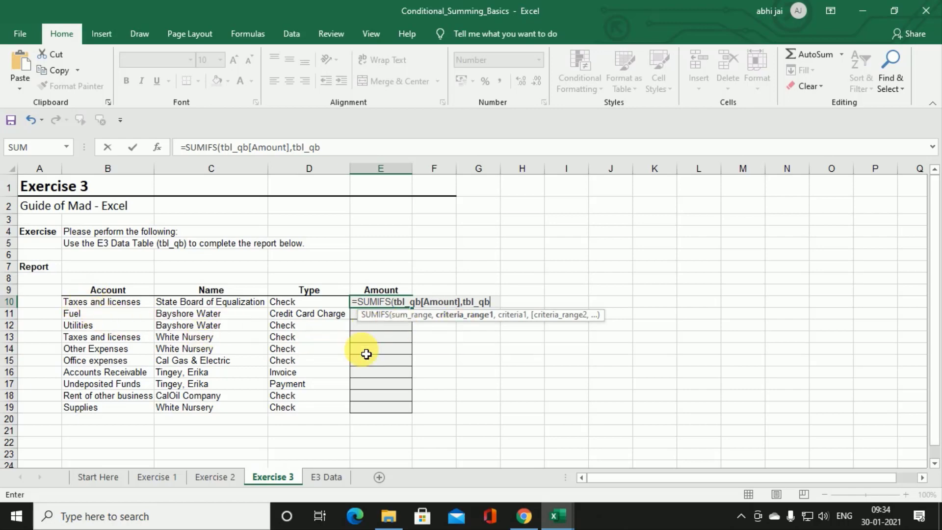
pyautogui.write('[')
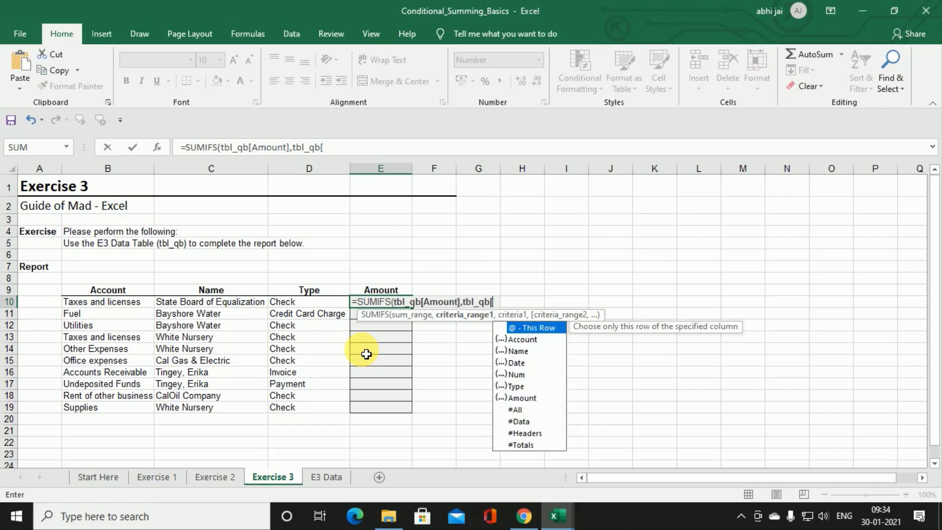
pyautogui.press('Down')
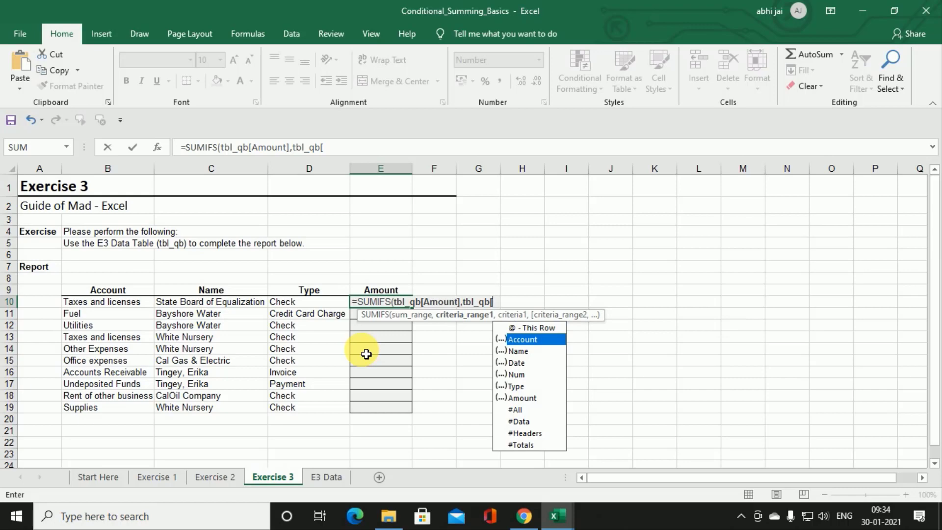
pyautogui.press('Tab')
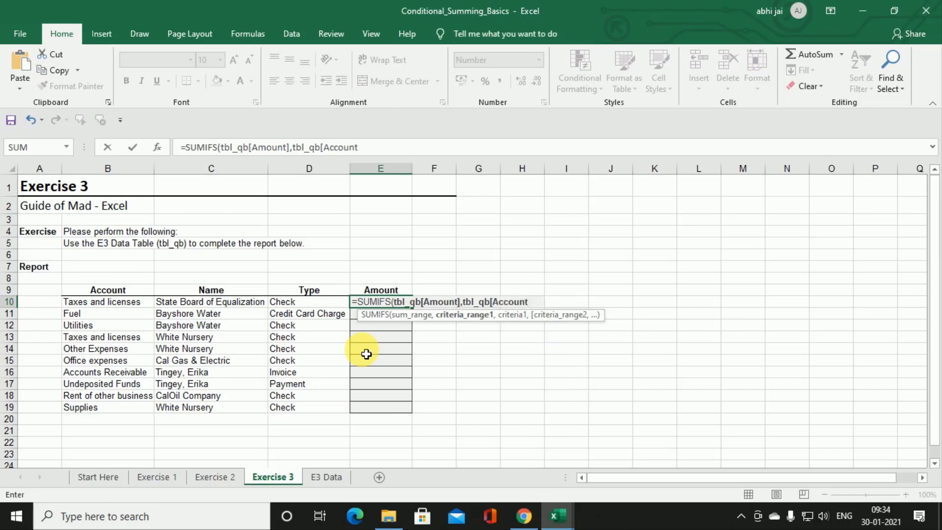
pyautogui.write('],')
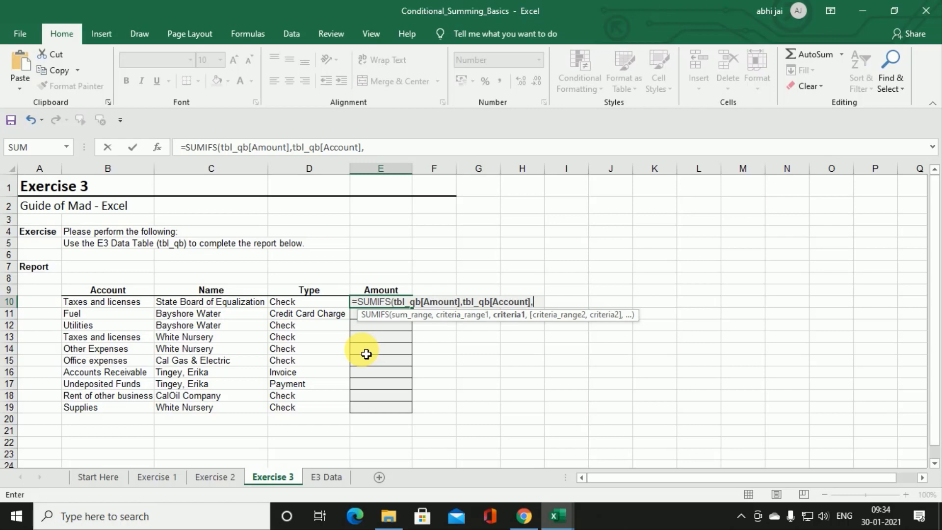
pyautogui.click(111, 303)
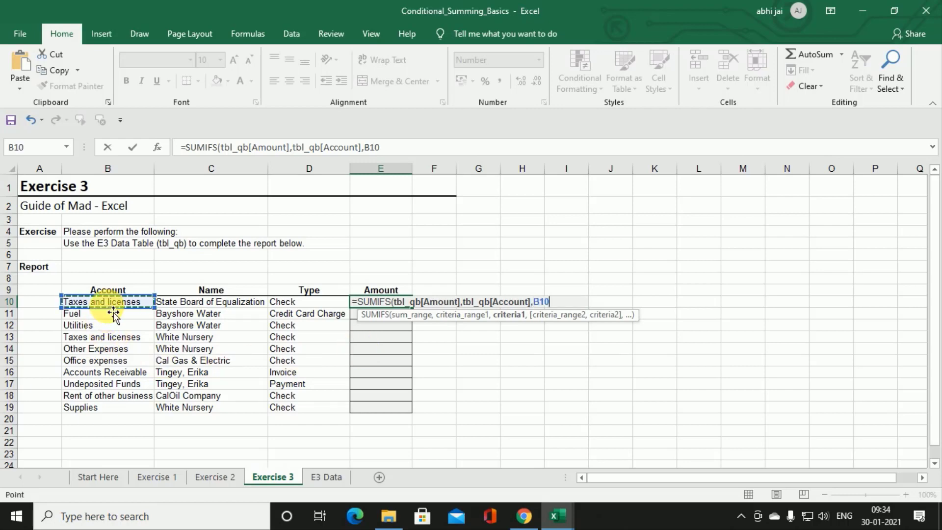
pyautogui.write(',')
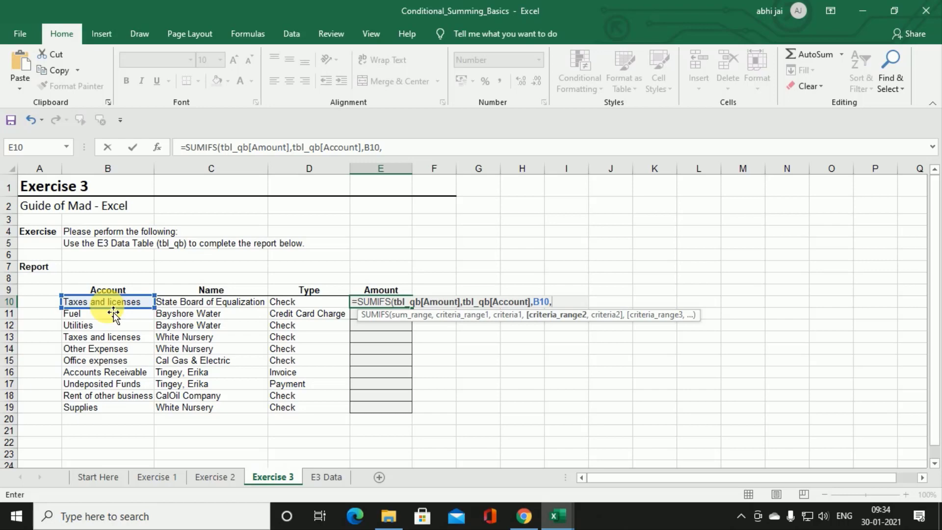
# Step: Add the second criteria pair to the E10 formula: range tbl_qb[Name] with criterion C10
pyautogui.write('tbl')
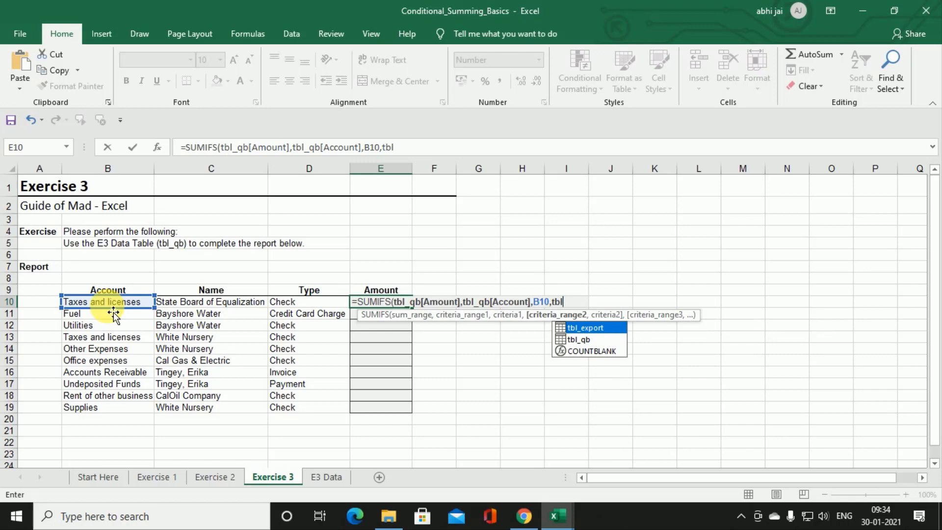
pyautogui.press('Down')
pyautogui.press('Tab')
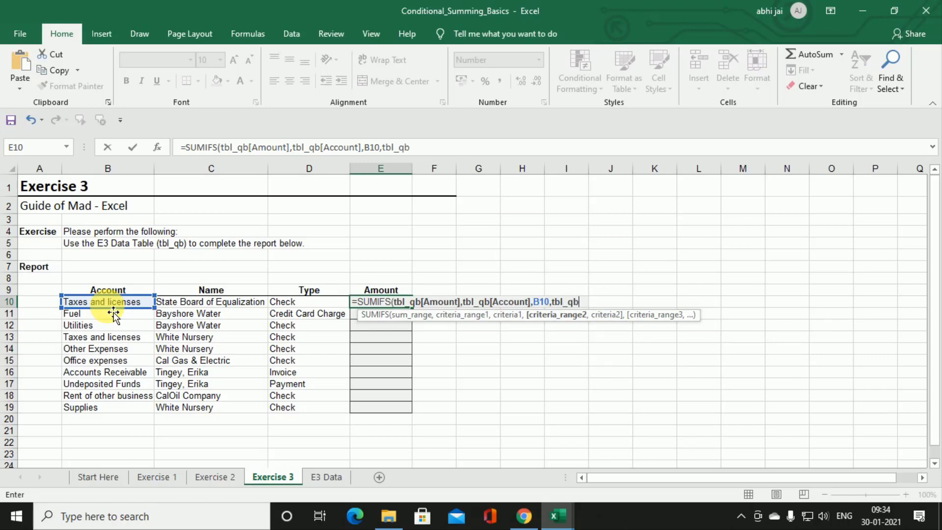
pyautogui.write('[')
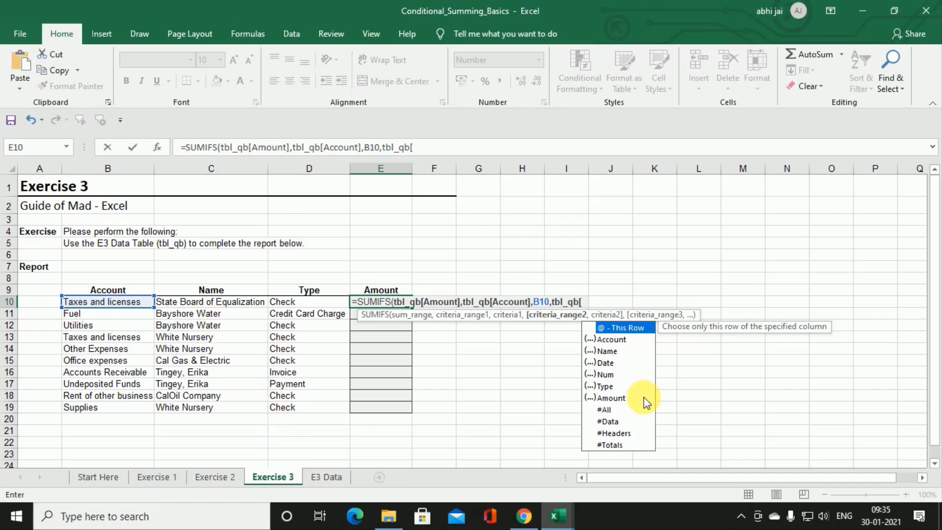
pyautogui.press('Down')
pyautogui.press('Down')
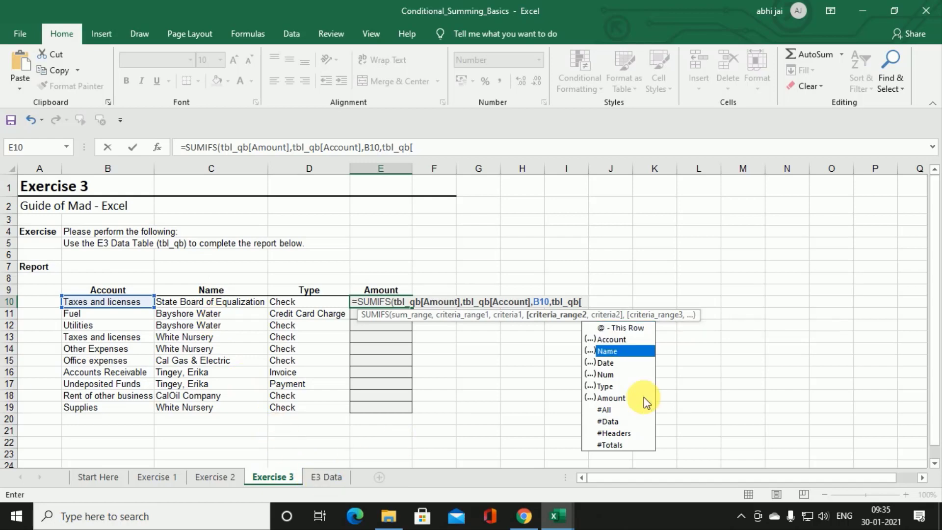
pyautogui.press('Tab')
pyautogui.write(']')
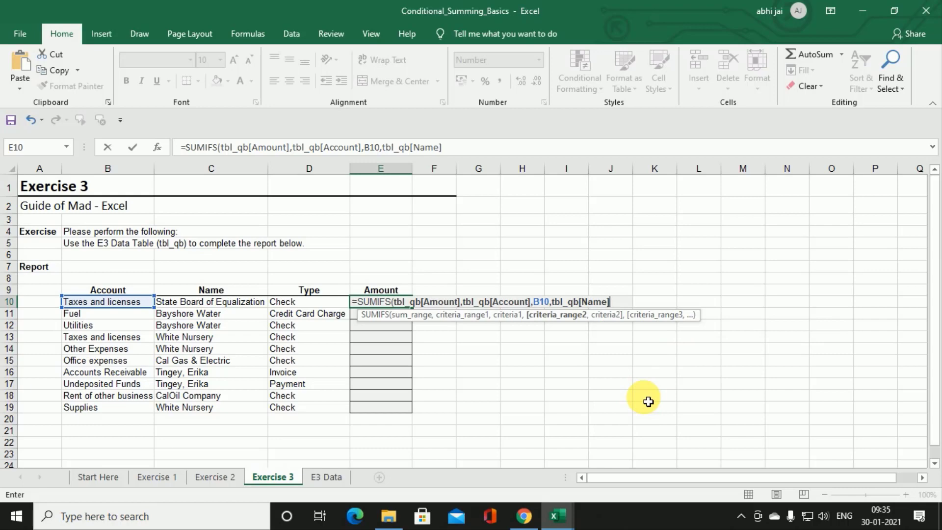
pyautogui.write(',')
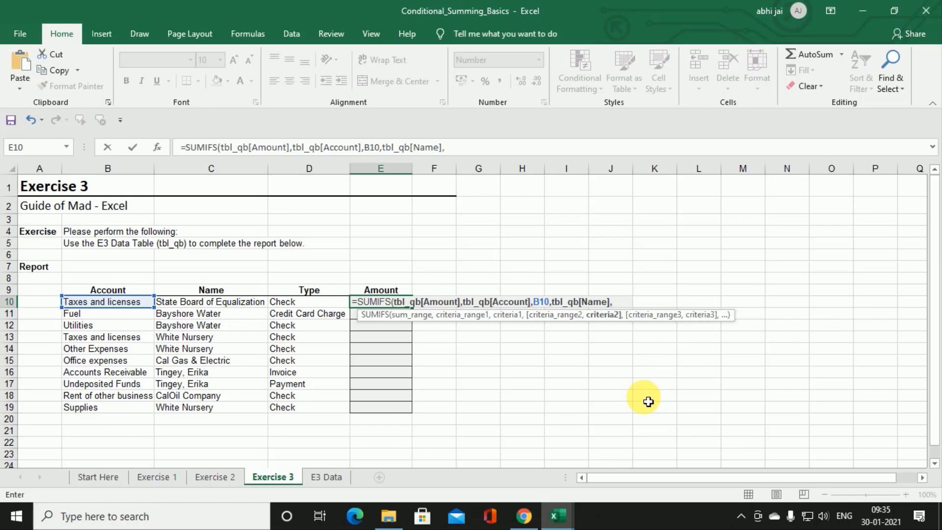
pyautogui.click(220, 304)
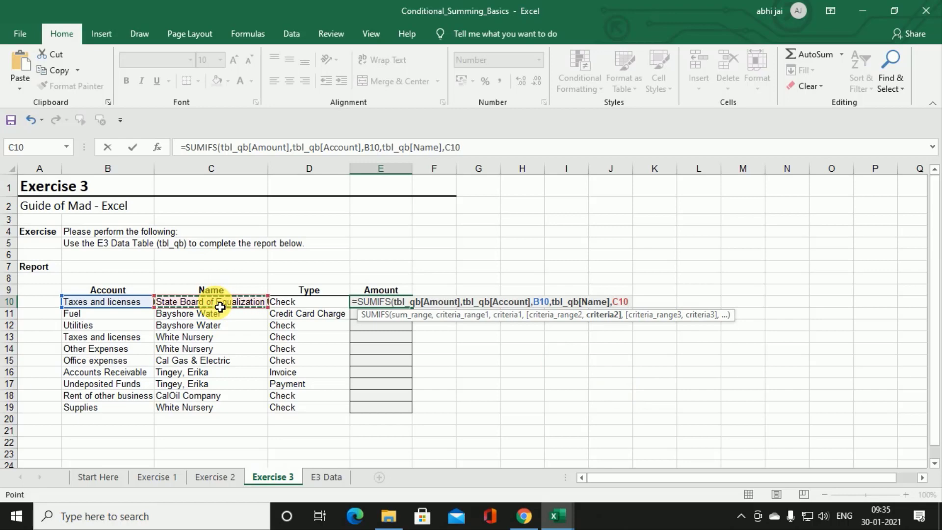
pyautogui.write(',')
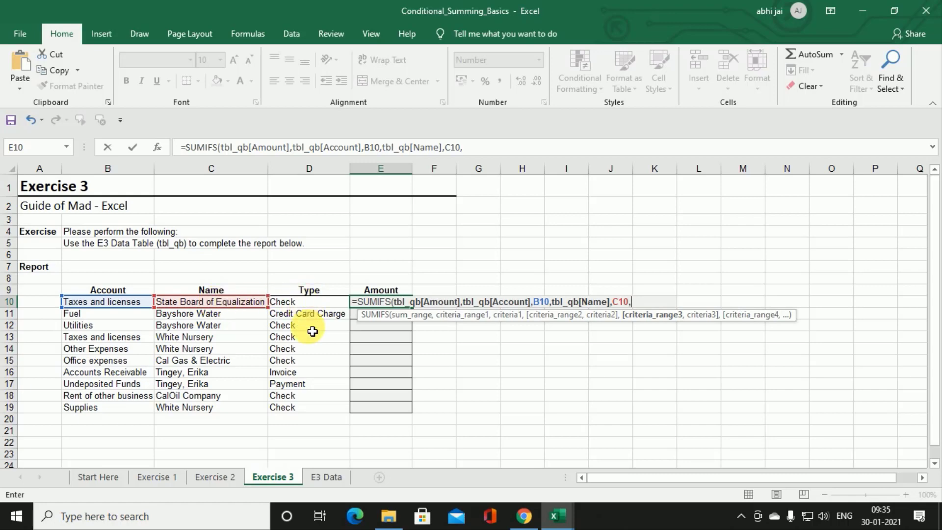
# Step: Add tbl_qb[Type] as the third criteria range of the SUMIFS formula in E10
pyautogui.write('tb')
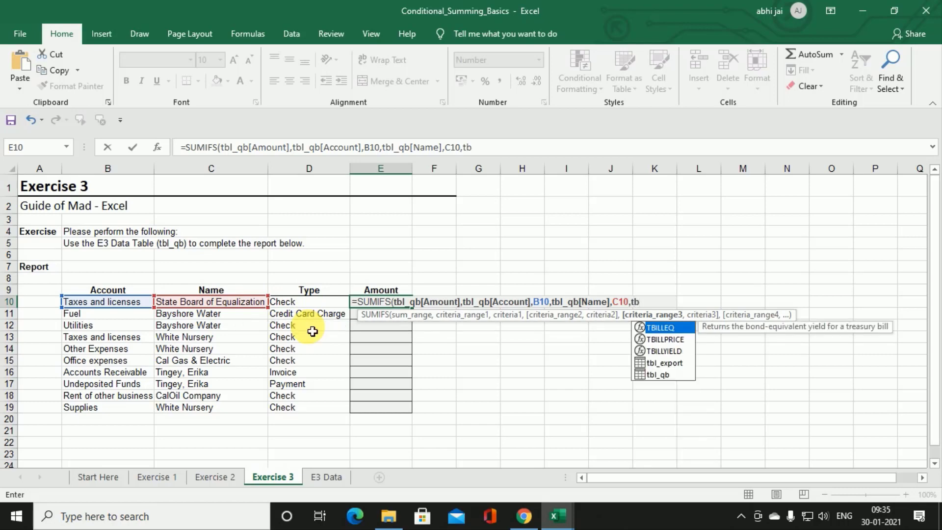
pyautogui.press('Down')
pyautogui.press('Down')
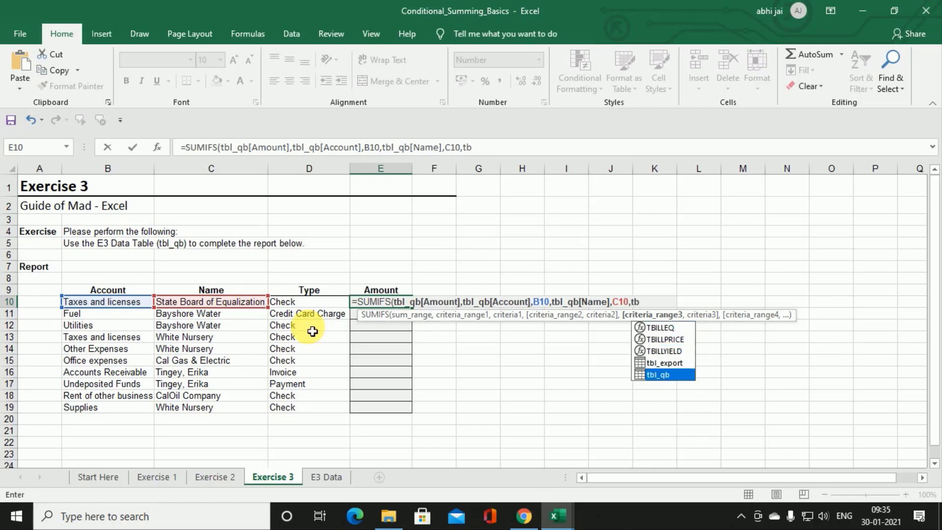
pyautogui.press('Tab')
pyautogui.write('[')
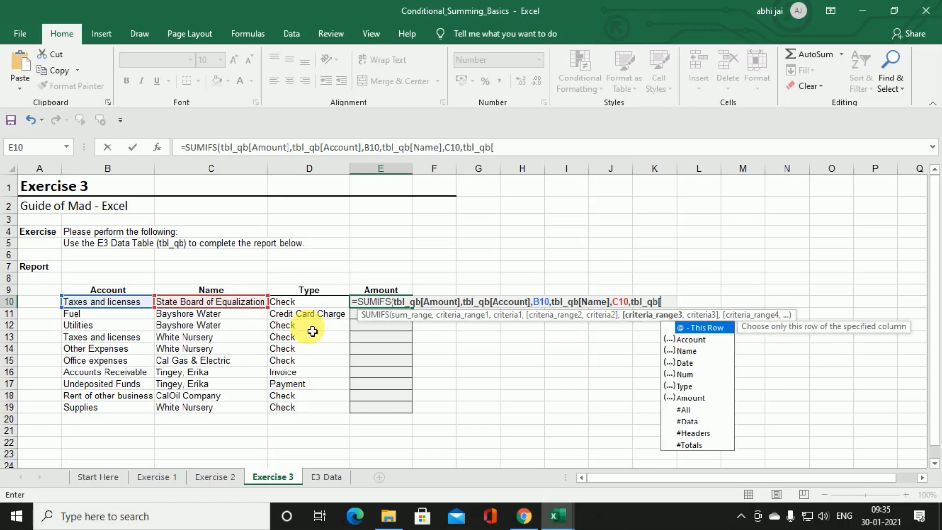
pyautogui.press('Down')
pyautogui.press('Down')
pyautogui.press('Down')
pyautogui.press('Down')
pyautogui.press('Down')
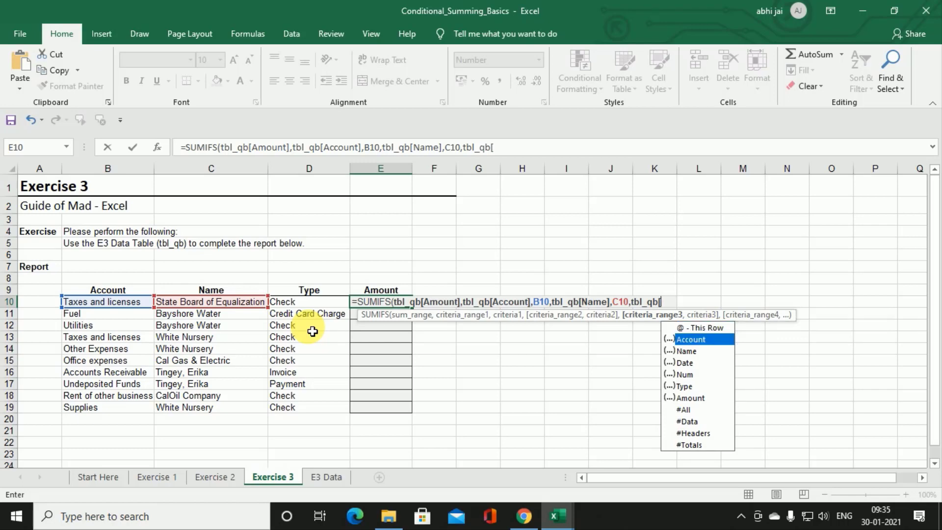
pyautogui.press('Tab')
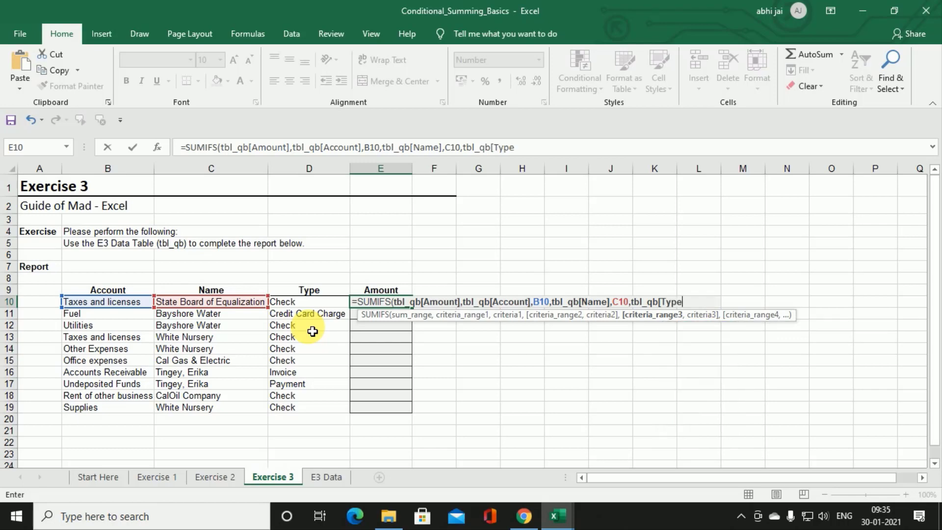
pyautogui.write('],')
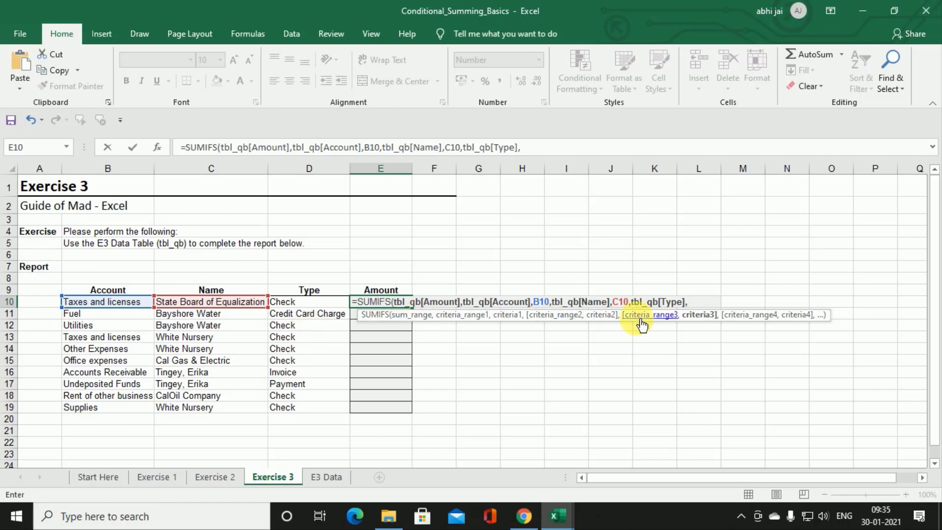
# Step: Complete the E10 formula with criterion D10 and fill it down the Amount column to E19
pyautogui.click(308, 308)
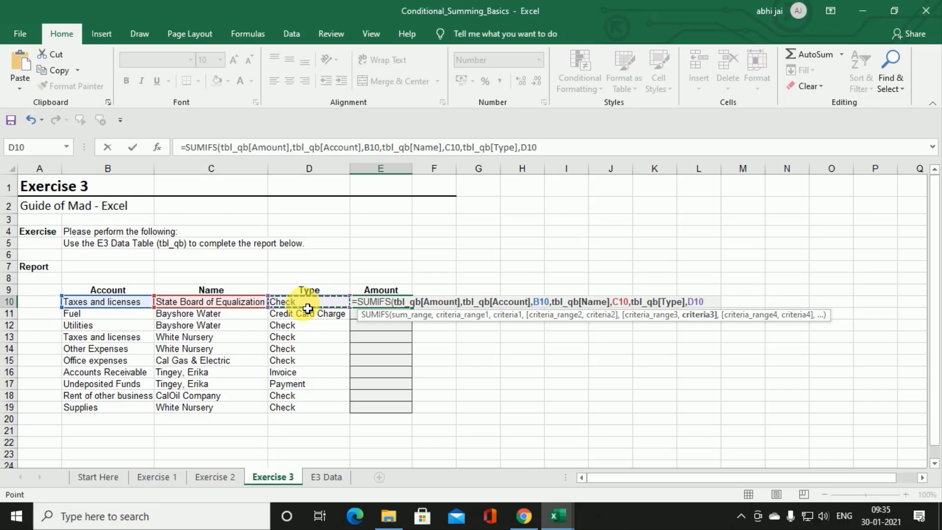
pyautogui.write(')')
pyautogui.hotkey('ctrl', 'Return')
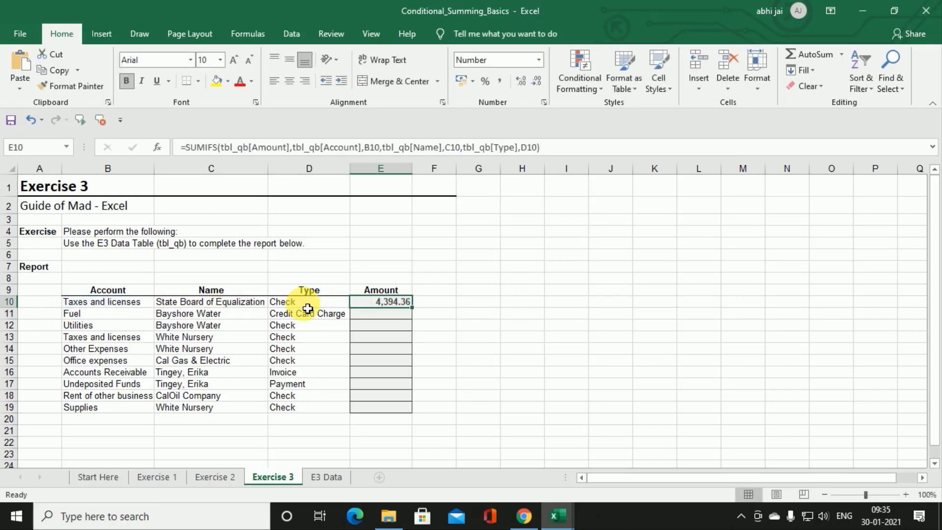
pyautogui.doubleClick(412, 308)
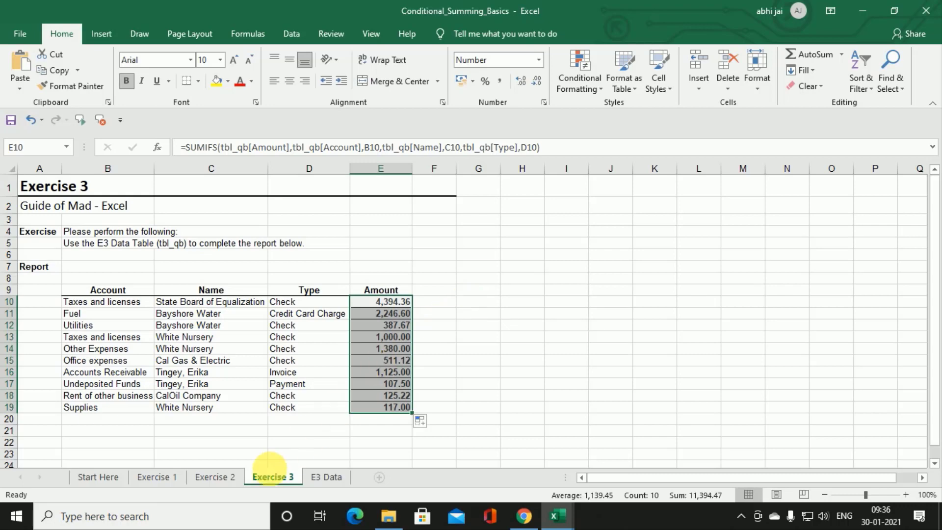
# Step: Clear the Amount formulas in cells D12:D17 of the Exercise 2 report
pyautogui.click(234, 478)
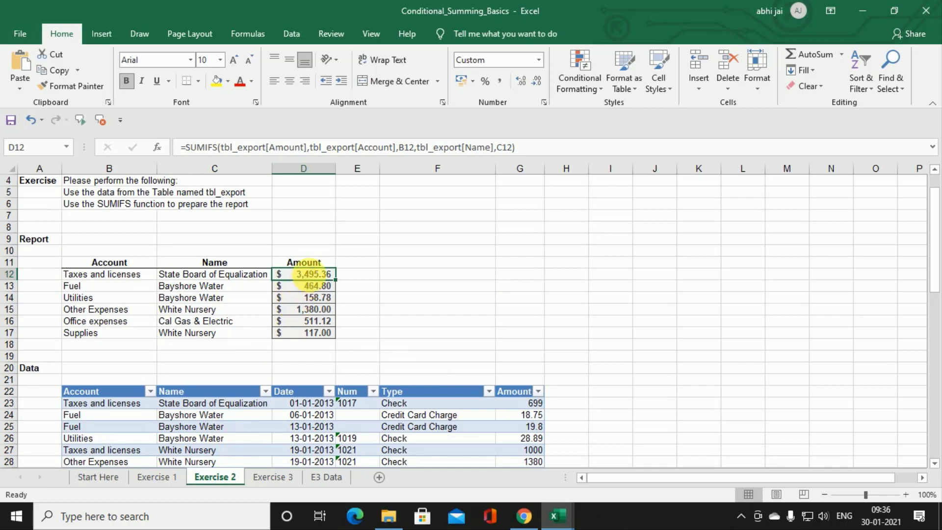
pyautogui.moveTo(311, 276); pyautogui.dragTo(312, 337)
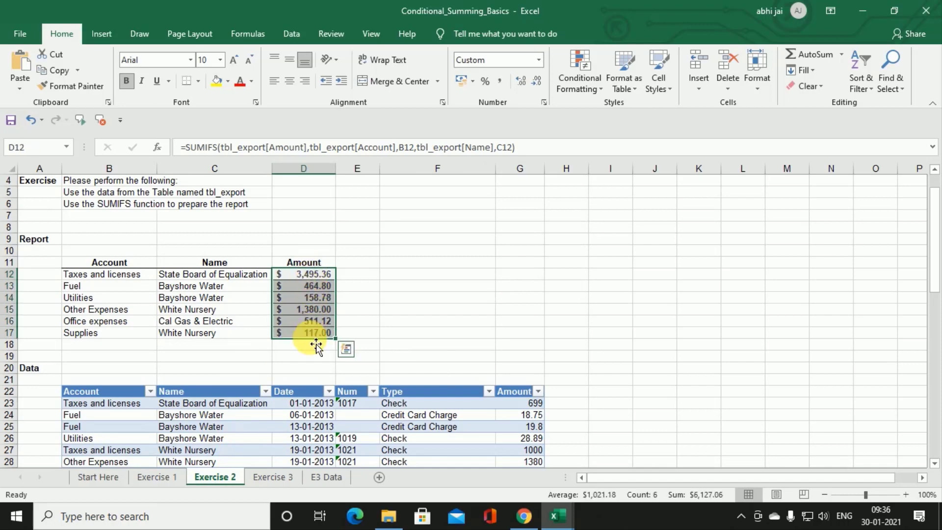
pyautogui.press('Delete')
# Step: Check the table name of the data table on the Exercise 2 sheet
pyautogui.click(305, 276)
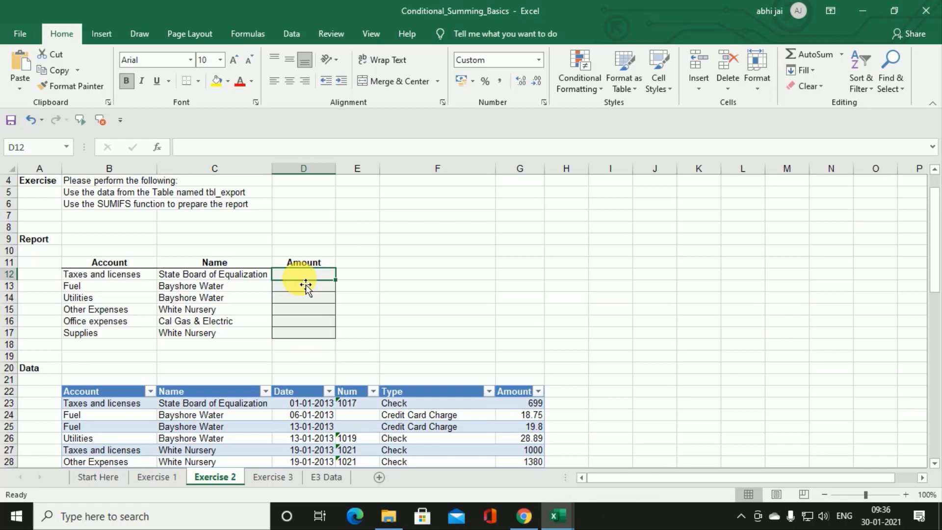
pyautogui.click(269, 438)
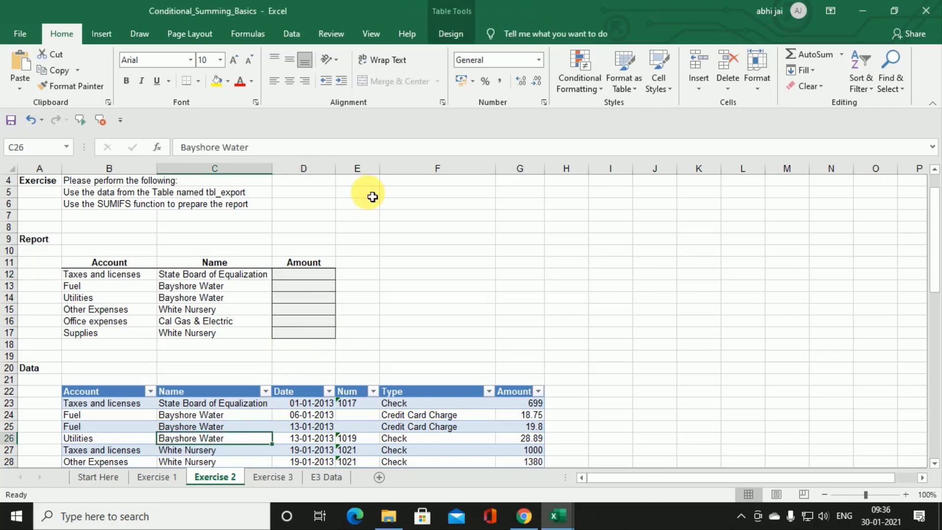
pyautogui.click(446, 34)
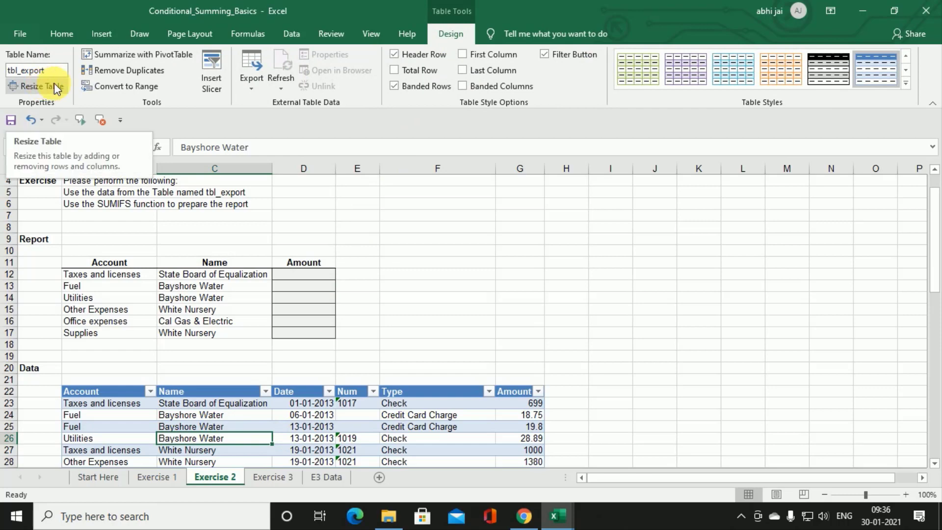
# Step: Begin a SUMIFS formula in cell D12 of the Exercise 2 report
pyautogui.click(301, 276)
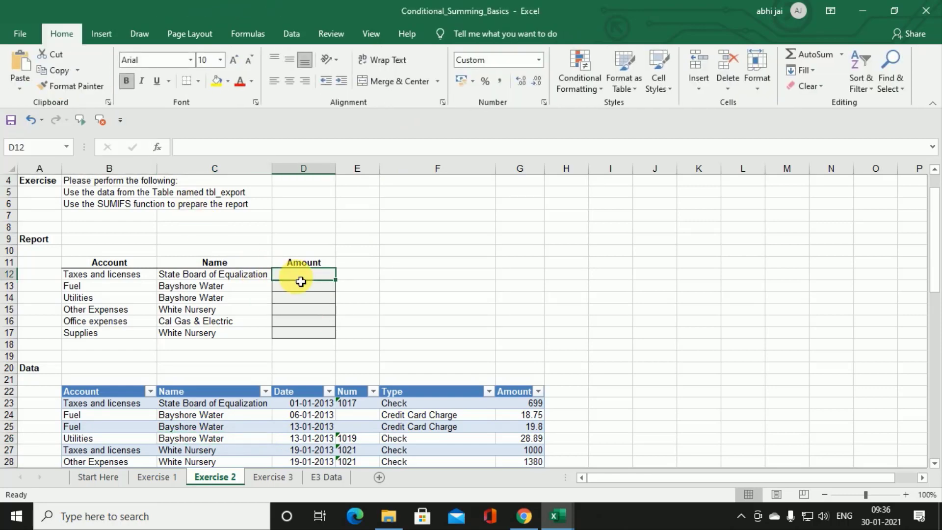
pyautogui.write('=sumif')
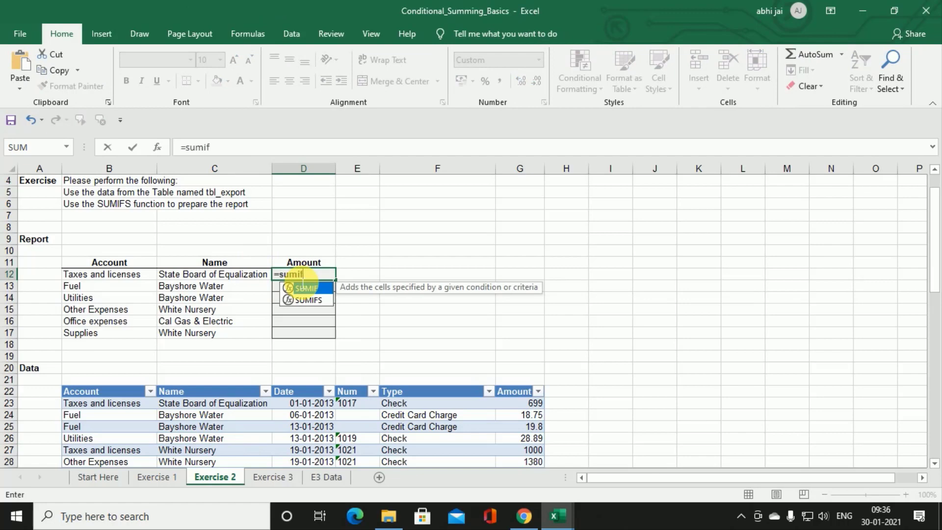
pyautogui.press('Down')
pyautogui.press('Tab')
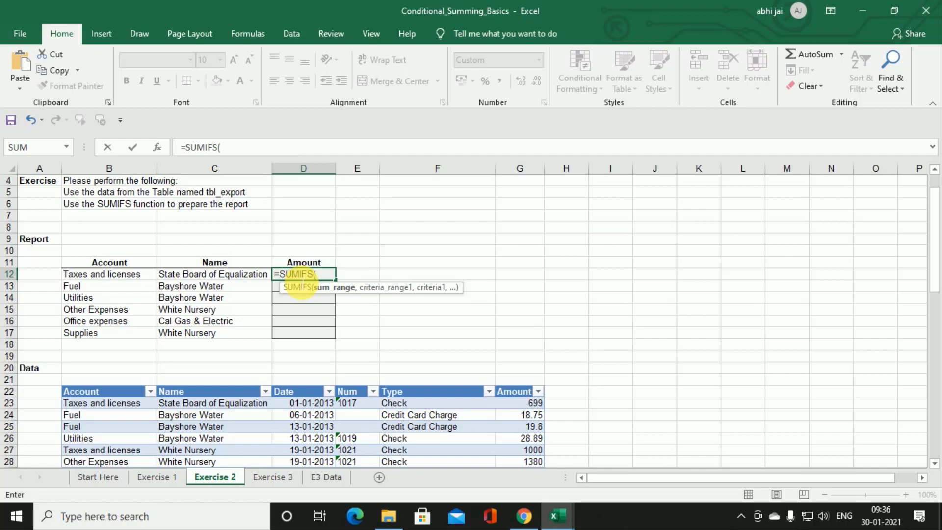
# Step: Set tbl_export[Amount] as the sum range of the SUMIFS formula in D12
pyautogui.write('t')
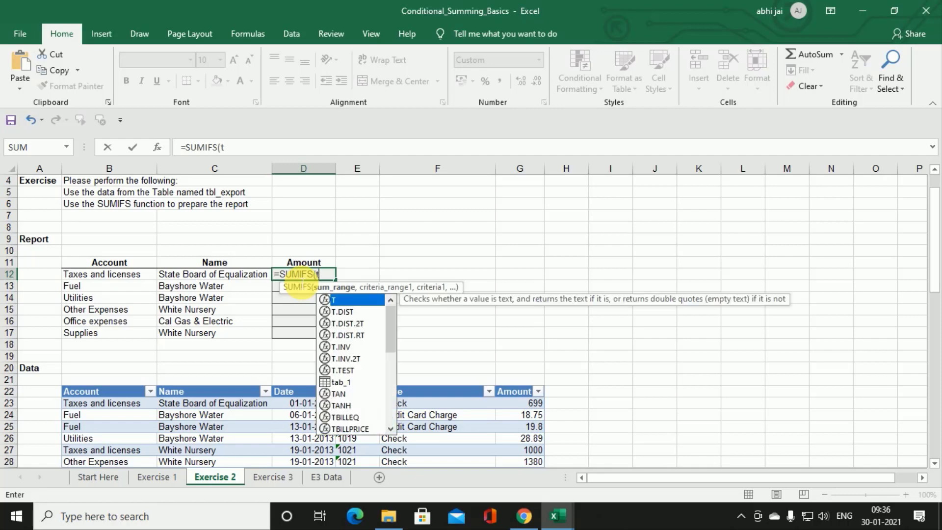
pyautogui.write('b')
pyautogui.press('Down')
pyautogui.press('Down')
pyautogui.press('Down')
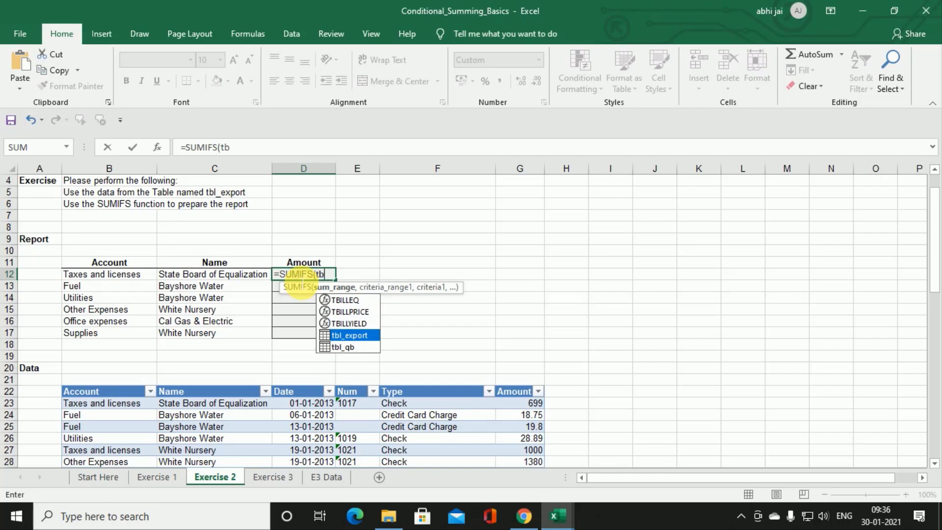
pyautogui.press('Tab')
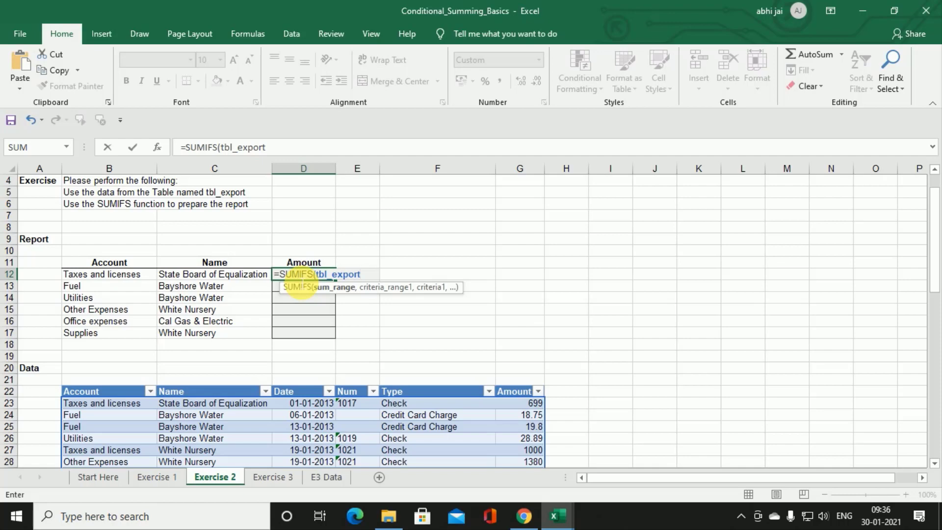
pyautogui.write('[')
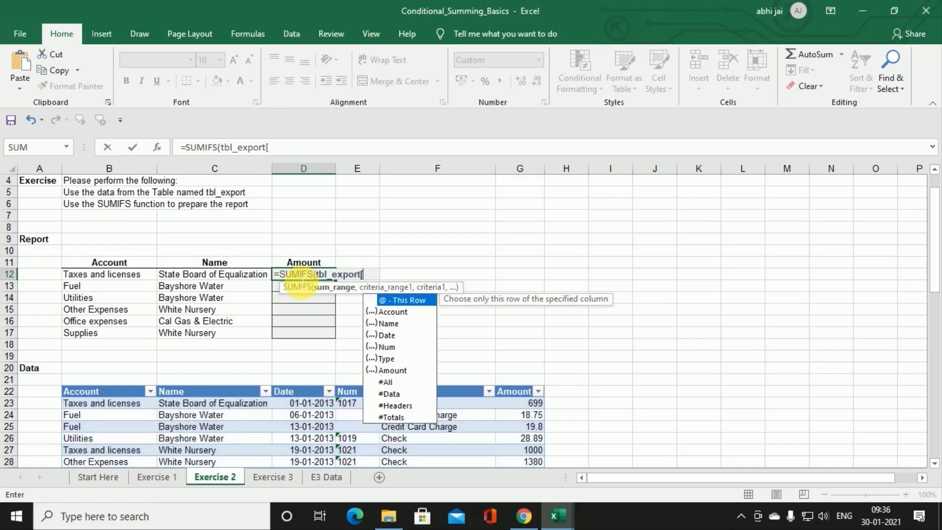
pyautogui.press('Down')
pyautogui.press('Down')
pyautogui.press('Down')
pyautogui.press('Down')
pyautogui.press('Down')
pyautogui.press('Down')
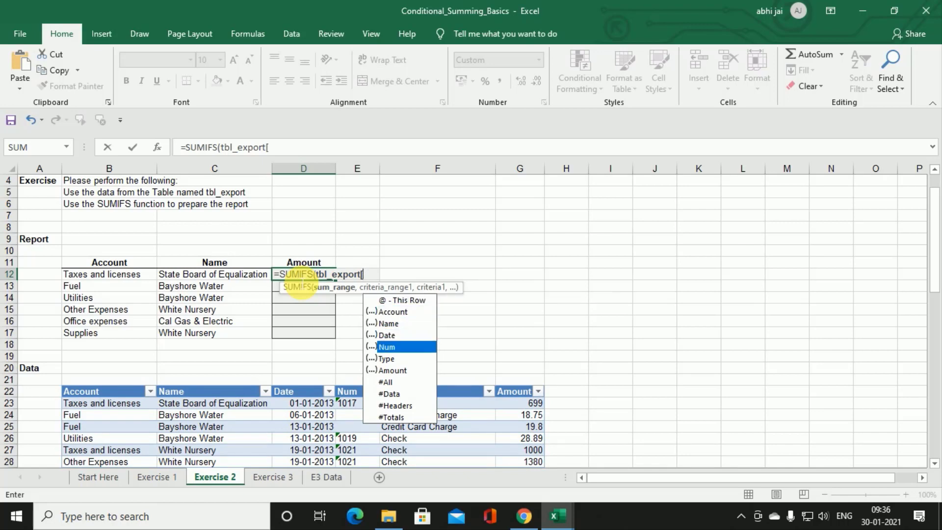
pyautogui.press('Tab')
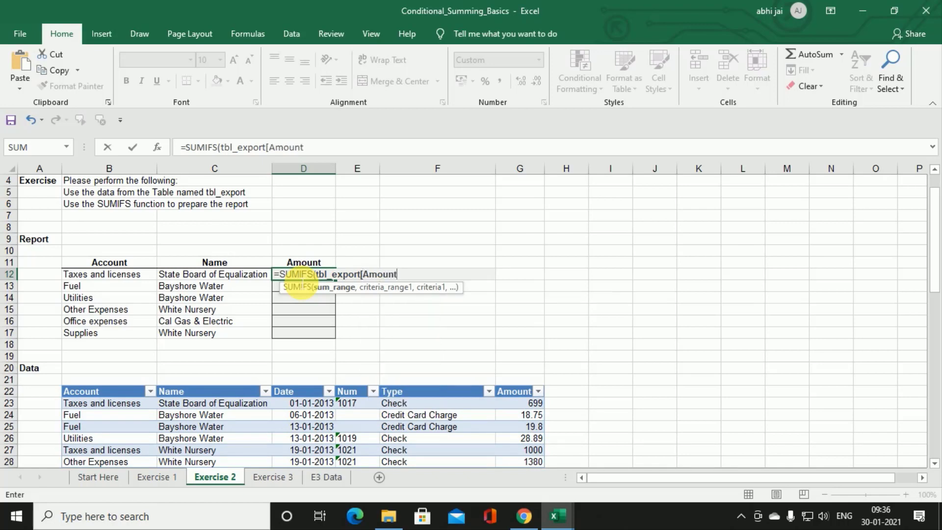
pyautogui.write(']')
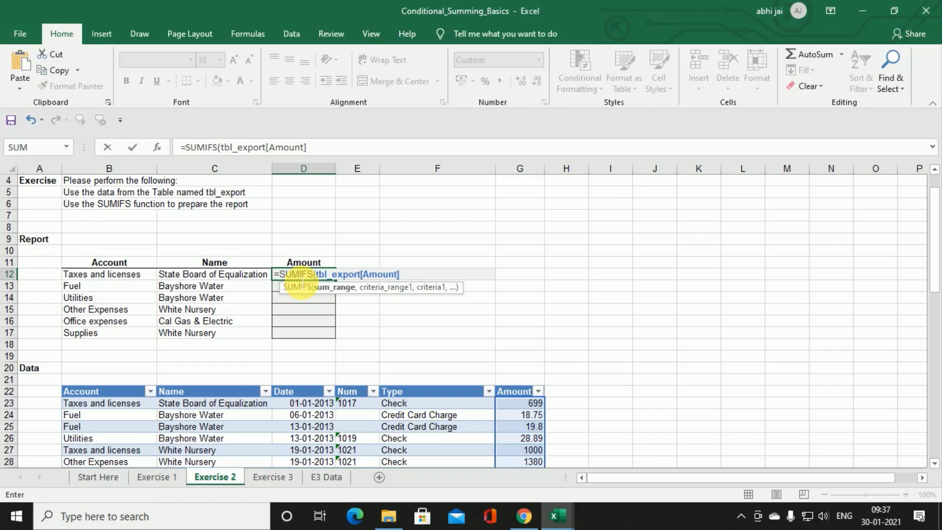
pyautogui.write(',')
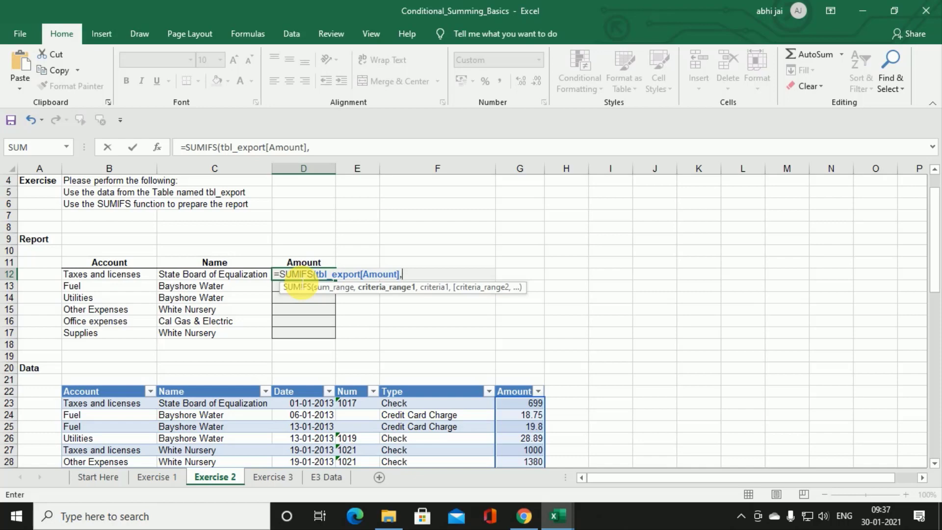
# Step: Add tbl_export[Account] as the first criteria range of the D12 formula, with B12 as its criterion
pyautogui.write('tbl')
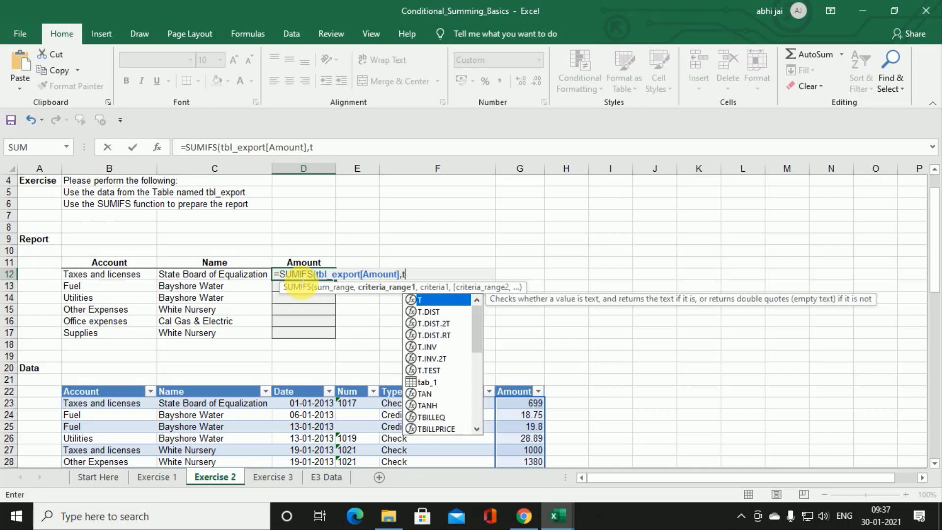
pyautogui.press('Tab')
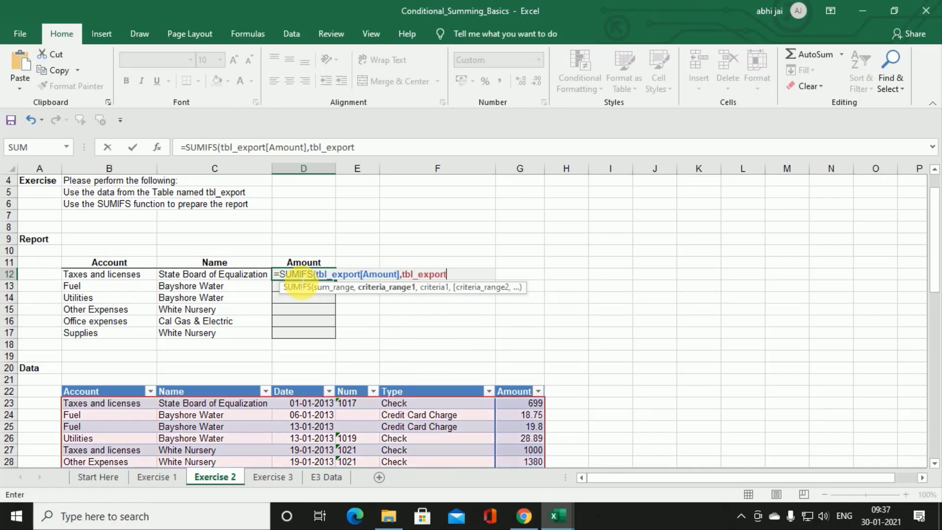
pyautogui.write('[')
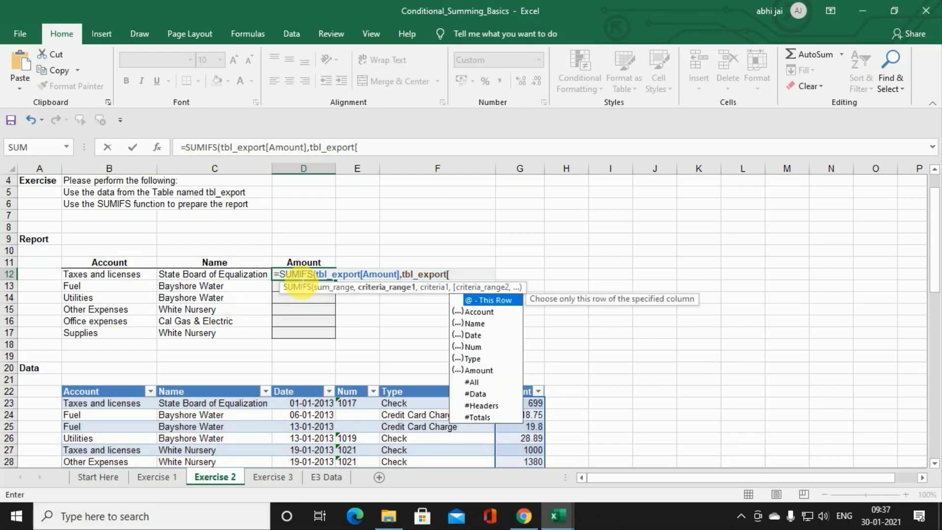
pyautogui.write('A')
pyautogui.press('Tab')
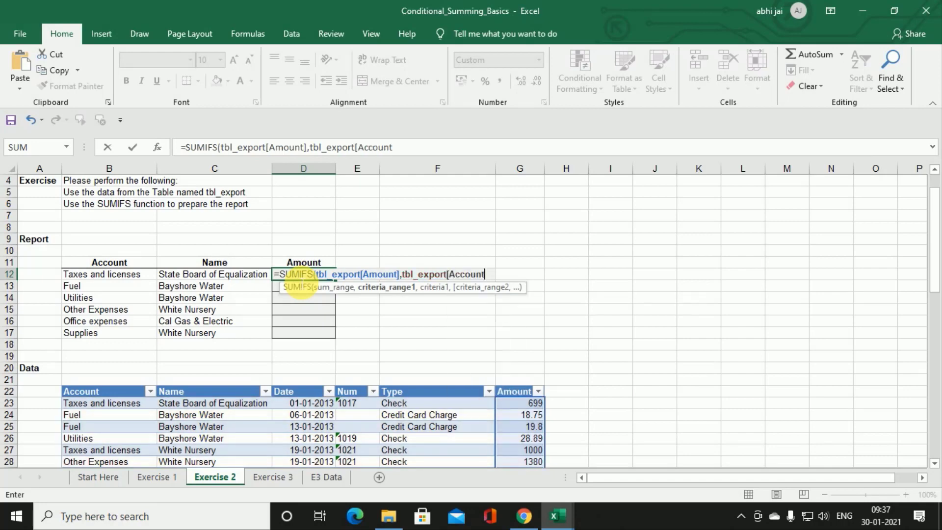
pyautogui.write(']')
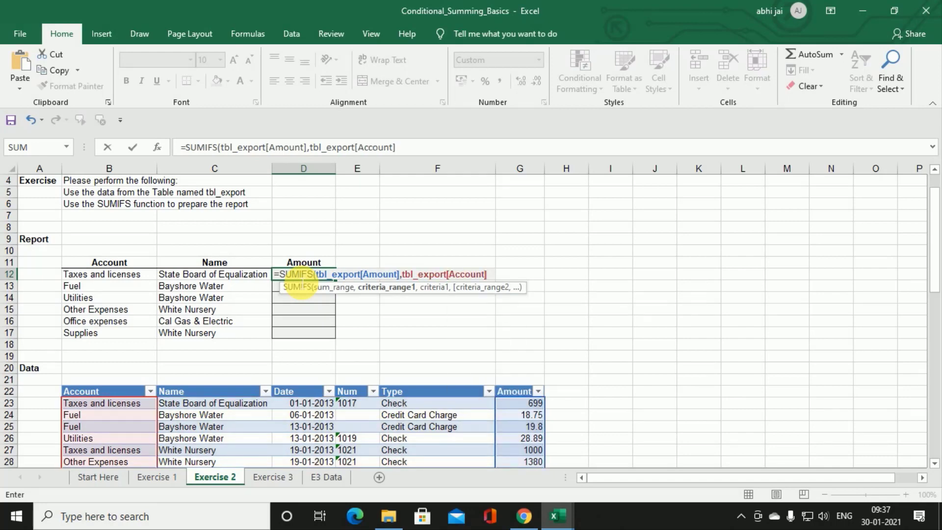
pyautogui.write(',')
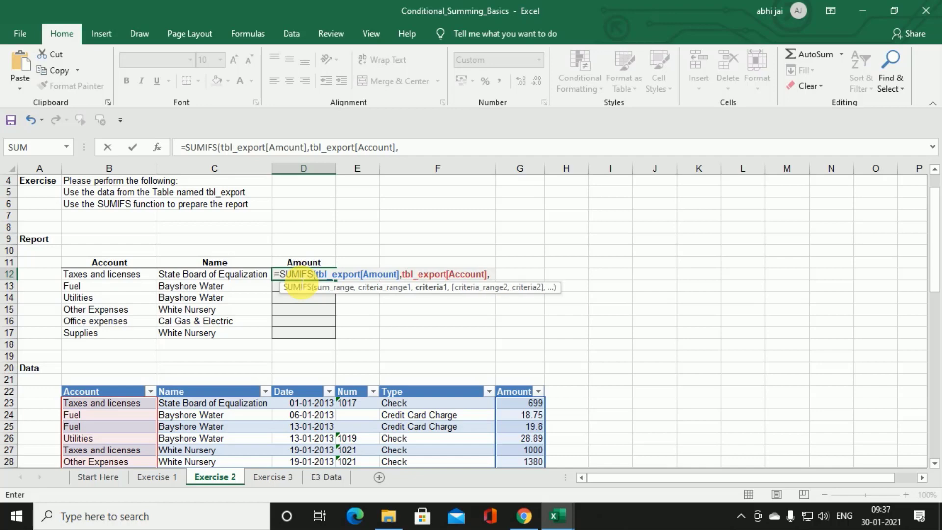
pyautogui.click(117, 281)
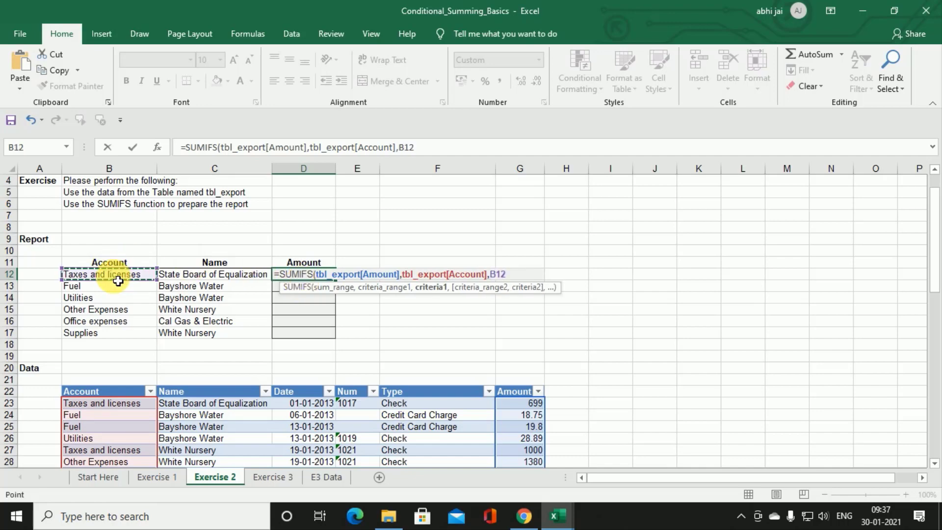
pyautogui.write(',')
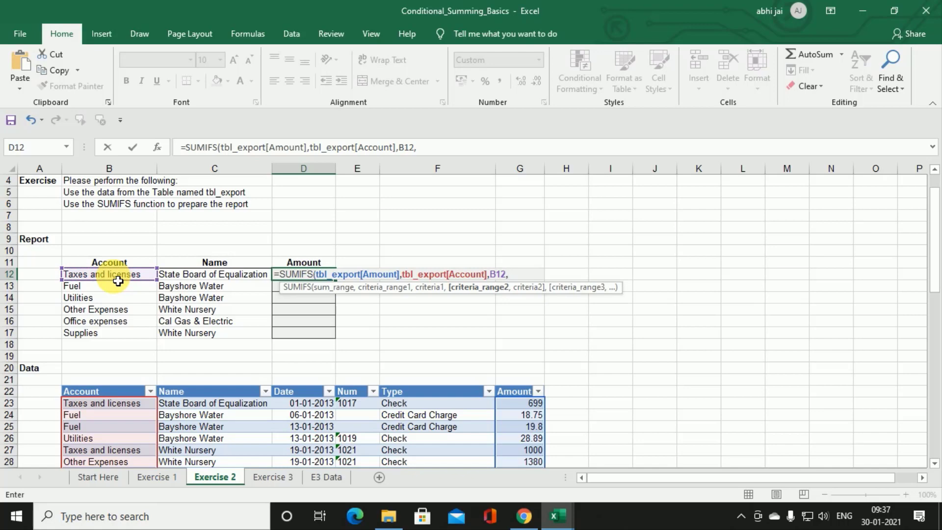
# Step: Add tbl_export[Name] as the second criteria range of the SUMIFS formula in D12
pyautogui.write('tb')
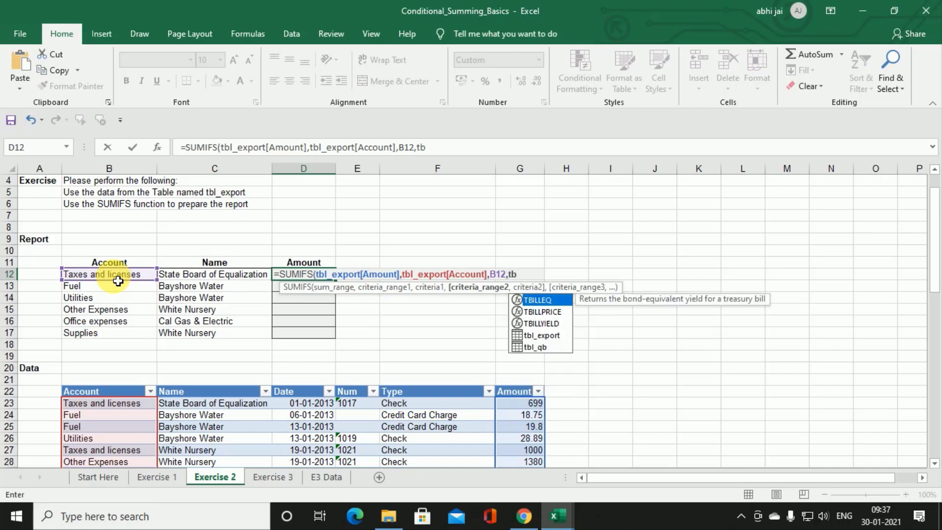
pyautogui.press('Down')
pyautogui.press('Down')
pyautogui.press('Down')
pyautogui.press('Tab')
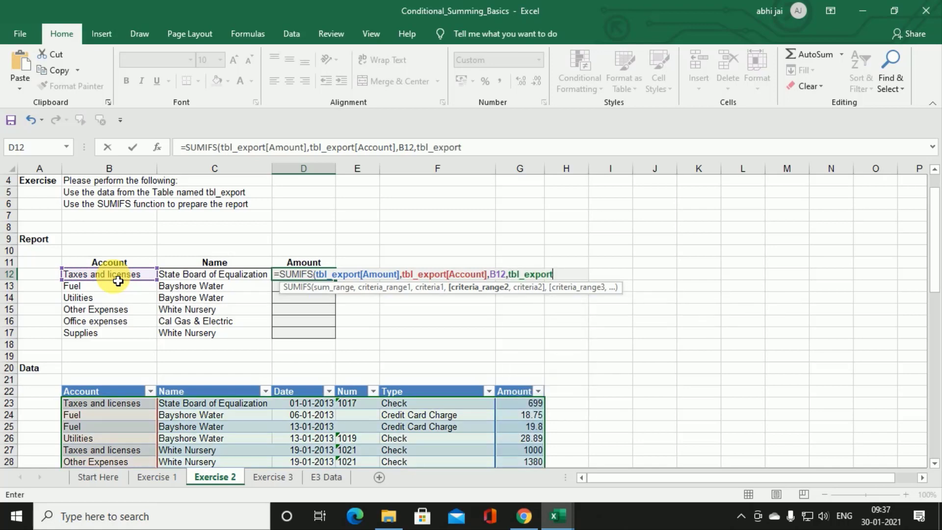
pyautogui.write('[')
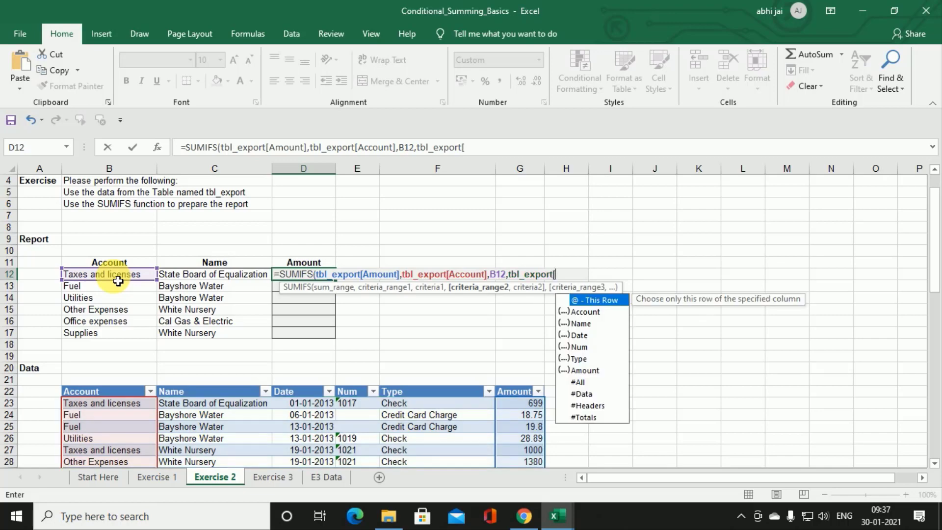
pyautogui.press('Down')
pyautogui.press('Down')
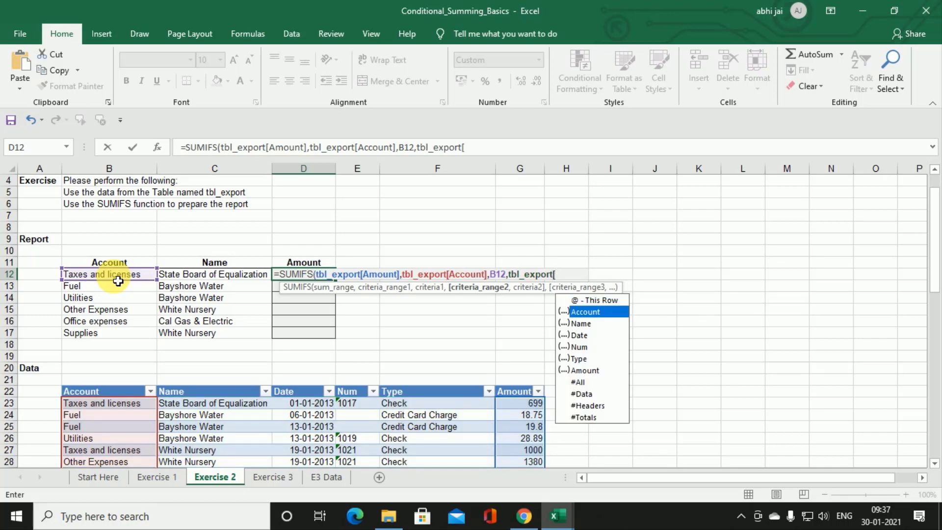
pyautogui.press('Up')
pyautogui.press('Tab')
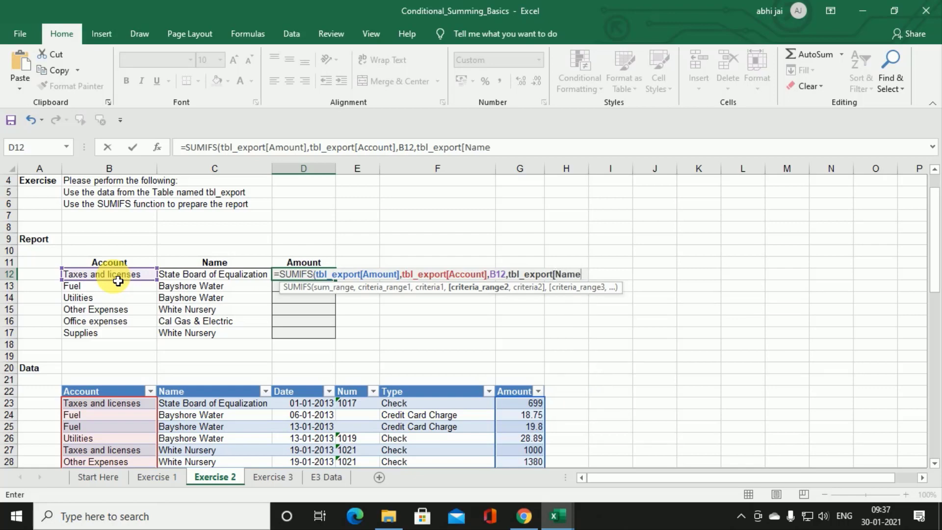
pyautogui.write(']')
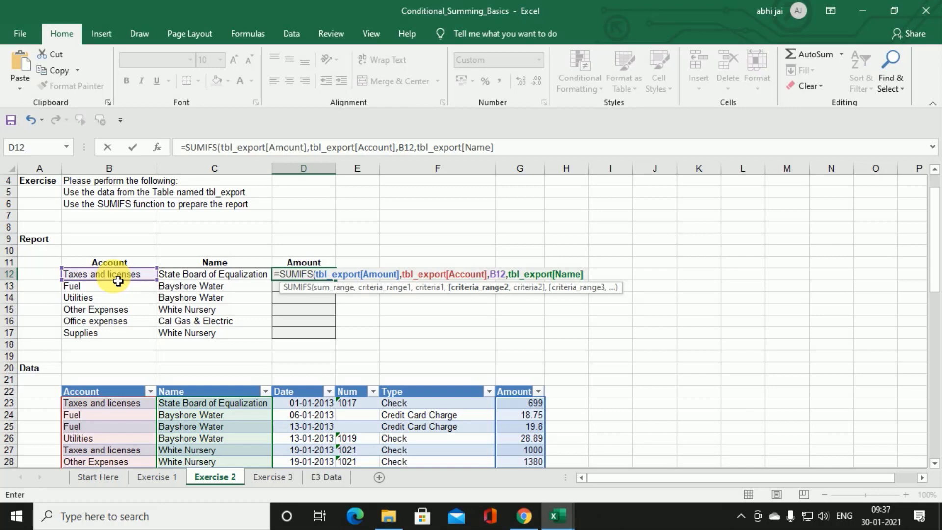
# Step: Complete the D12 formula with criterion C12 and fill it down the Amount column to D17
pyautogui.write(',')
pyautogui.click(173, 277)
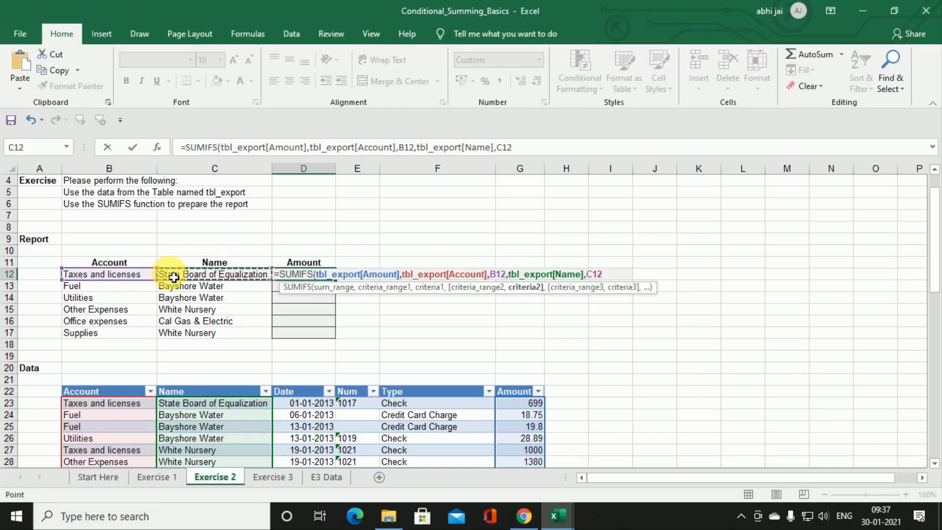
pyautogui.press('Return')
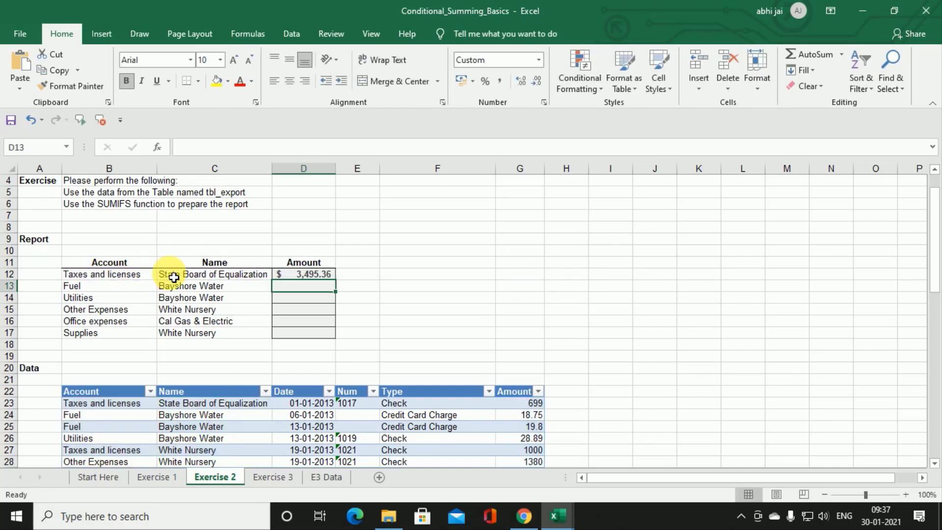
pyautogui.press('Up')
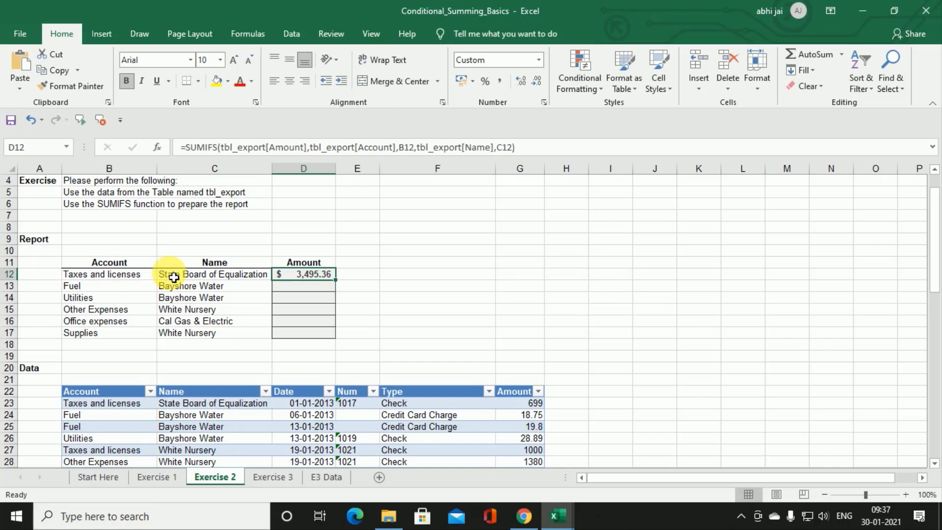
pyautogui.doubleClick(336, 279)
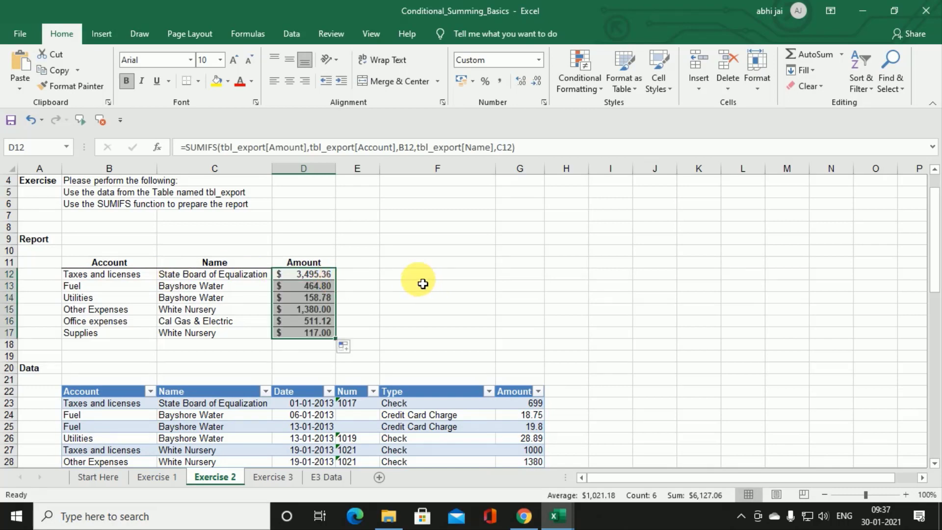
# Step: Review the Start Here notes, the Exercise 1 report, and the Exercise 2 report with its data table
pyautogui.scroll(1, 423, 283)
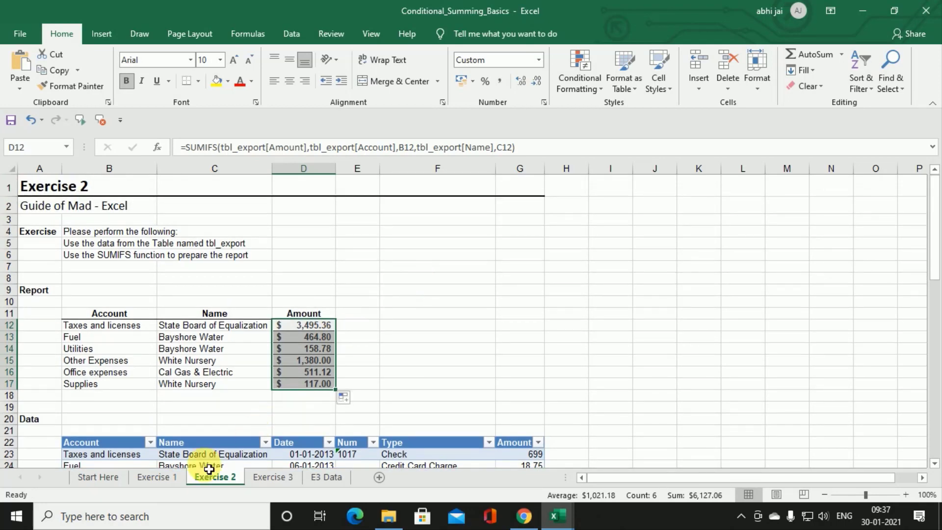
pyautogui.click(154, 478)
pyautogui.click(120, 480)
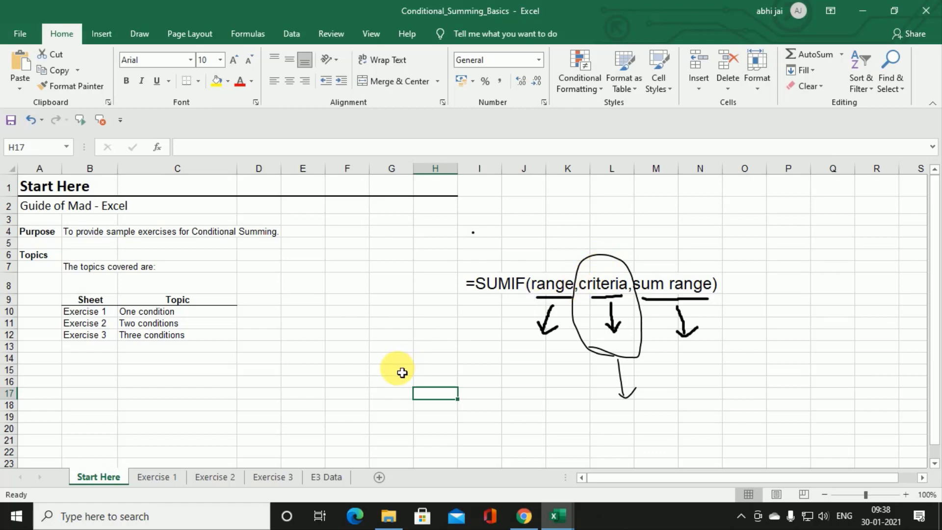
pyautogui.click(154, 477)
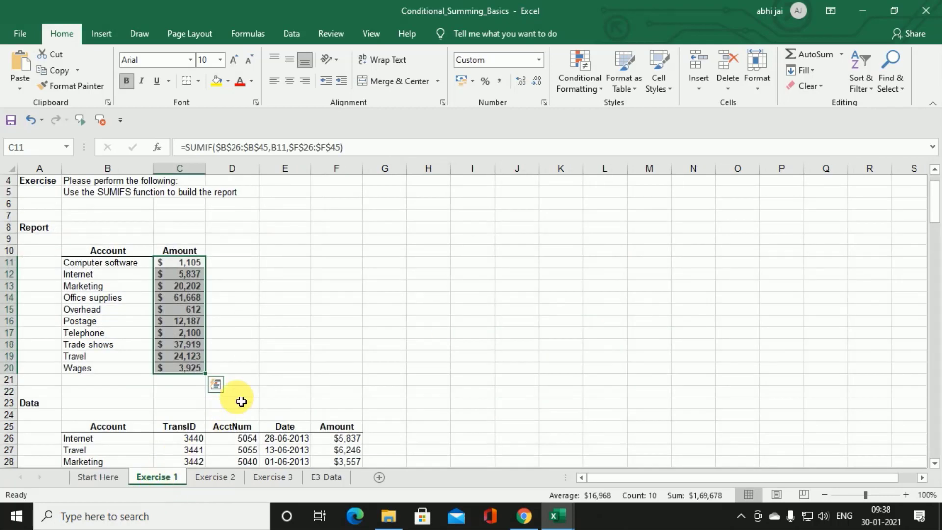
pyautogui.click(207, 476)
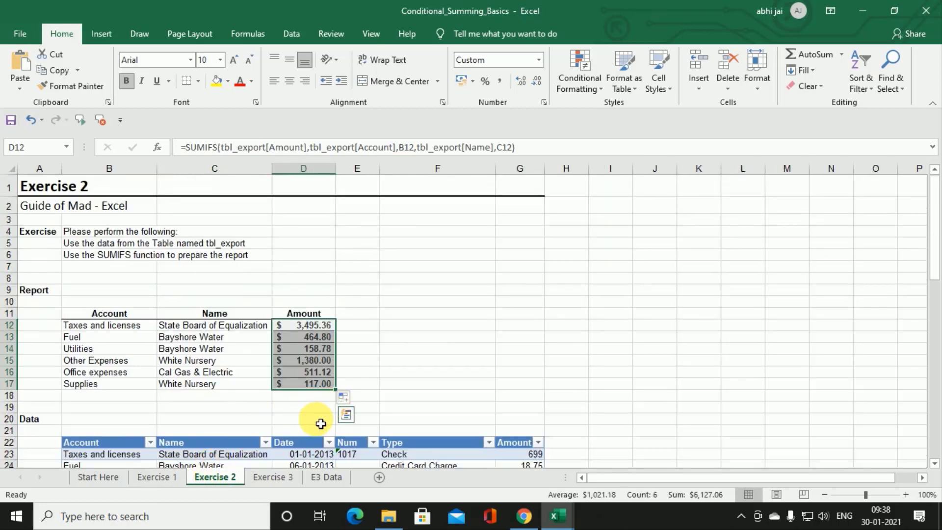
pyautogui.scroll(-3, 378, 431)
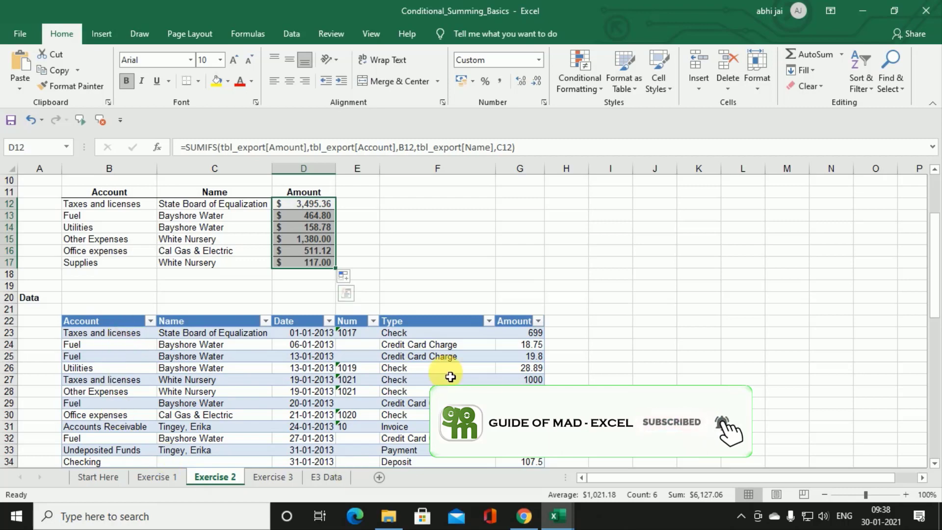
pyautogui.scroll(-2, 189, 373)
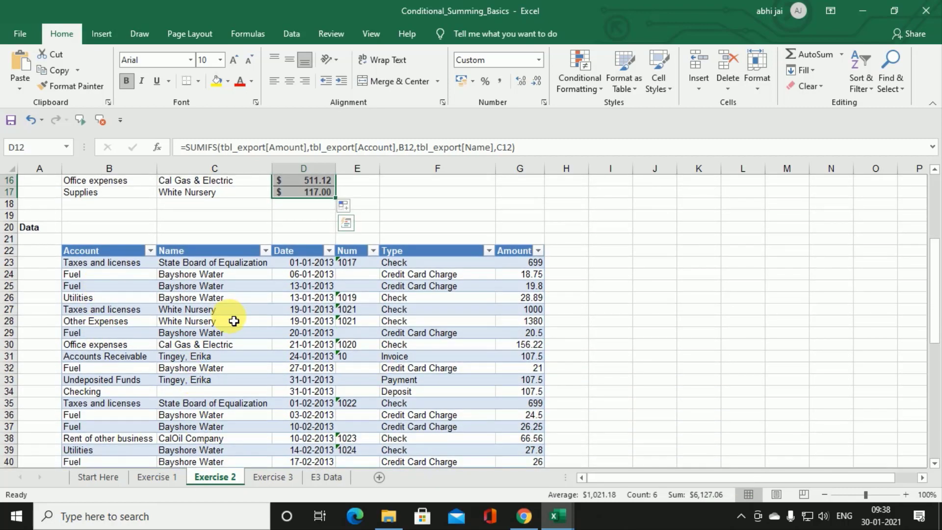
pyautogui.click(709, 255)
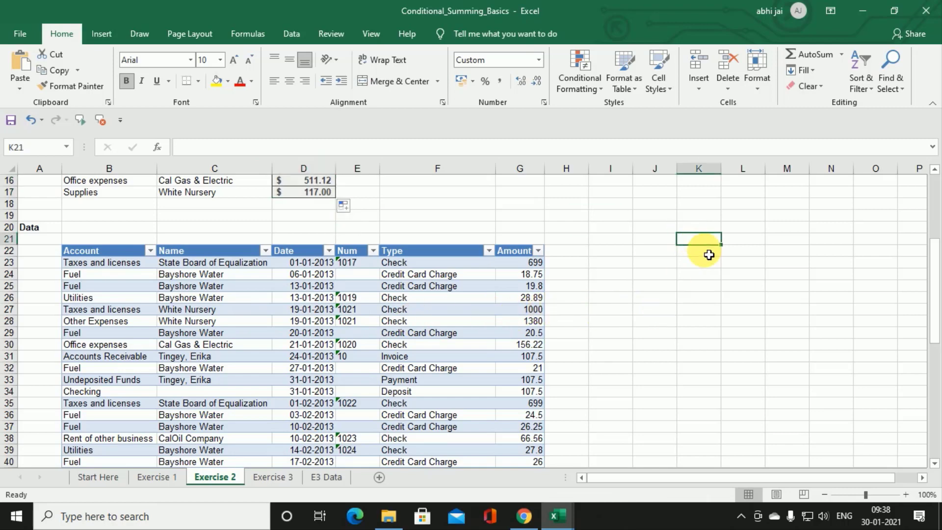
pyautogui.moveTo(709, 255); pyautogui.dragTo(788, 303)
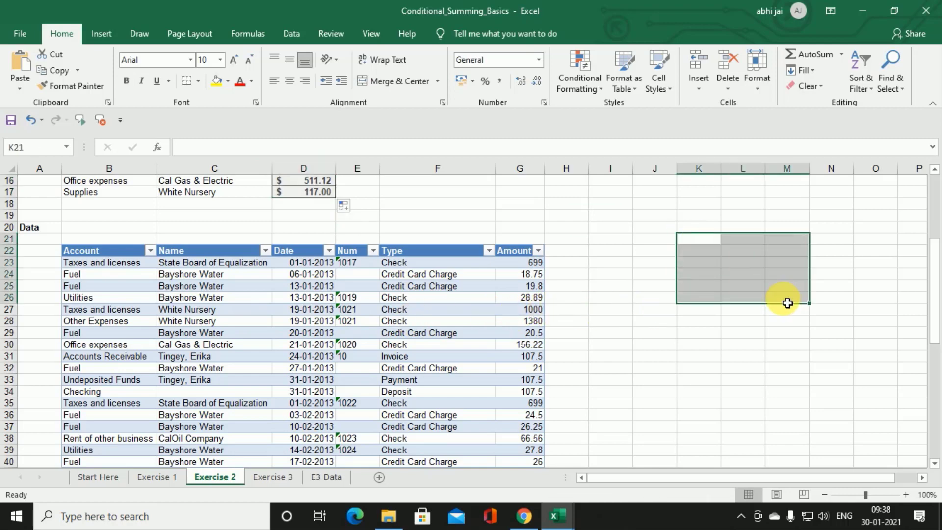
pyautogui.scroll(1, 463, 379)
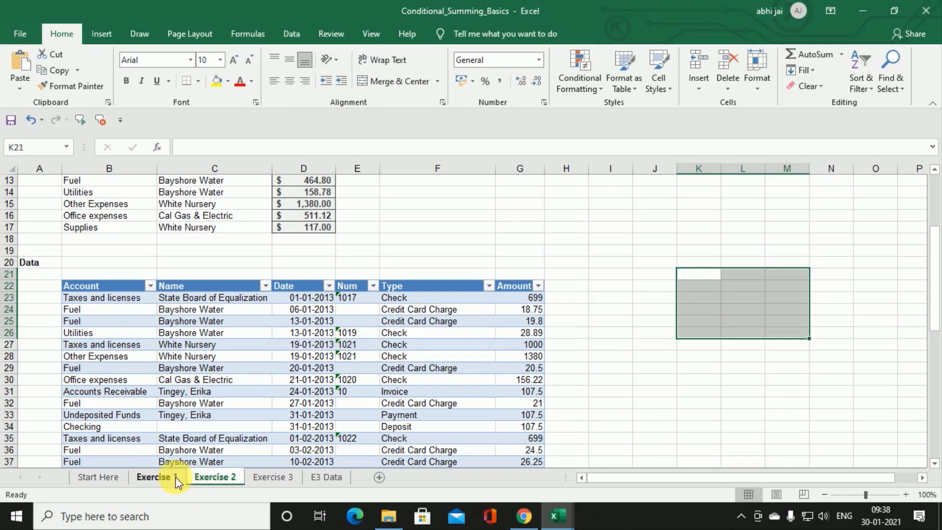
# Step: Select the Exercise 1 data range B25:F45 including its headers and open the Create Table dialog for it
pyautogui.click(174, 477)
pyautogui.scroll(-2, 118, 305)
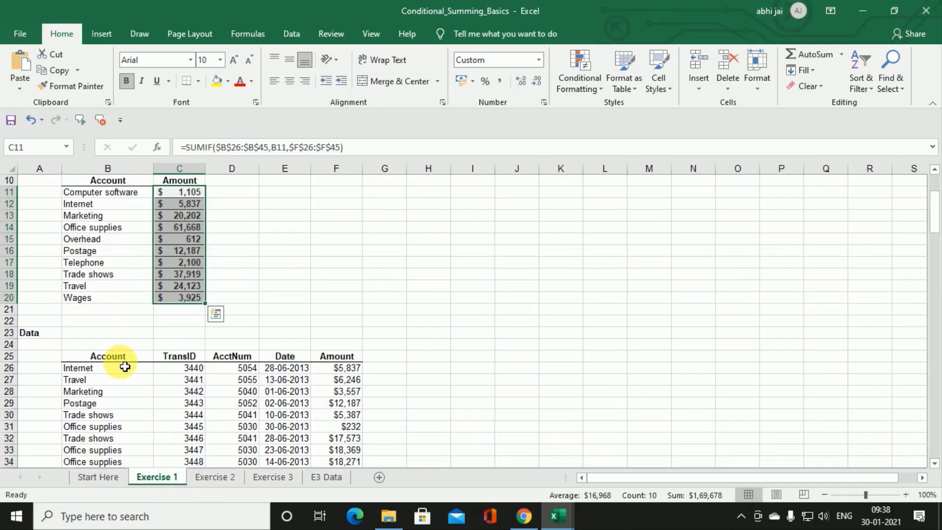
pyautogui.moveTo(123, 357); pyautogui.dragTo(336, 448)
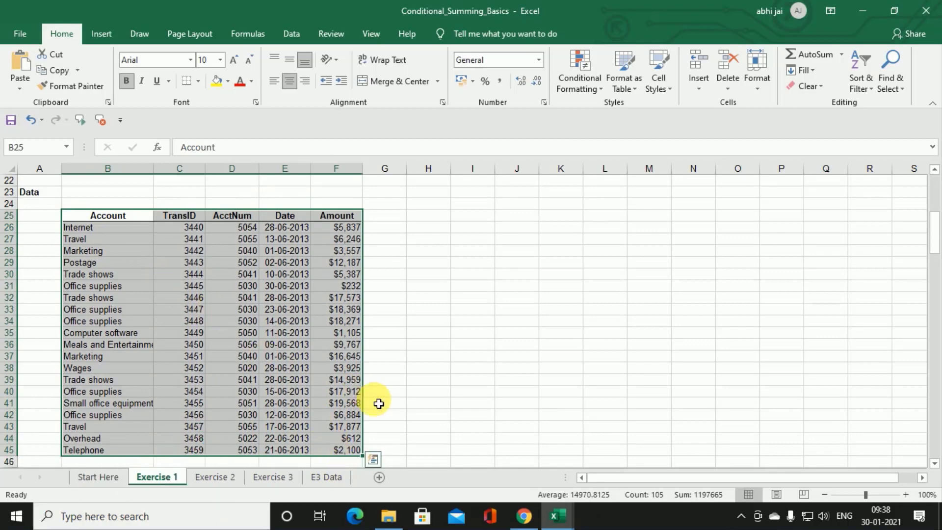
pyautogui.hotkey('ctrl', 't')
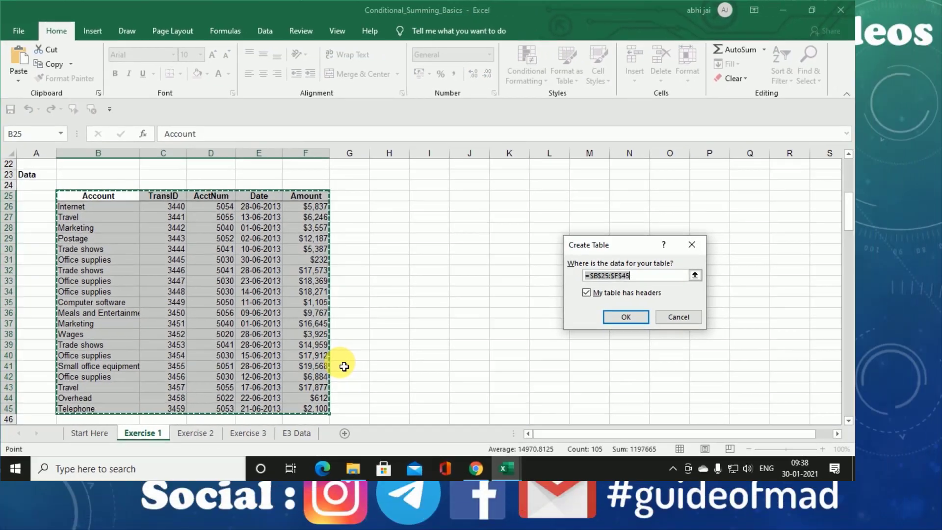